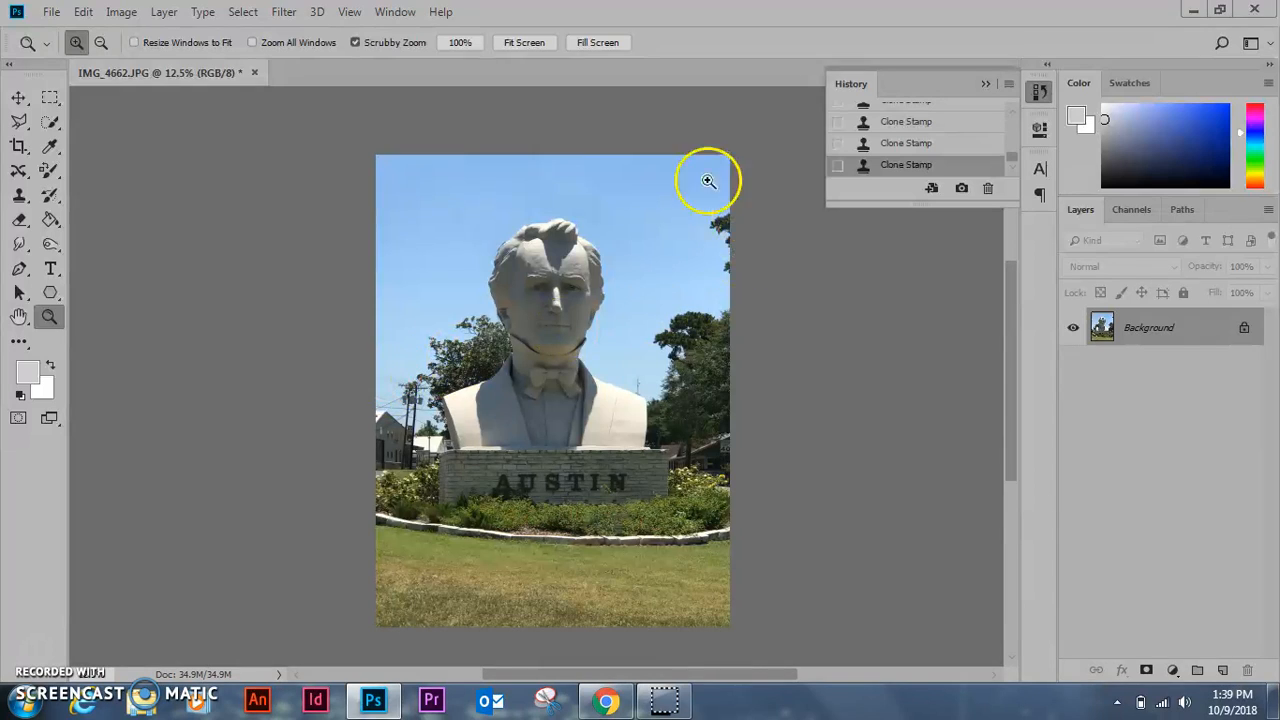
Revert the photo to its originally opened state in the document history.
scroll(930, 155, up, 2)
scroll(935, 150, up, 5)
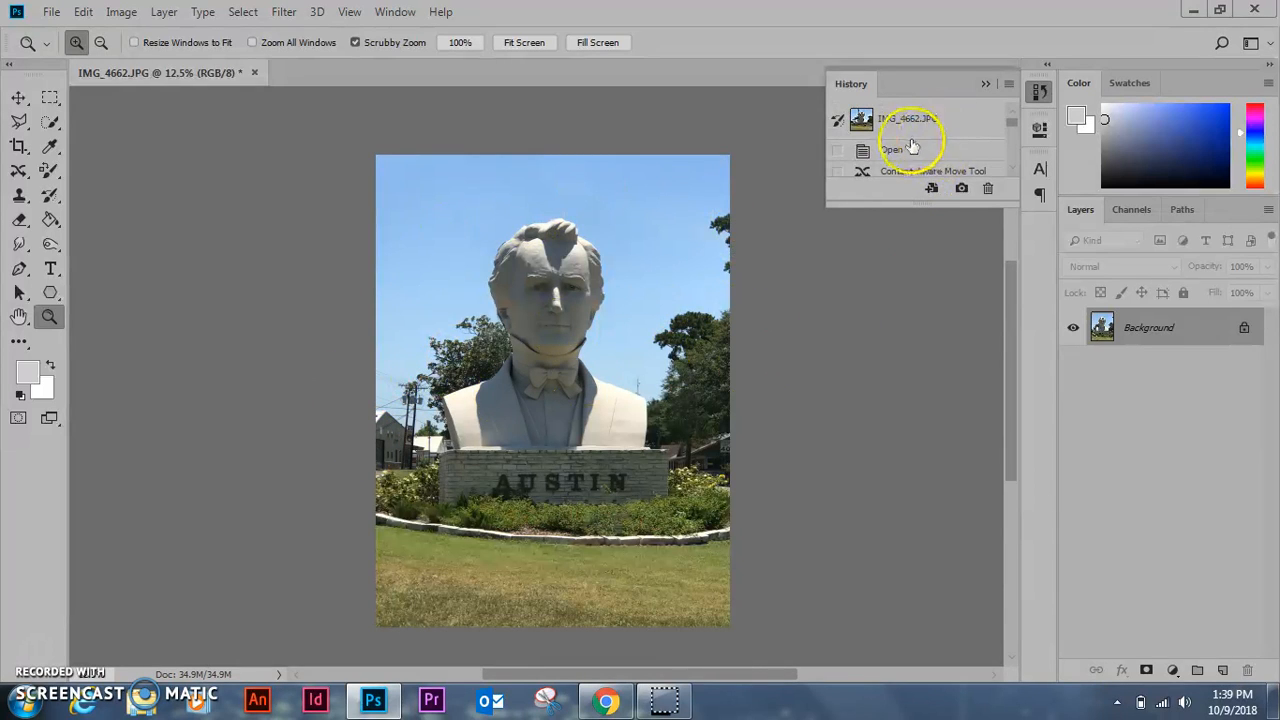
click(905, 150)
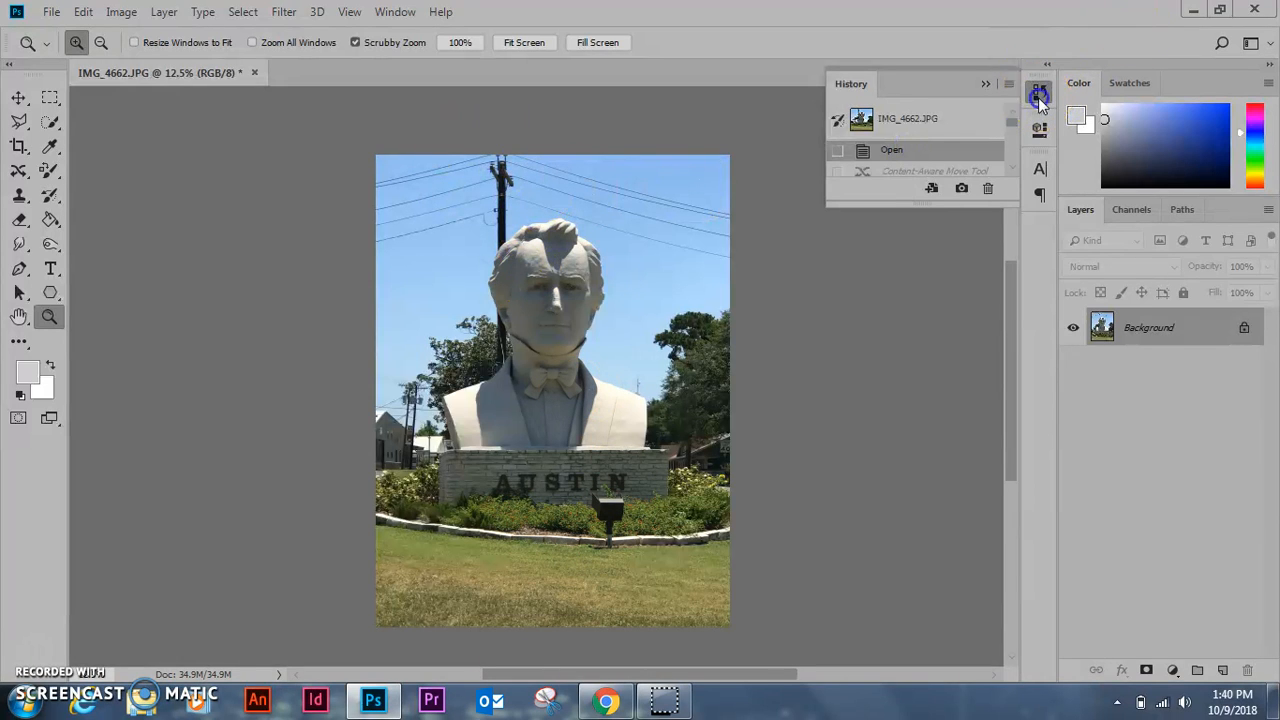
click(1040, 96)
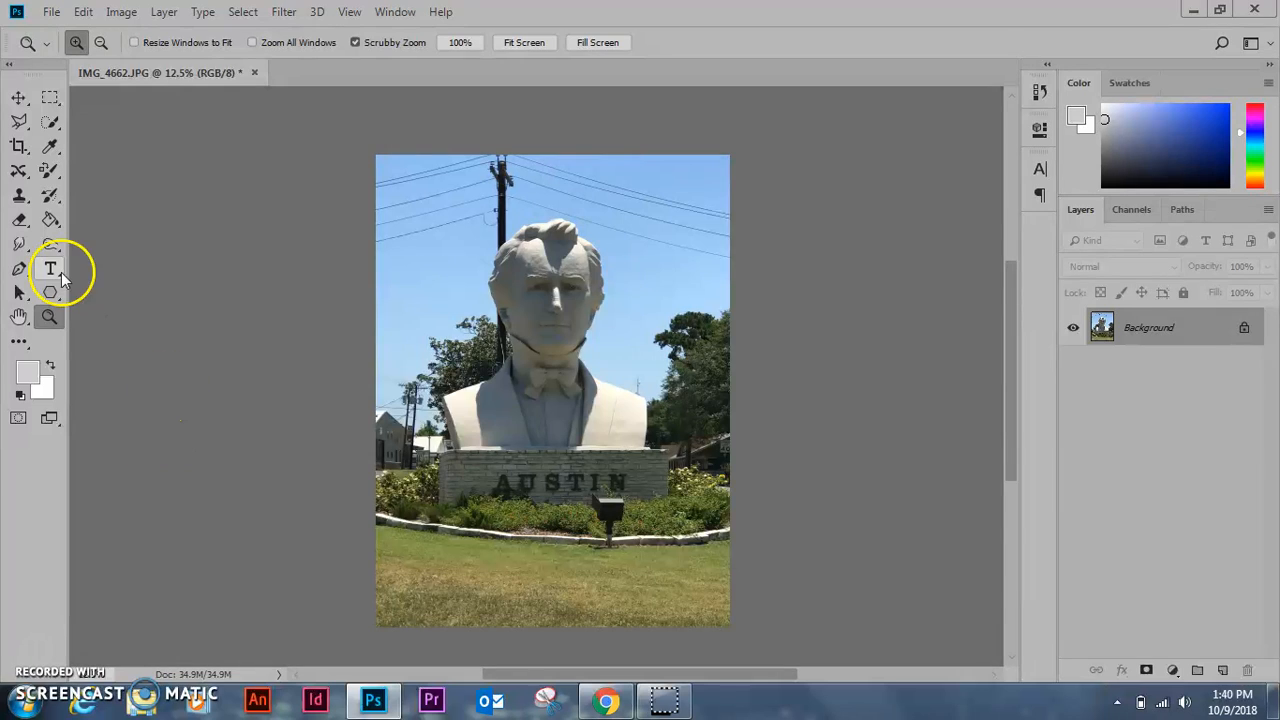
Duplicate the Background layer, naming the copy Stephen F. Austin, and hide the original layer.
click(908, 316)
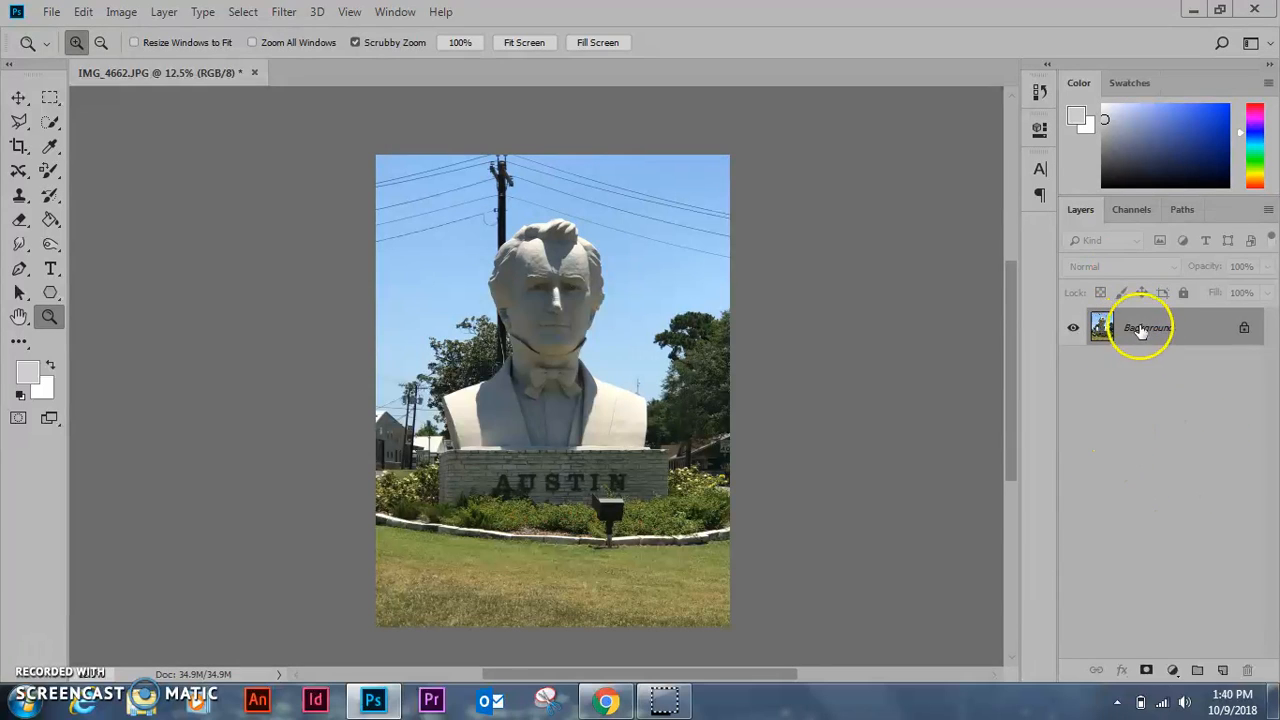
drag(1157, 331, 1228, 670)
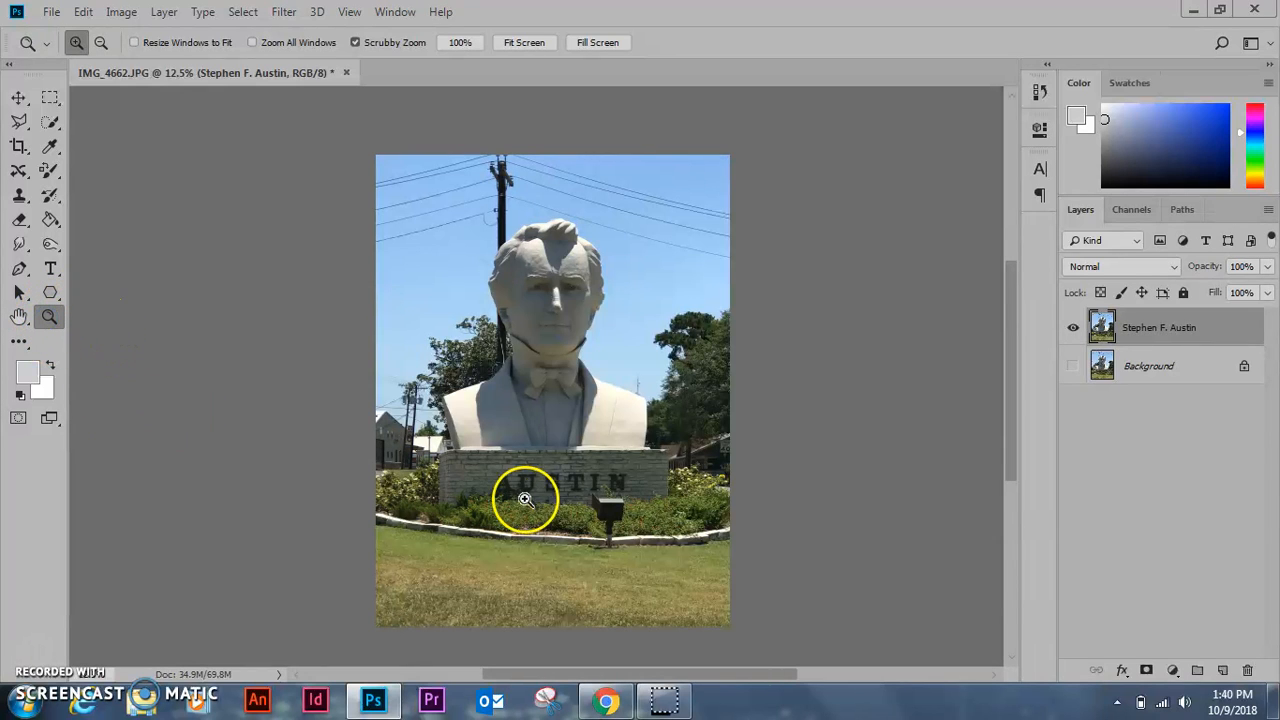
Select the spotlight in front of the AUSTIN sign by drawing a loose freehand outline around it with the Lasso tool.
click(608, 502)
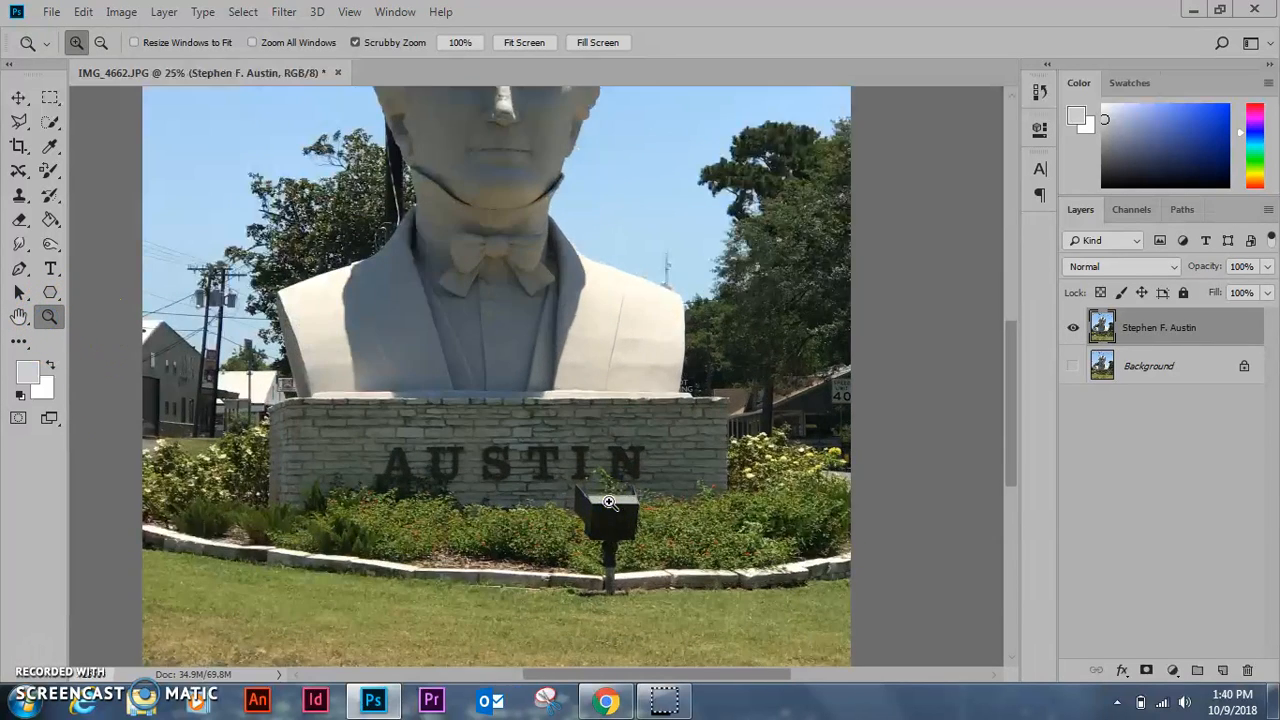
click(606, 510)
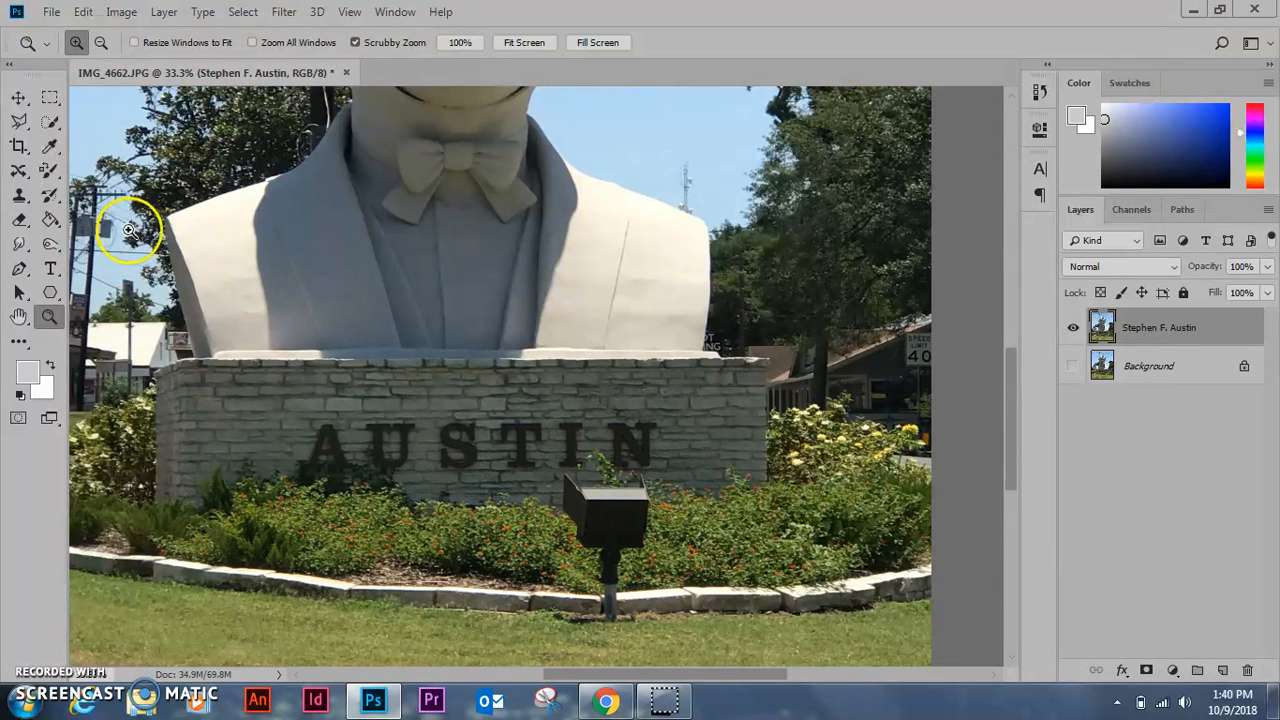
click(20, 122)
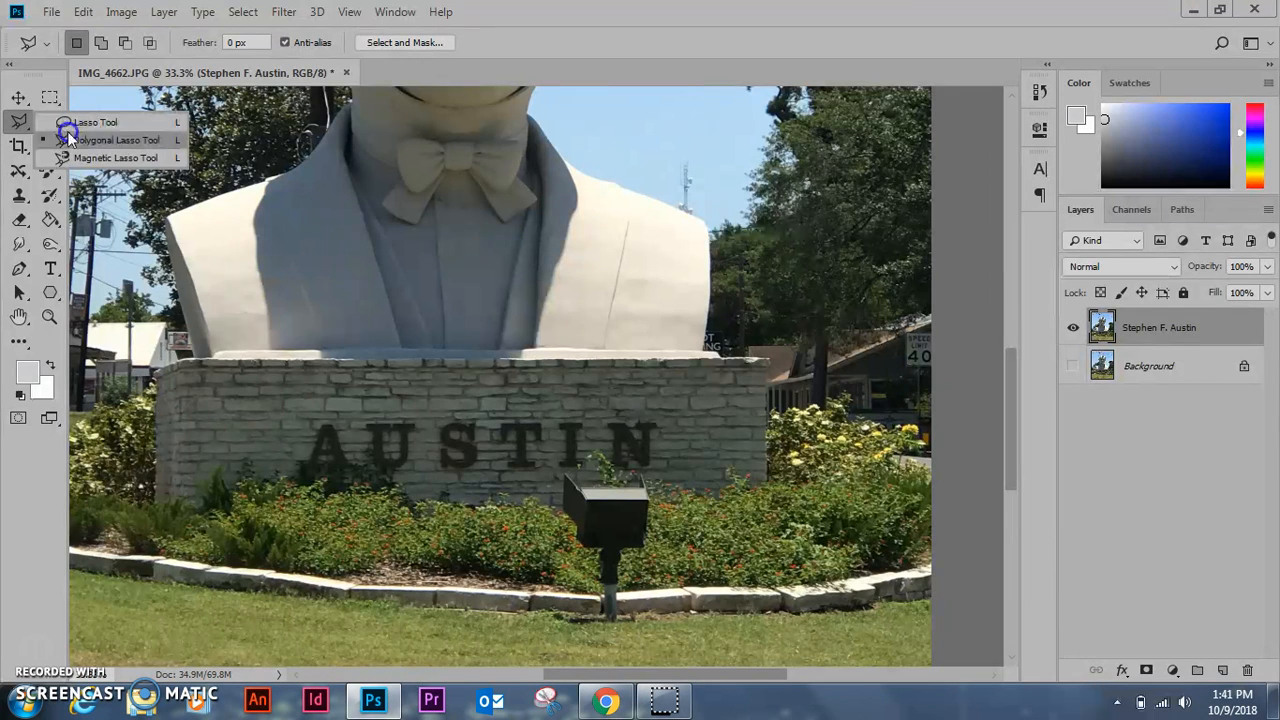
click(65, 124)
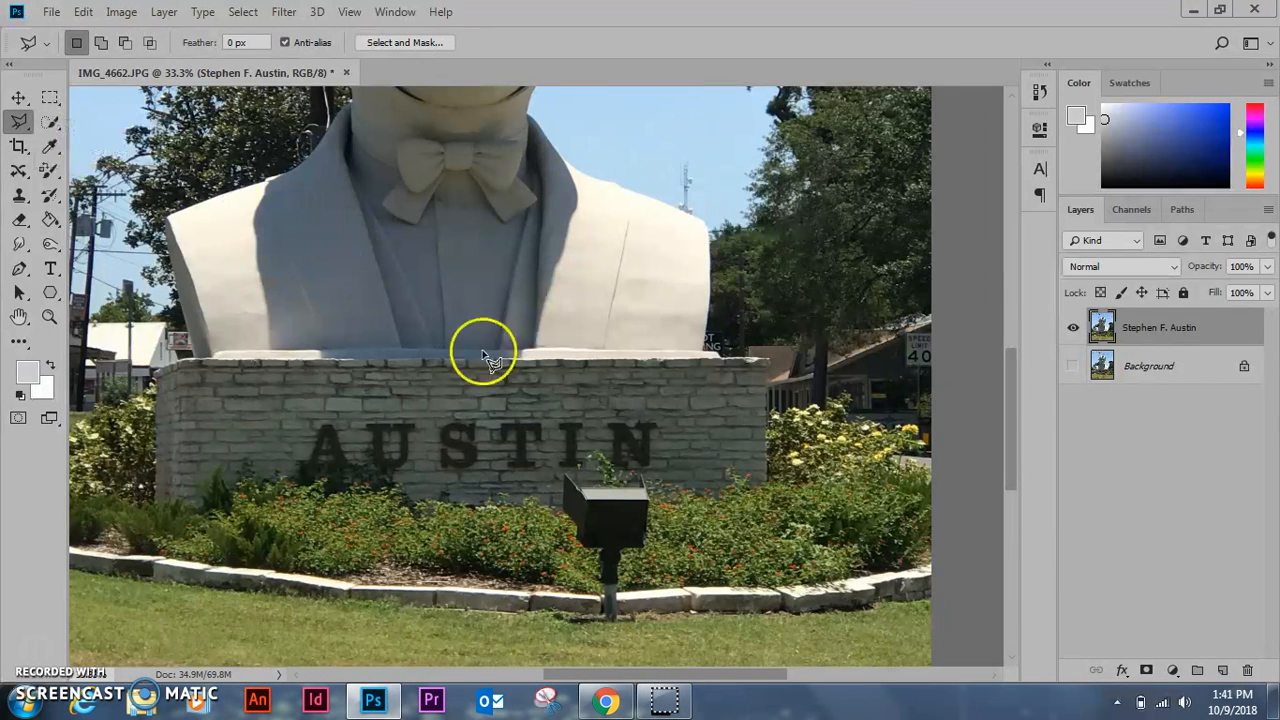
click(18, 124)
click(65, 120)
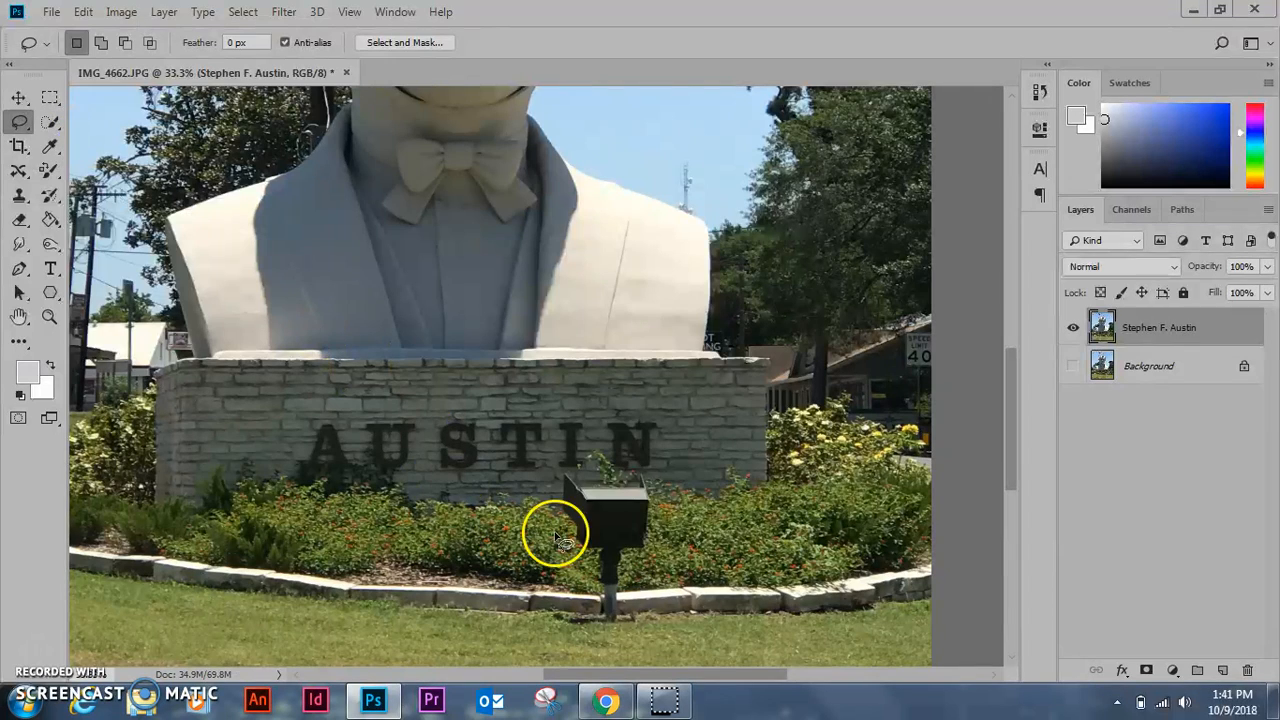
drag(657, 576, 657, 576)
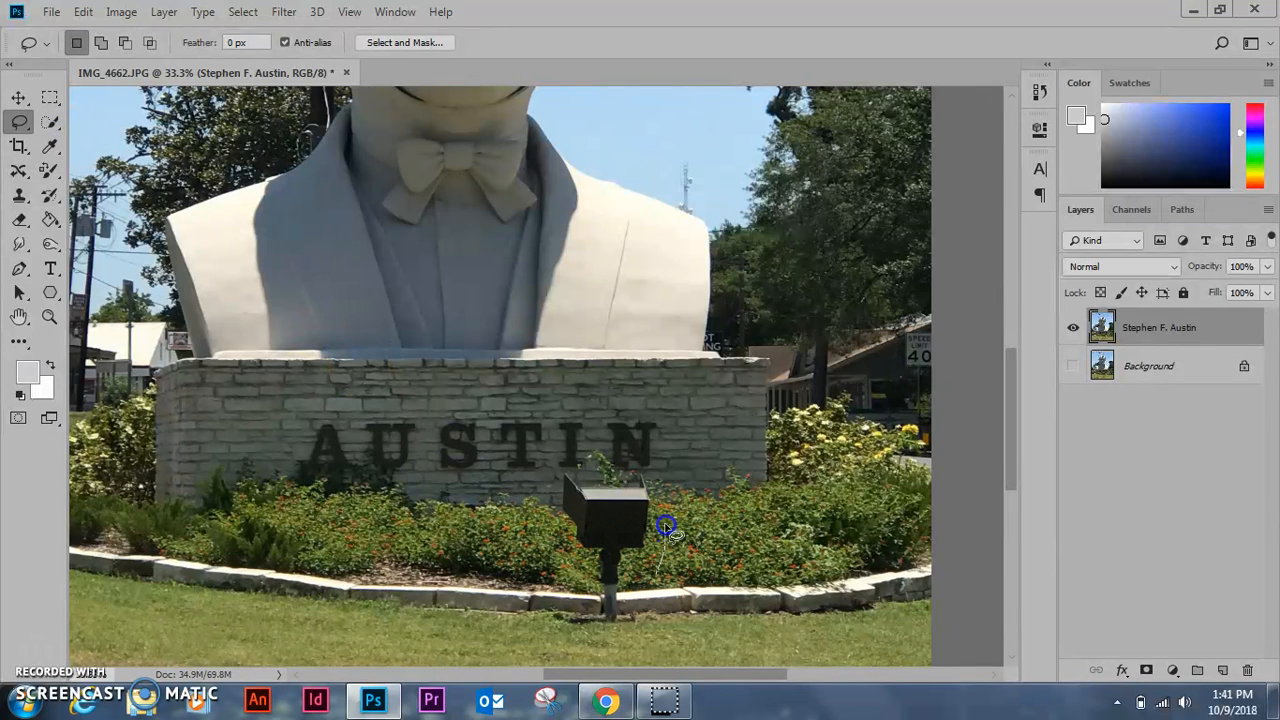
drag(645, 468, 612, 475)
drag(621, 637, 668, 576)
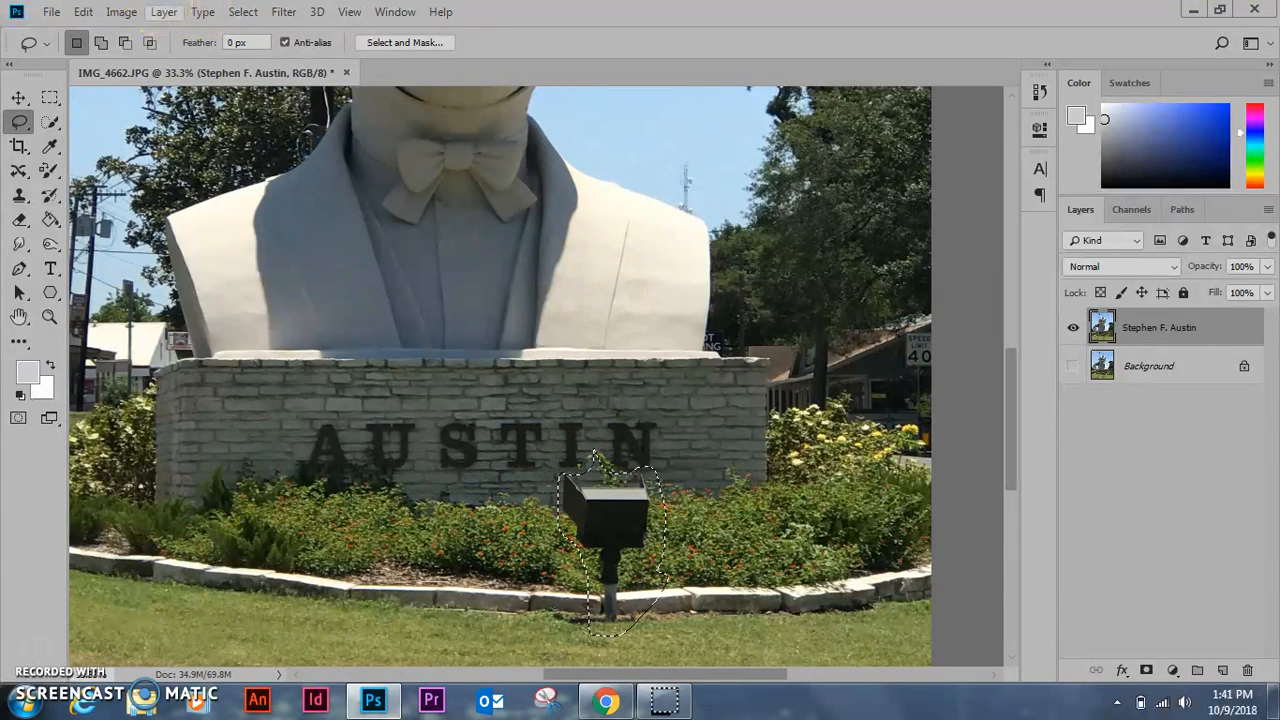
Fill the lassoed spotlight area using Content-Aware with Color Adaptation, Normal mode and 100% opacity, and clear the selection.
click(124, 12)
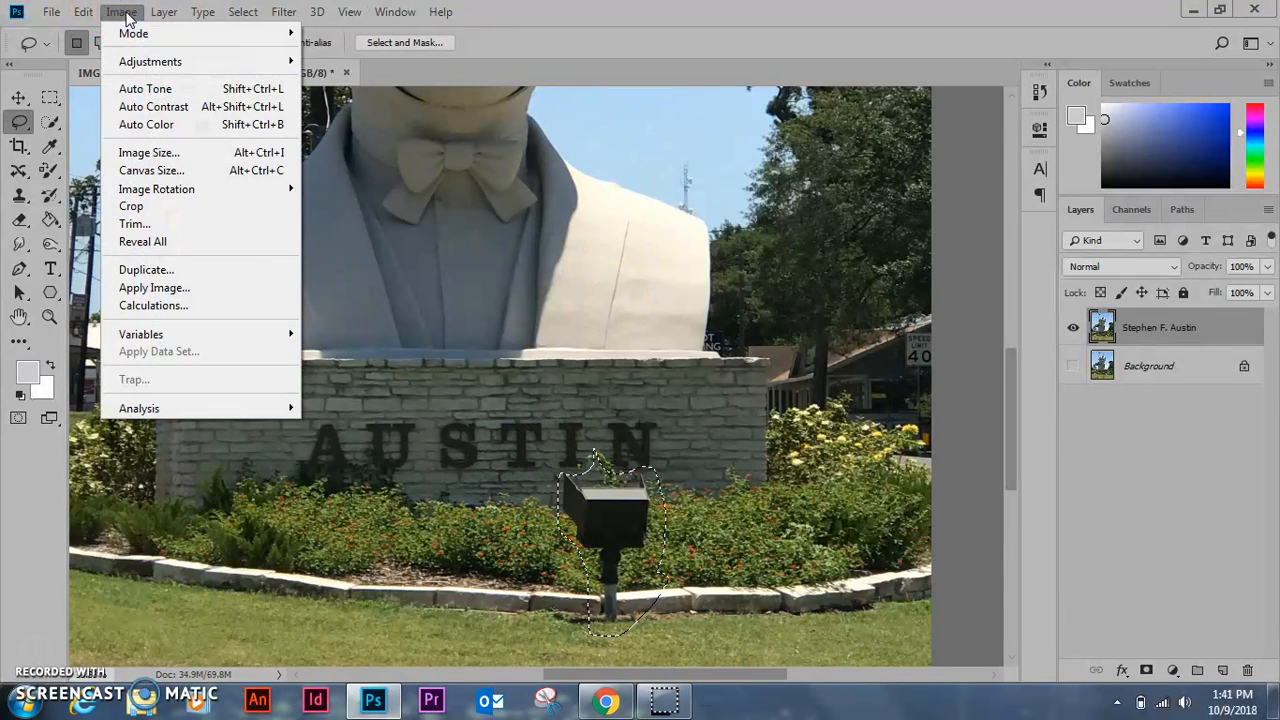
click(80, 12)
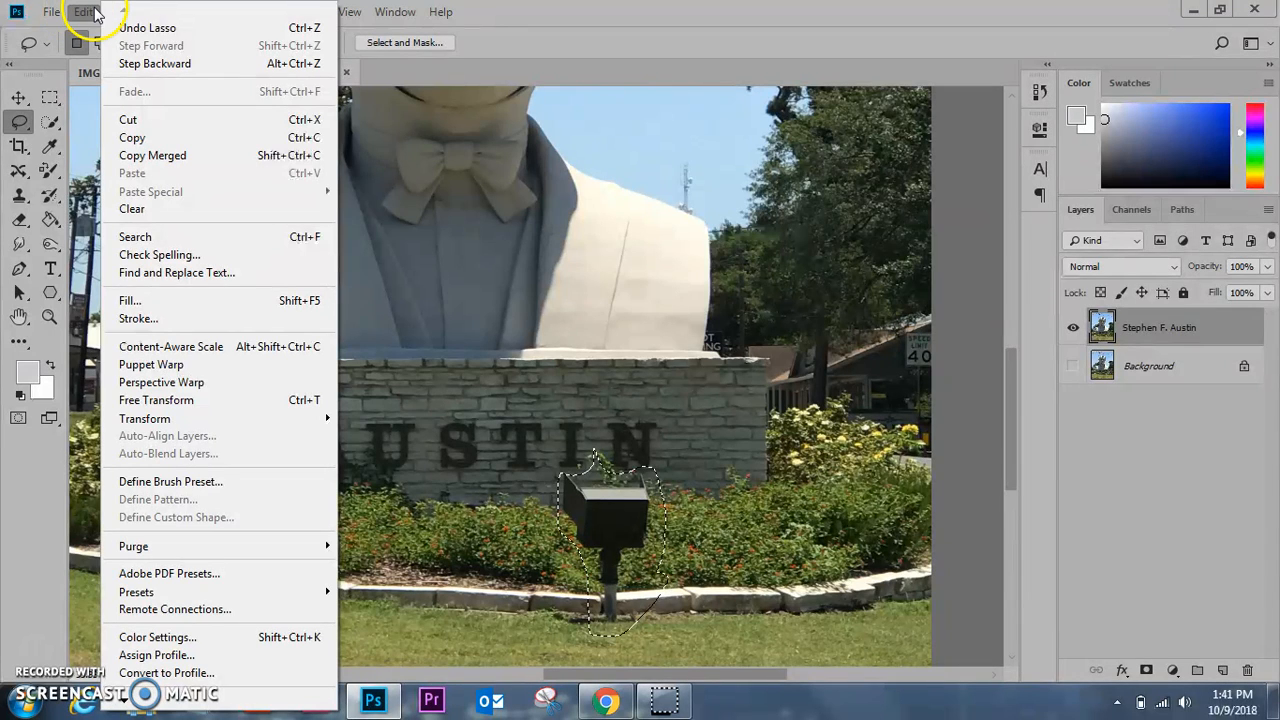
click(142, 300)
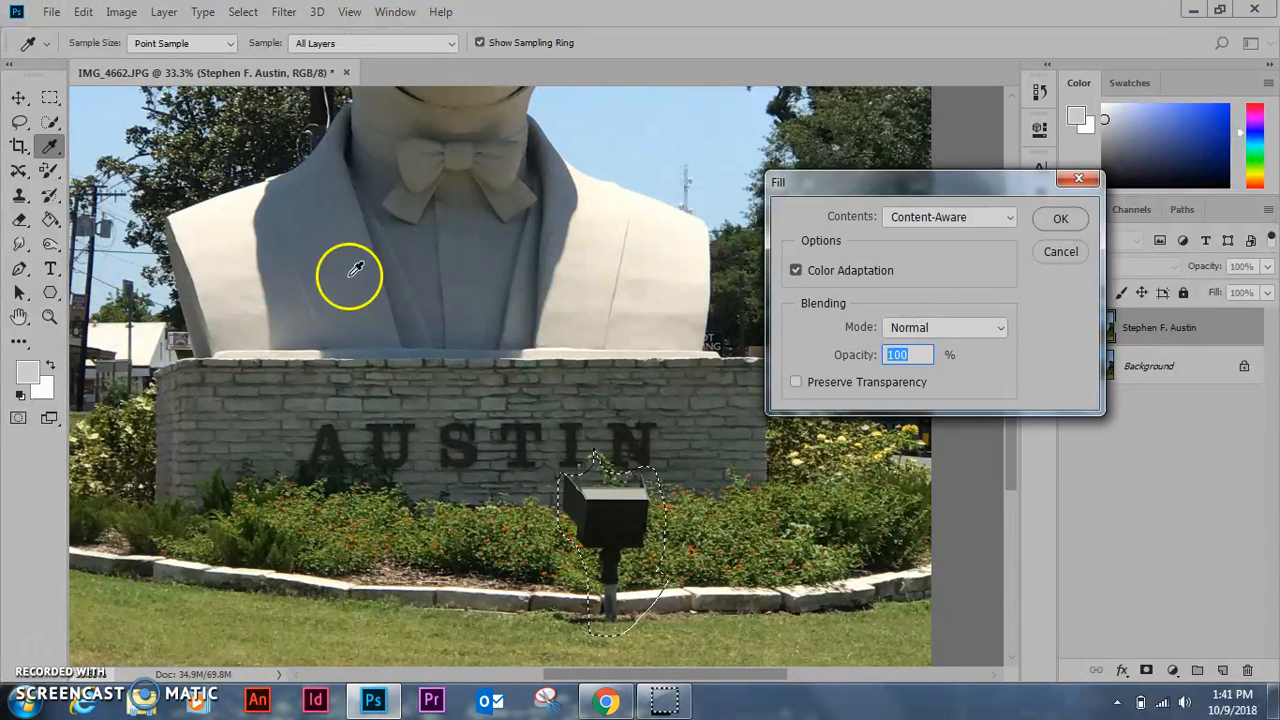
click(1003, 216)
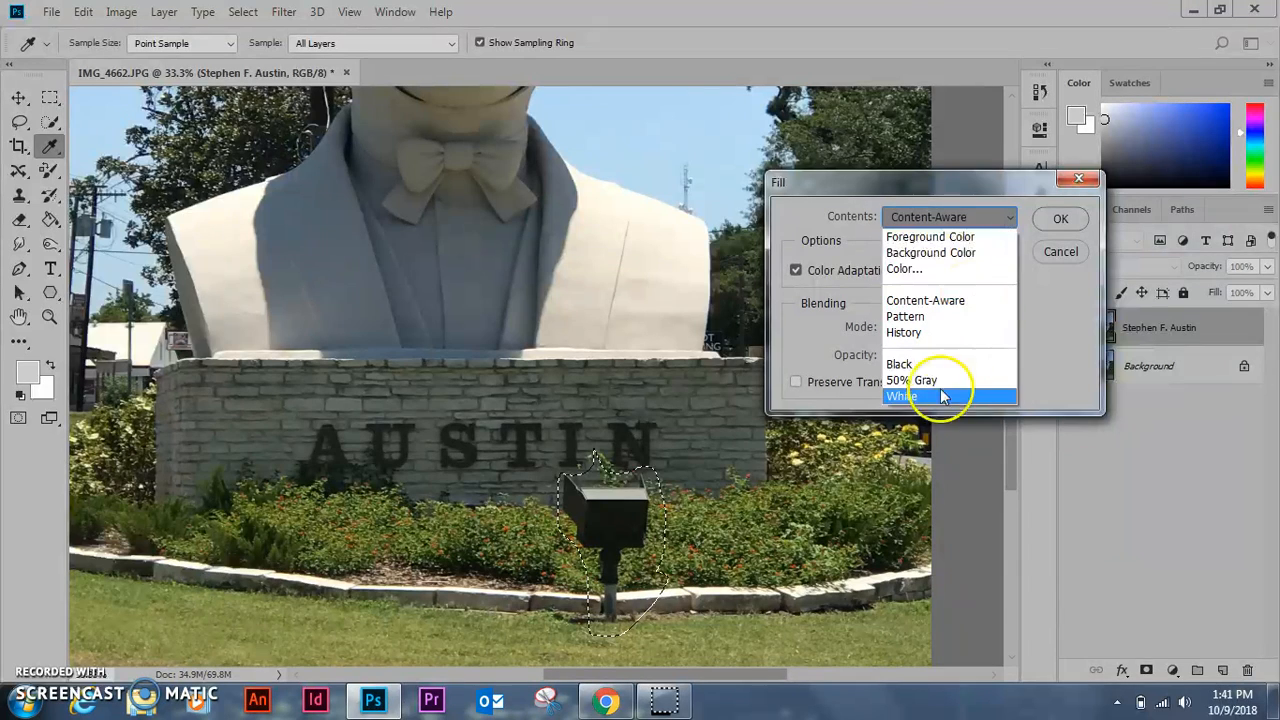
click(920, 302)
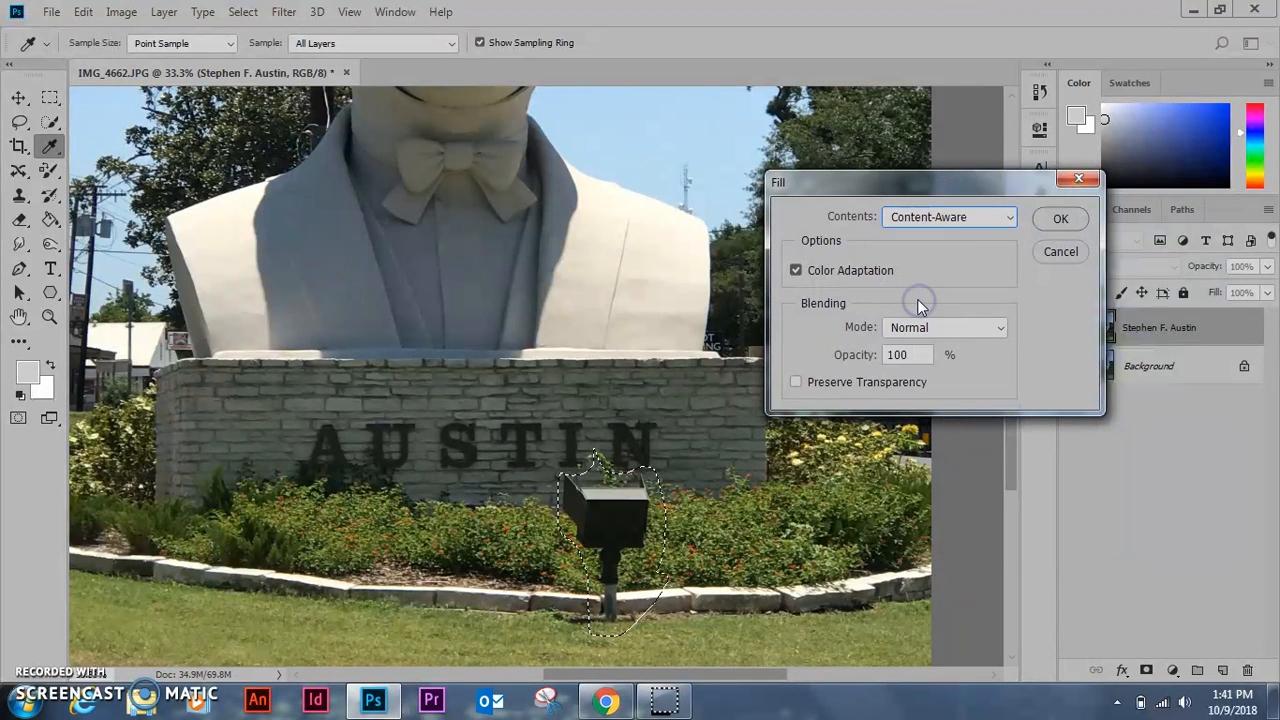
click(1058, 220)
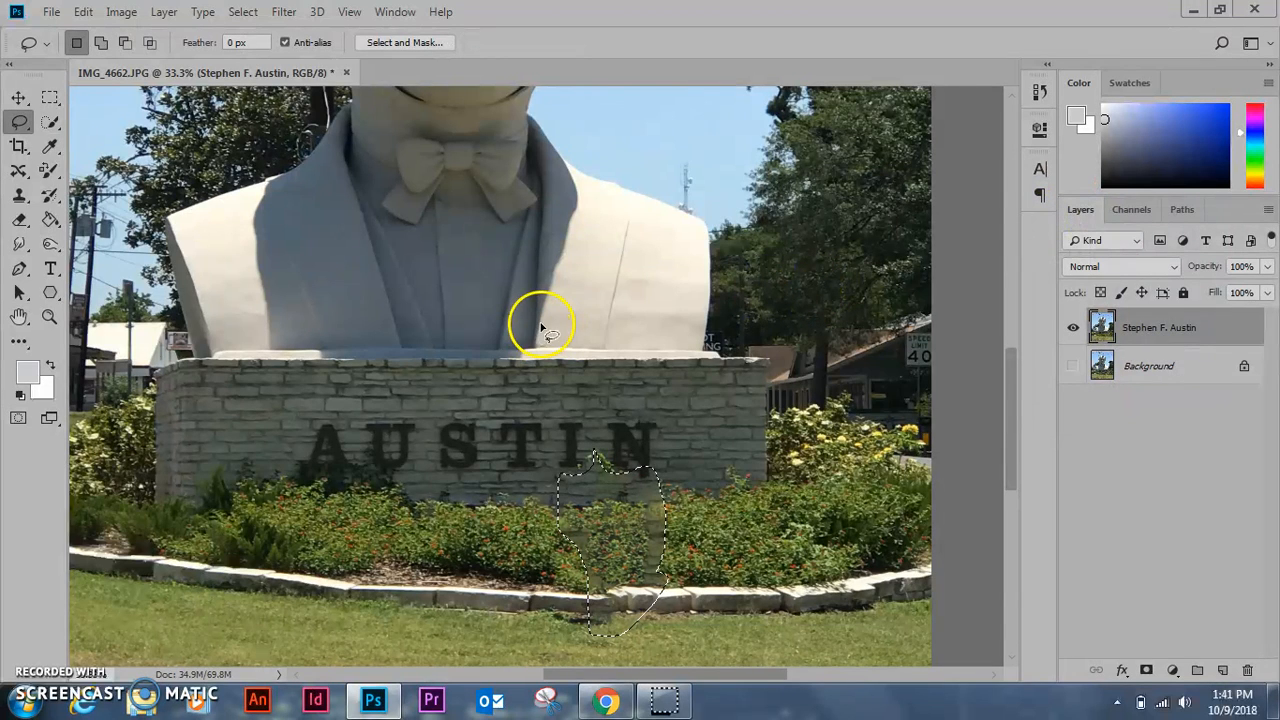
click(50, 97)
click(594, 391)
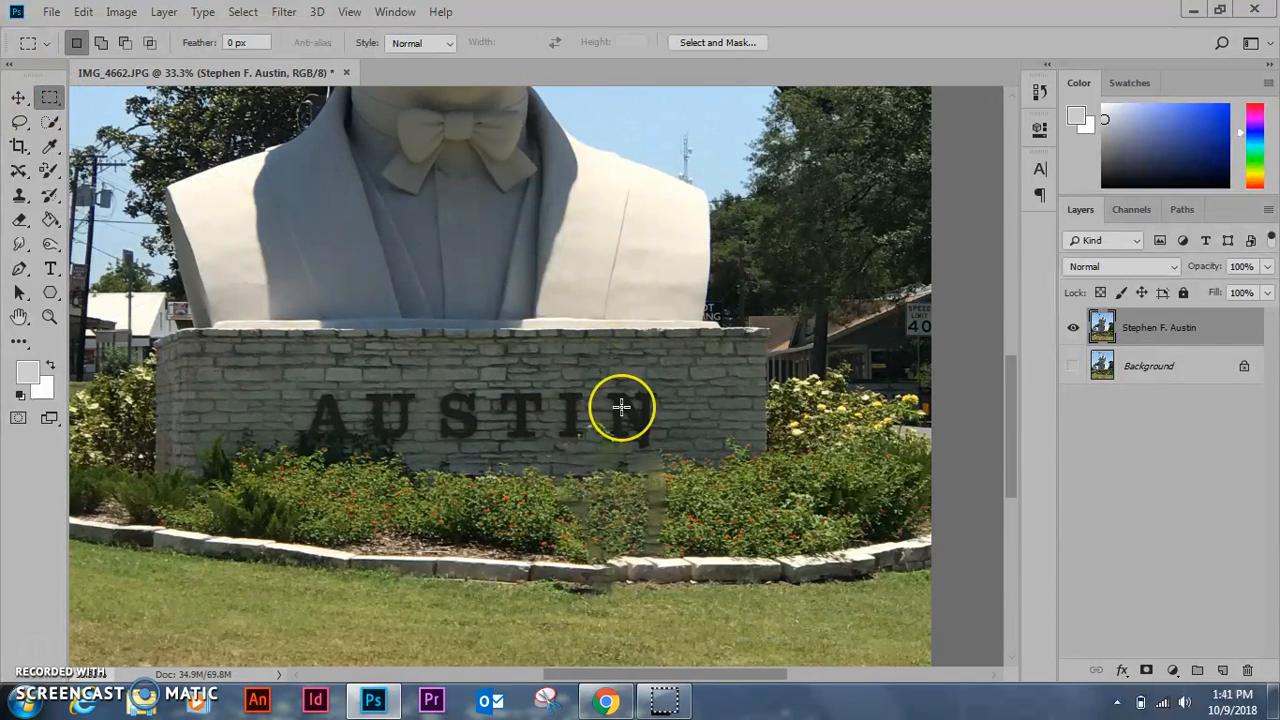
scroll(621, 406, down, 3)
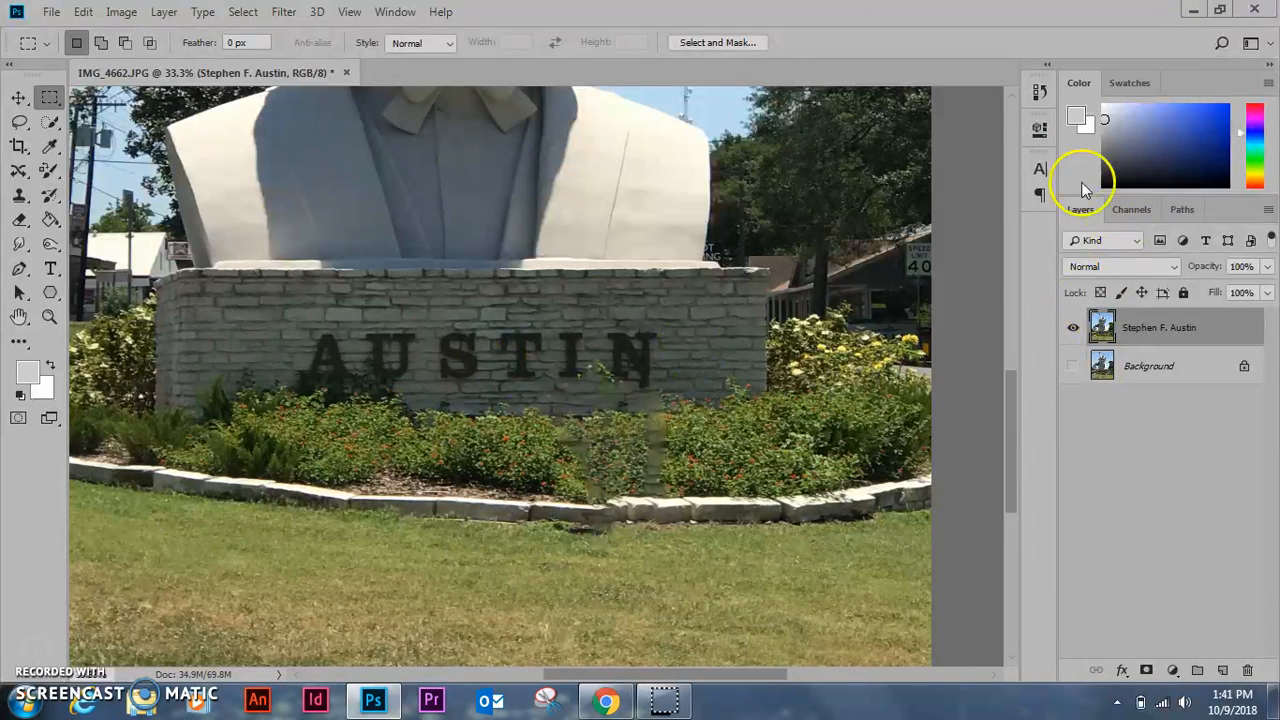
Undo the content-aware fill by returning to the Lasso history state, and deselect the spotlight area.
click(1039, 93)
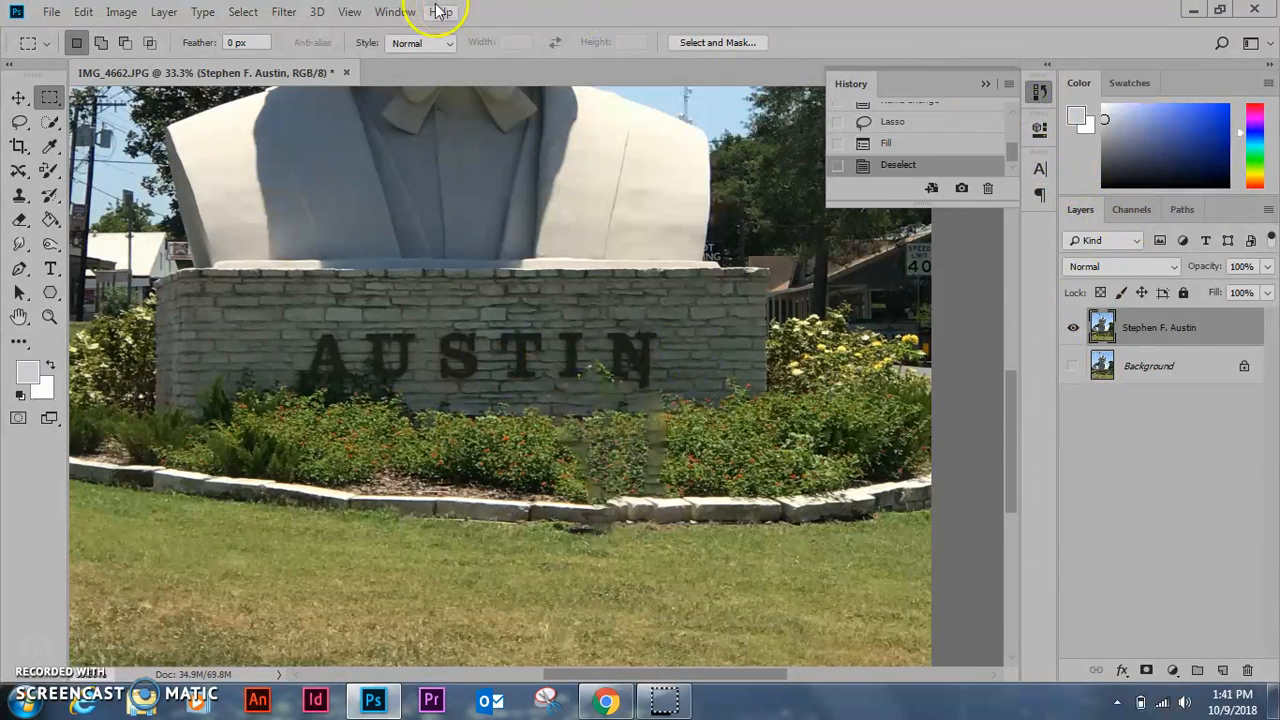
click(395, 12)
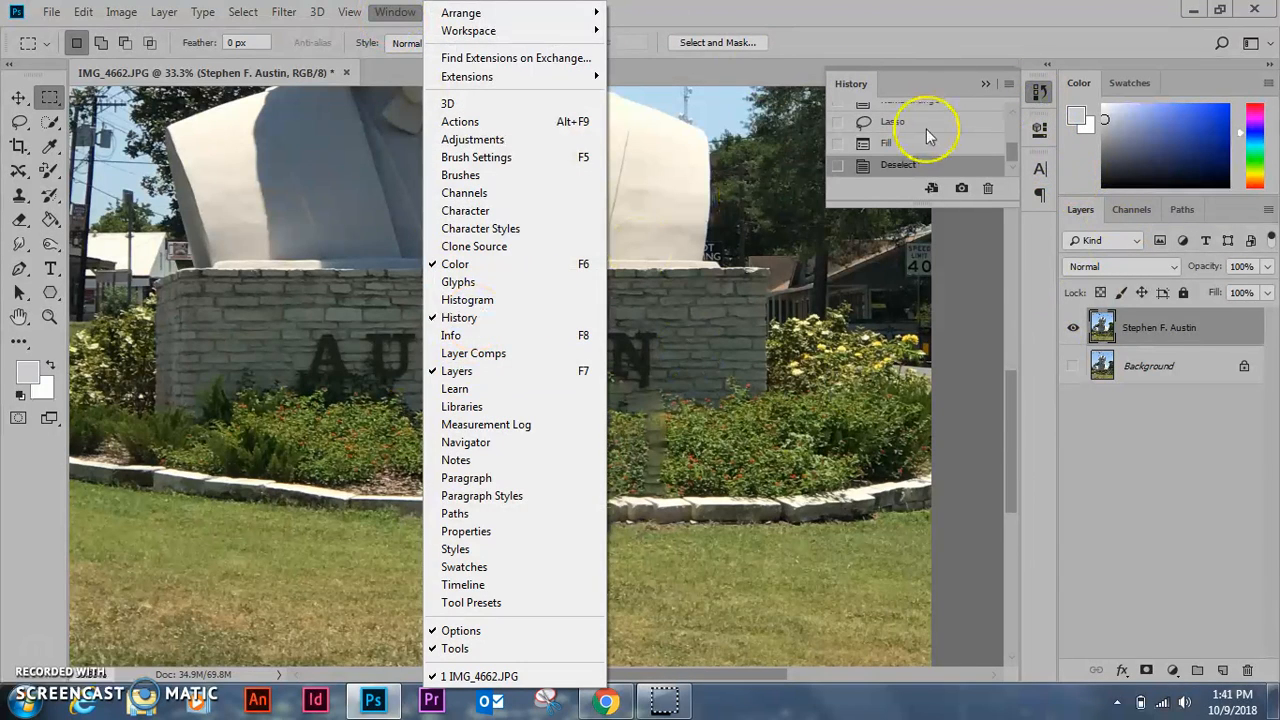
click(1043, 92)
click(1043, 93)
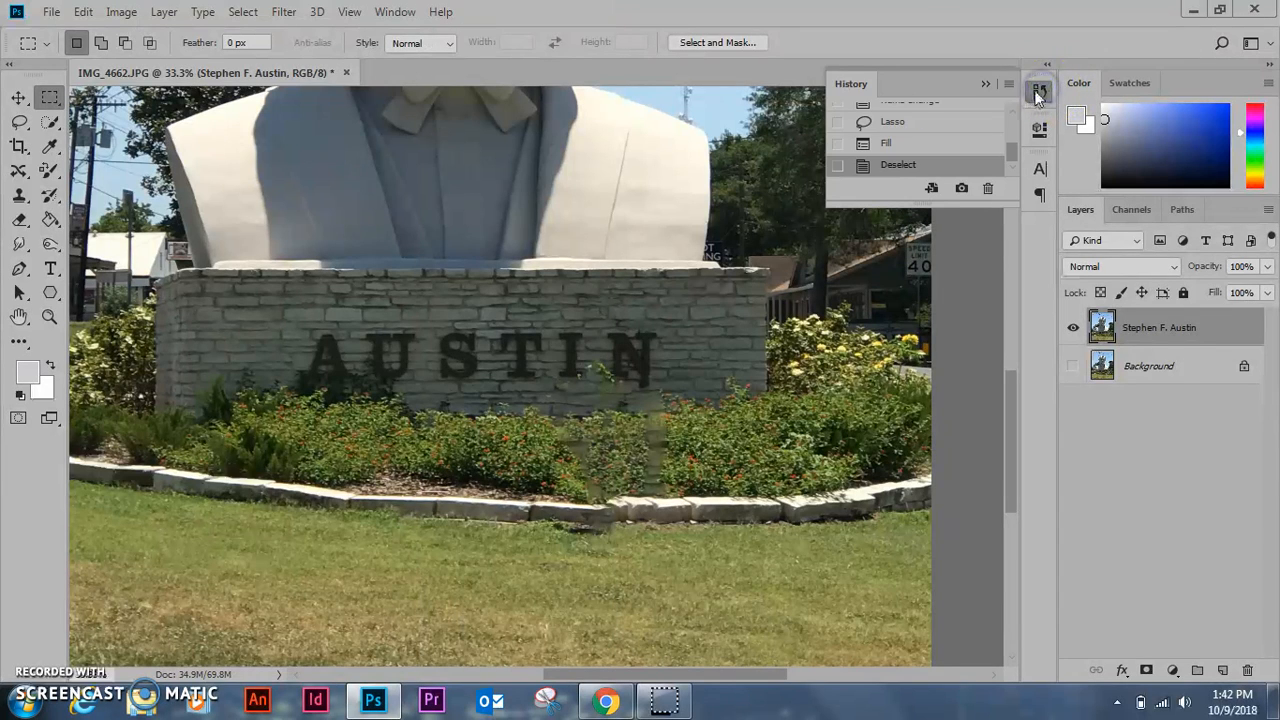
click(890, 122)
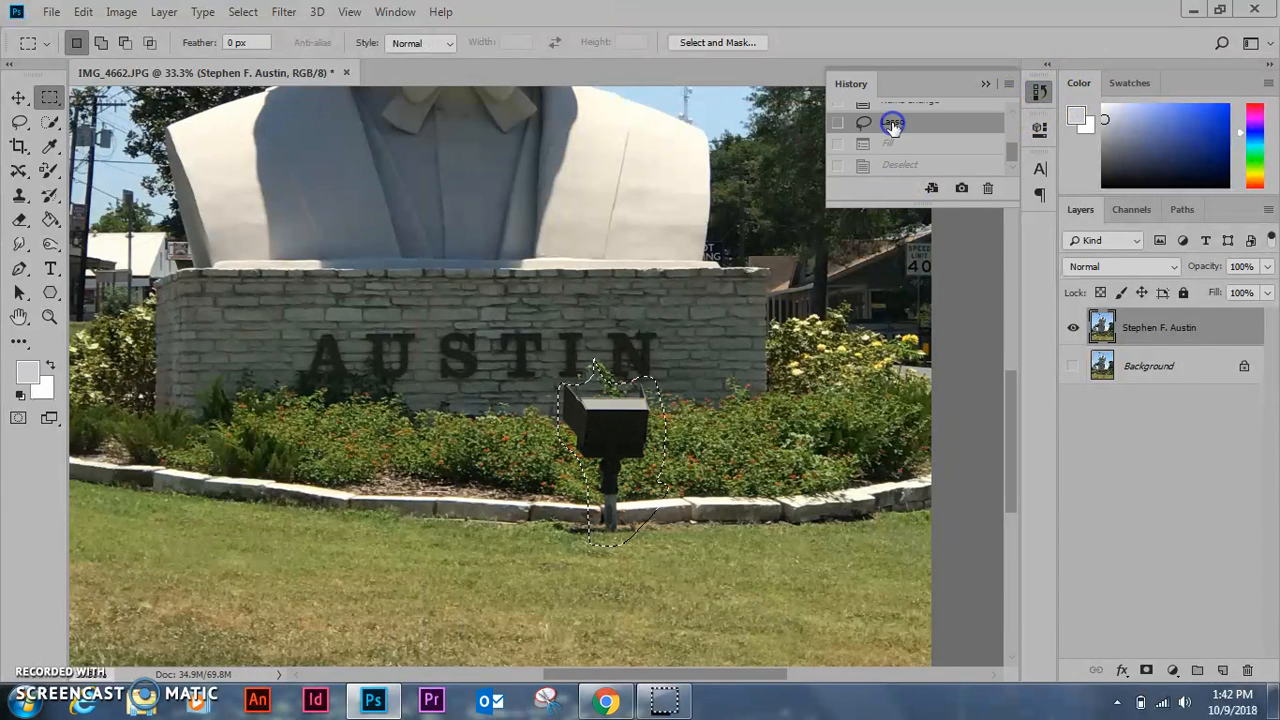
click(240, 12)
click(255, 50)
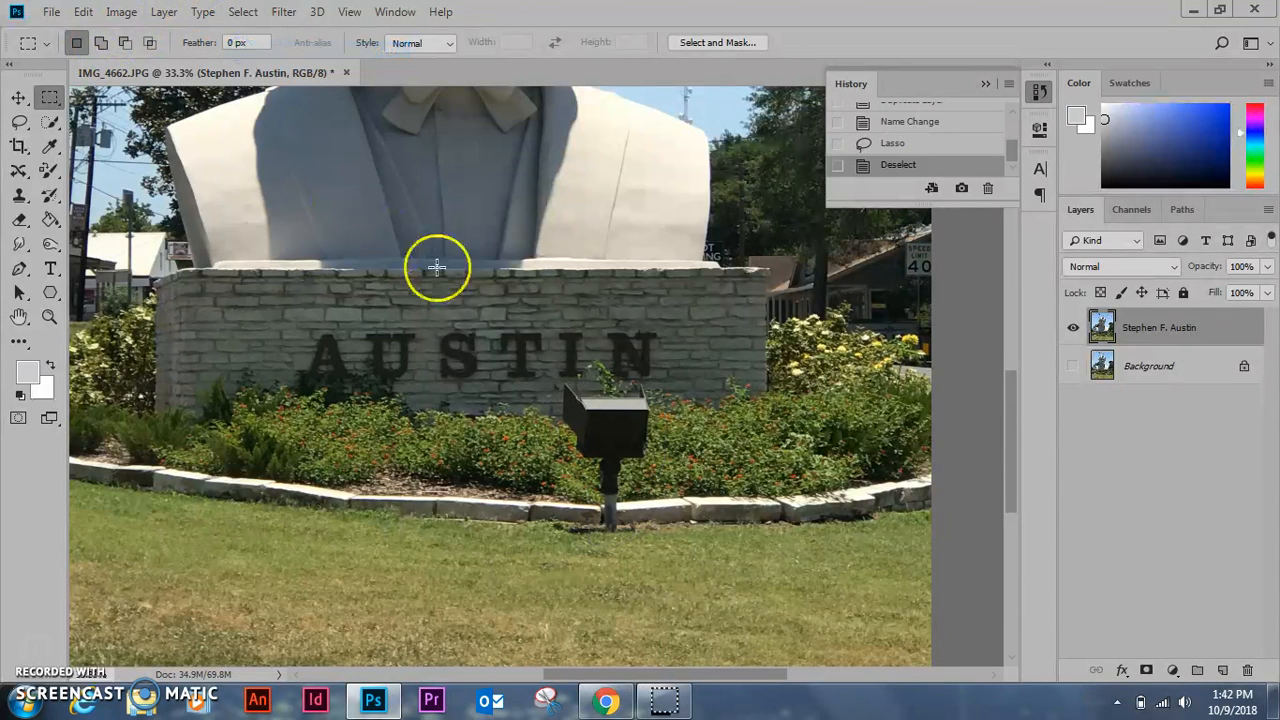
Outline the spotlight and its post with a closed Polygonal Lasso selection, from the grass up to the sign's letters.
click(22, 120)
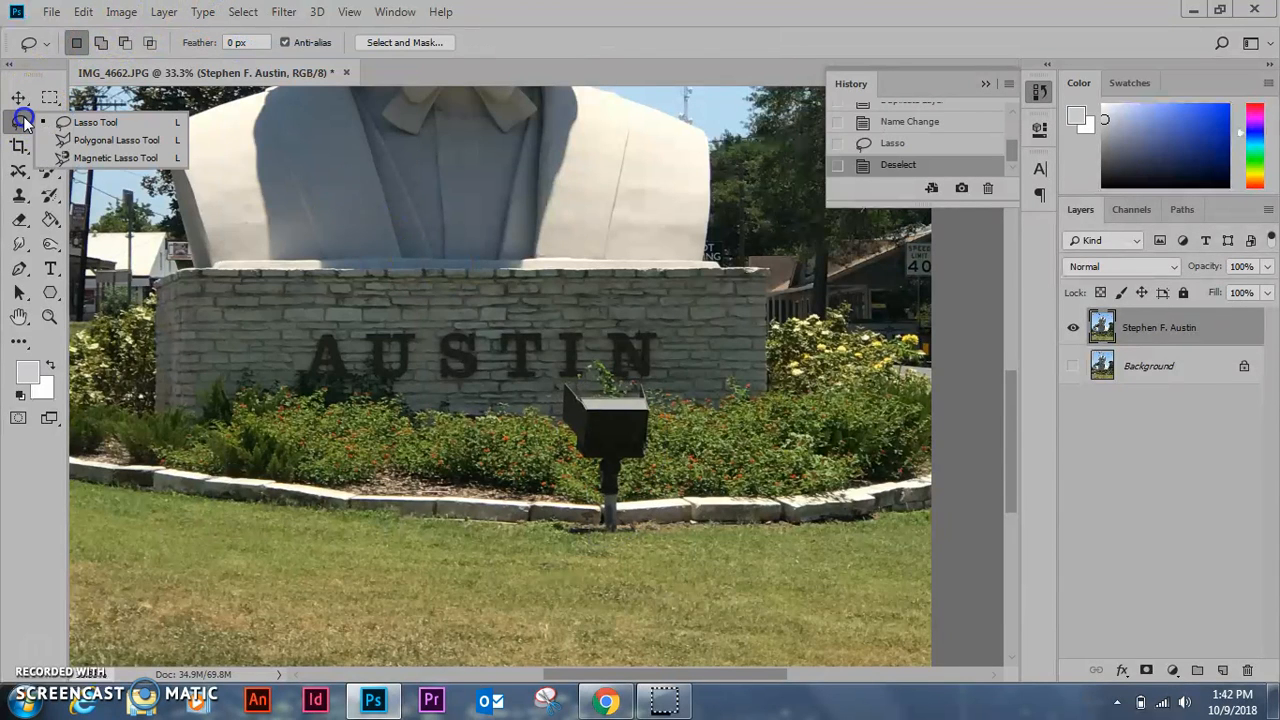
click(66, 141)
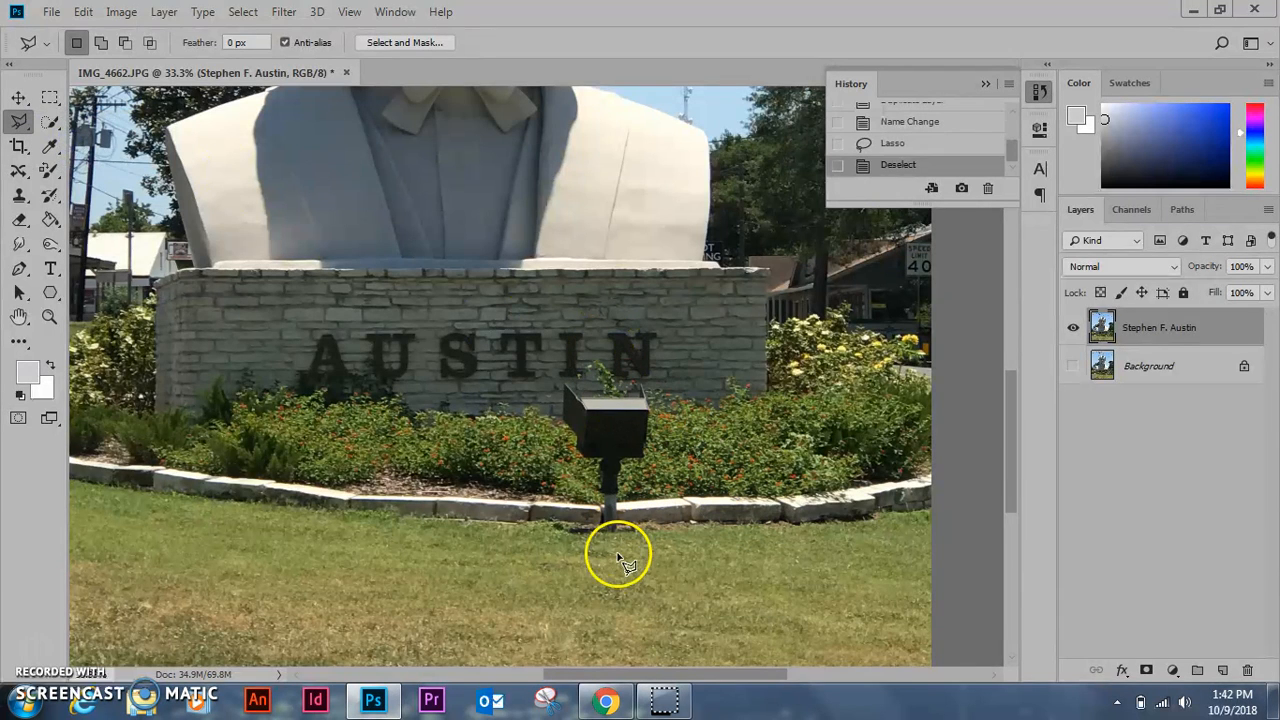
click(671, 558)
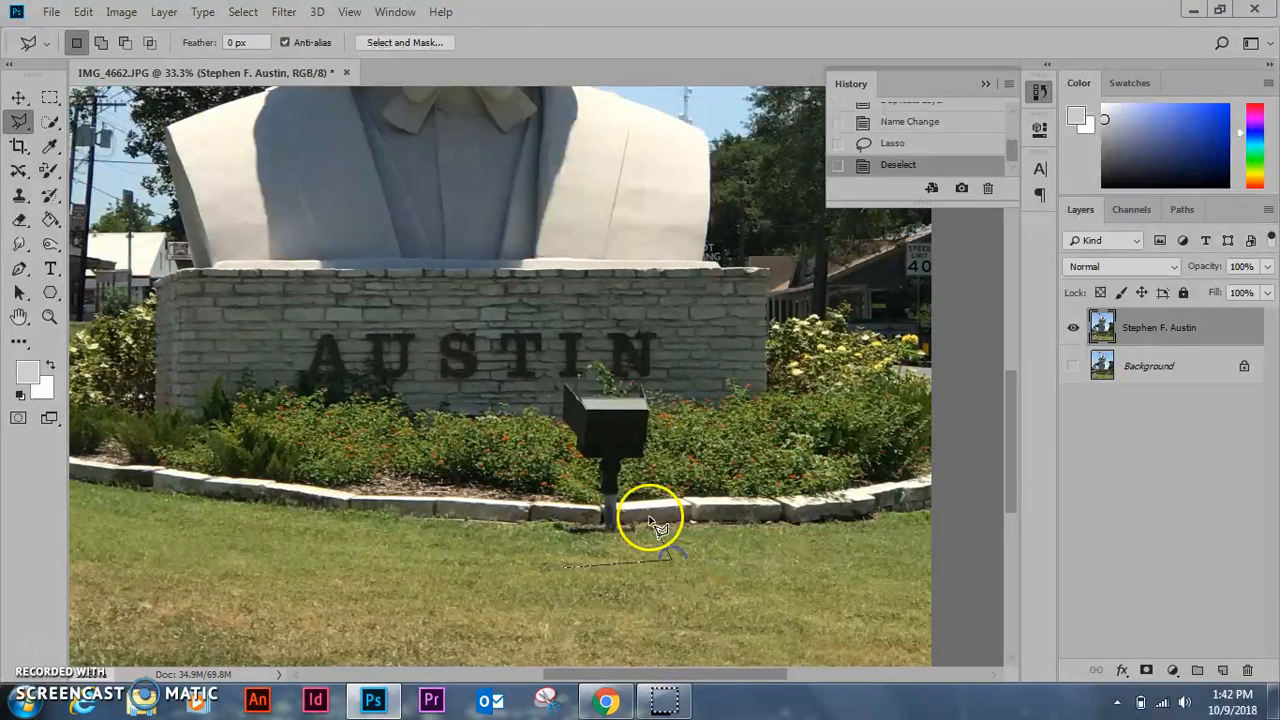
click(678, 422)
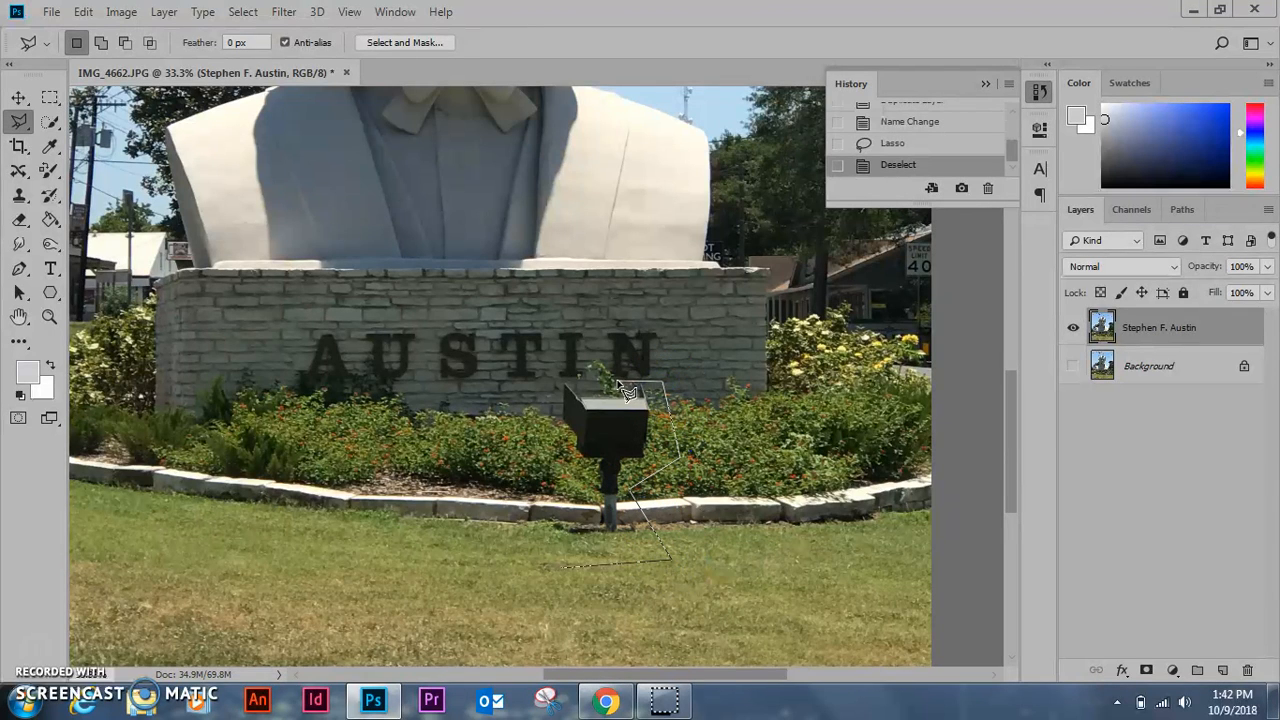
click(597, 356)
click(562, 446)
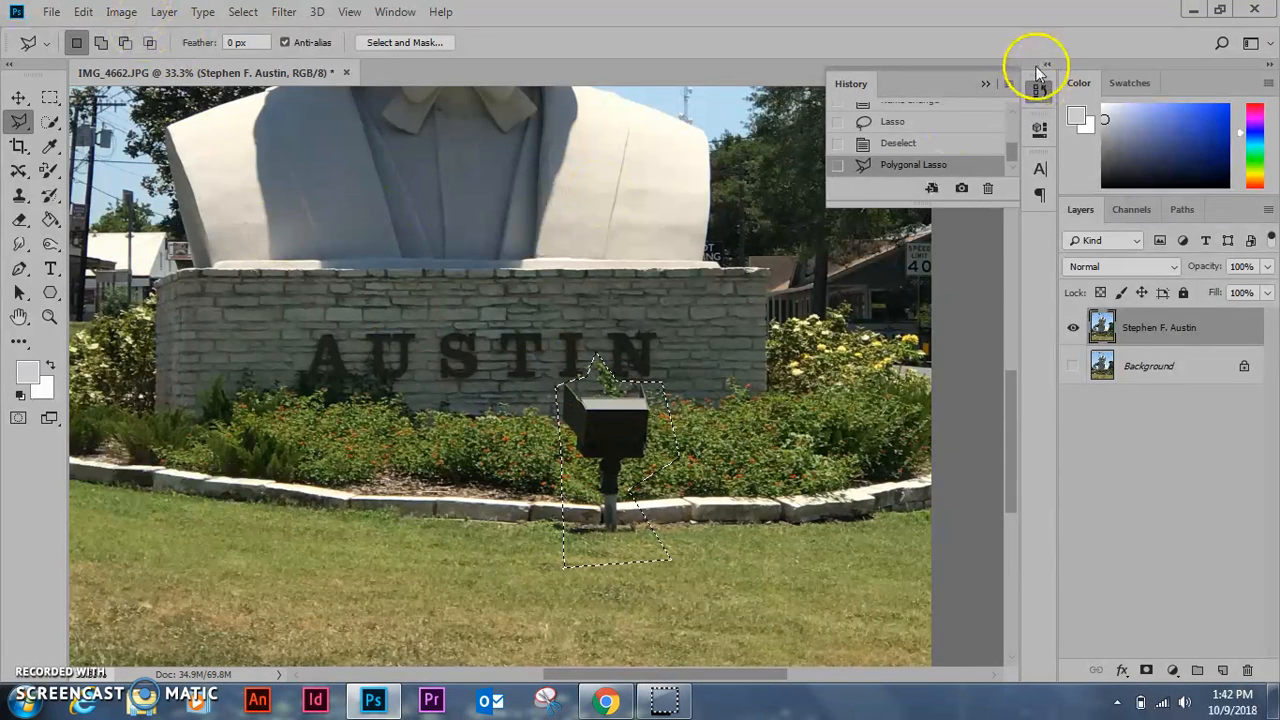
Fill the polygonal selection around the spotlight using Content-Aware with Color Adaptation, Normal mode and 100% opacity.
click(112, 12)
mouse_move(97, 10)
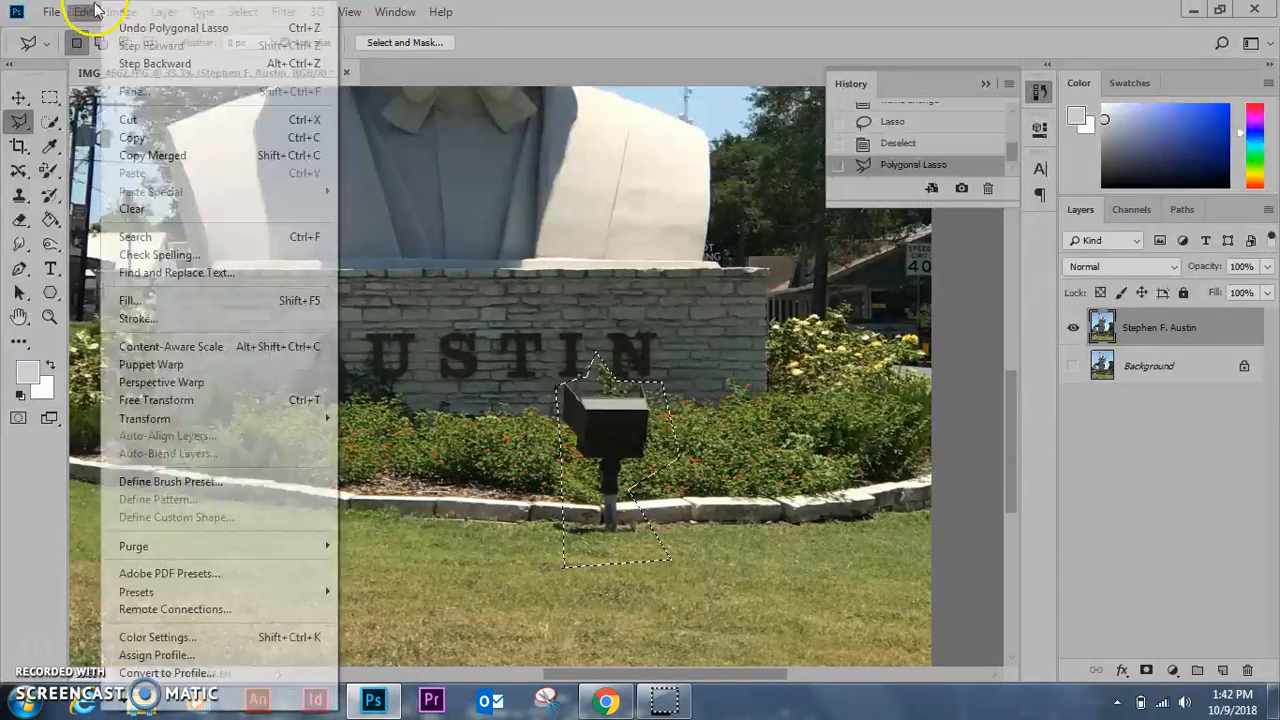
click(130, 300)
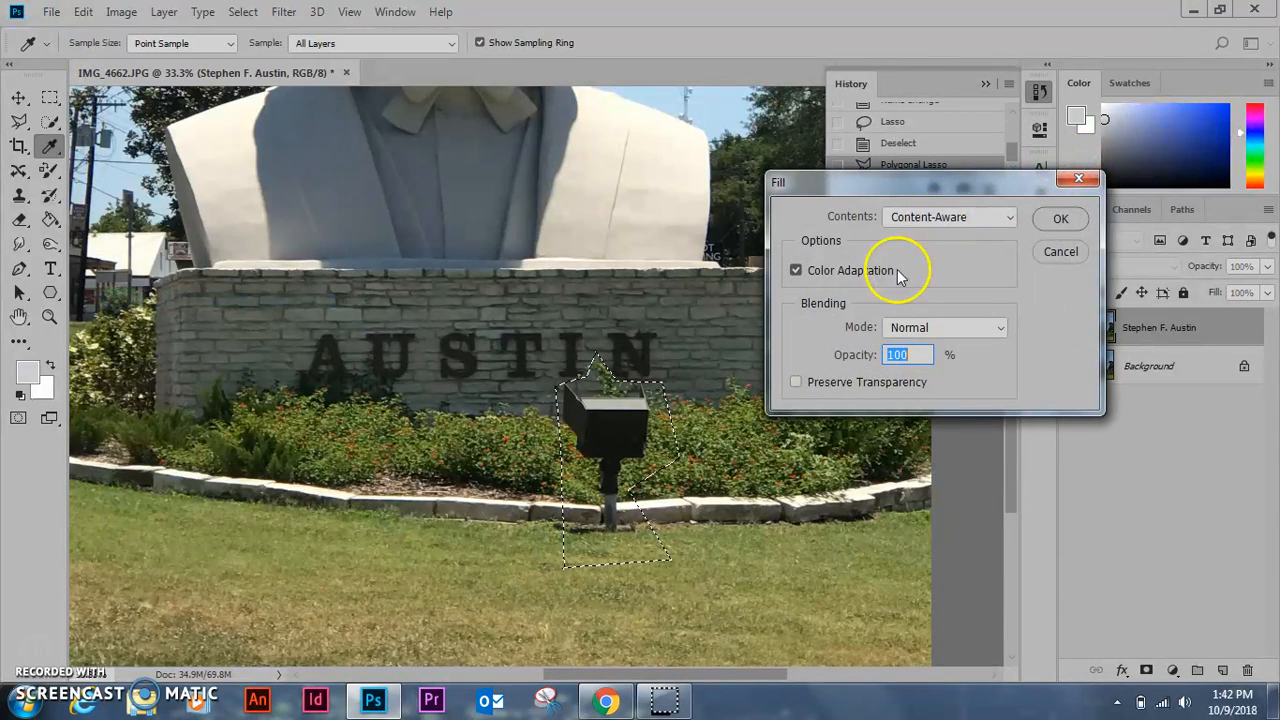
click(1061, 218)
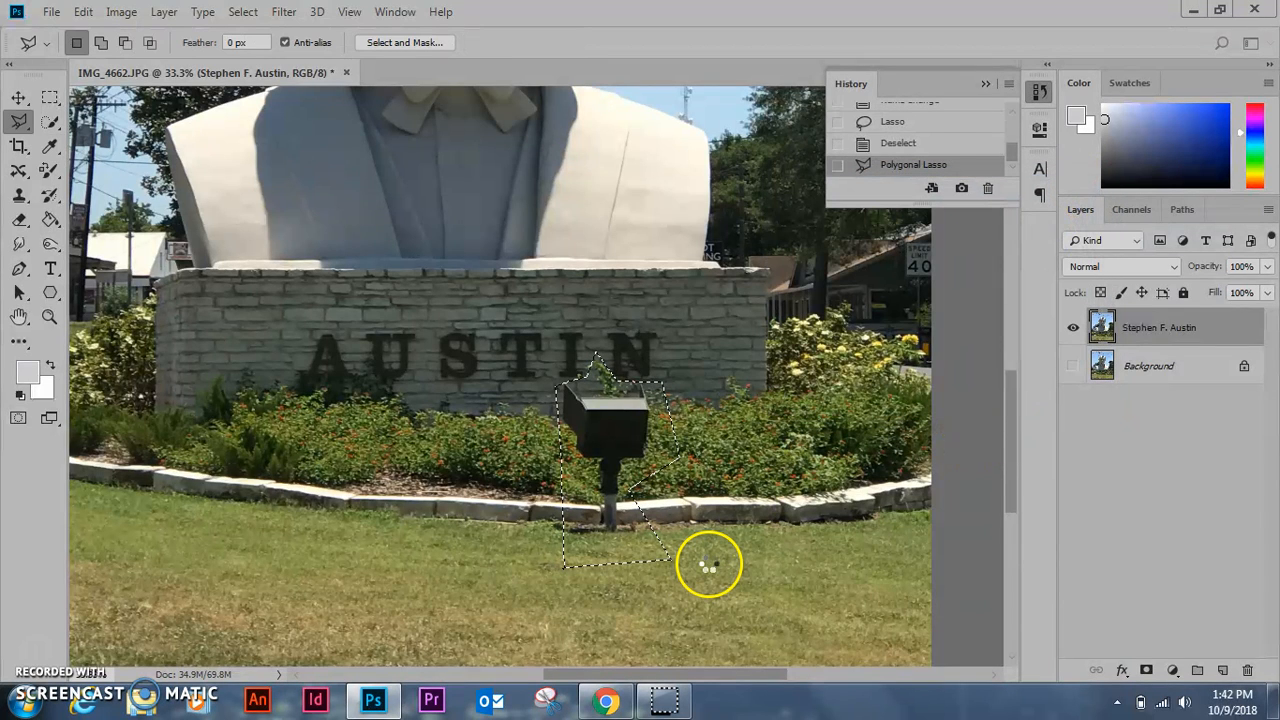
click(370, 580)
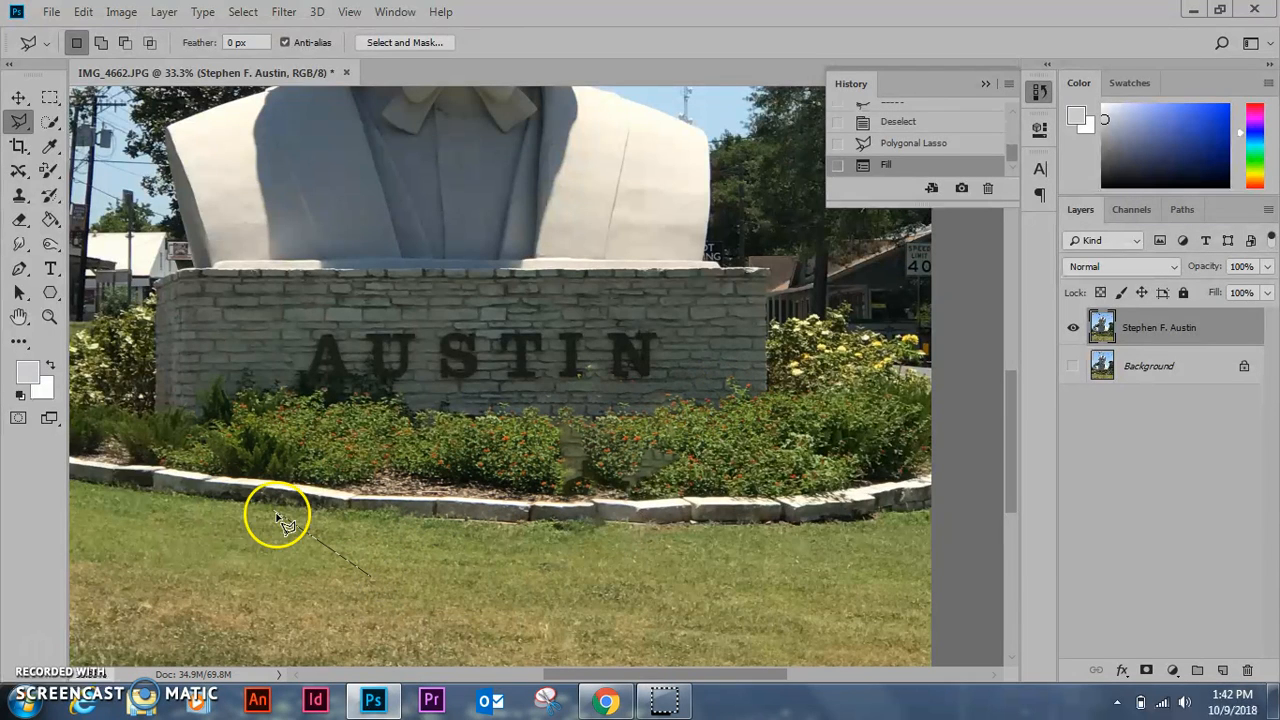
click(50, 97)
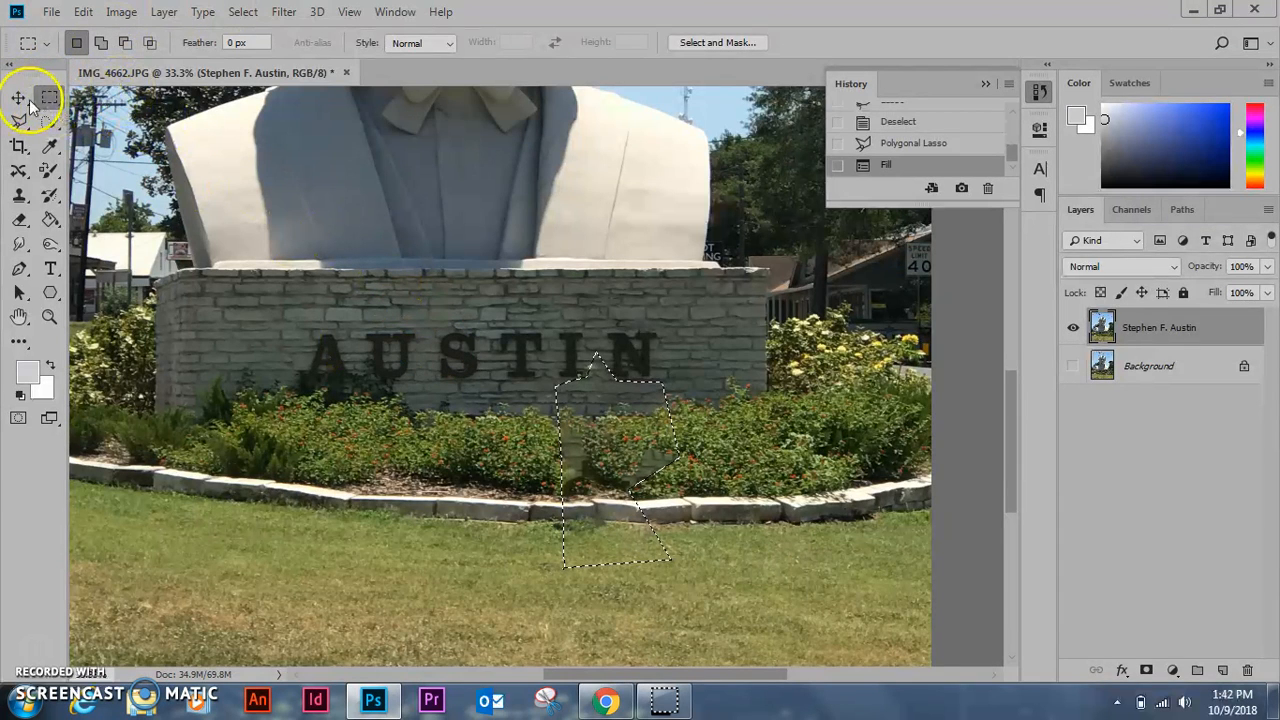
Clear the selection around the filled spotlight area.
click(337, 185)
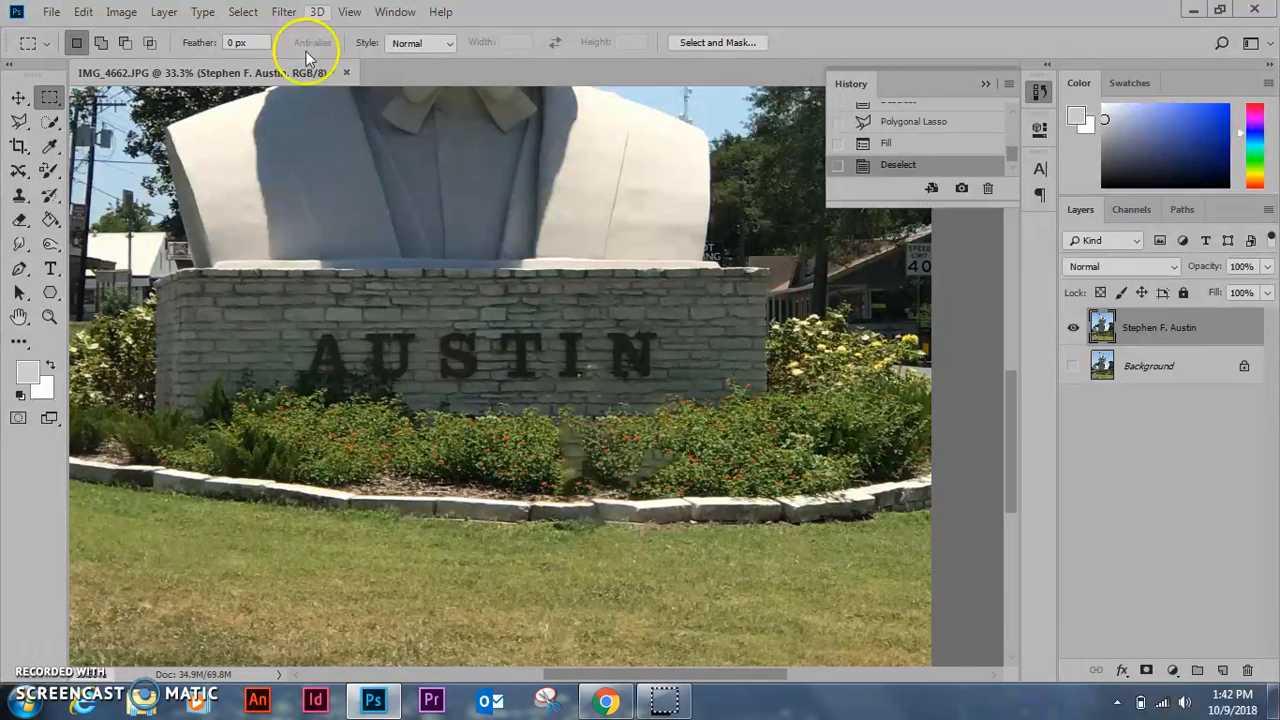
click(245, 11)
click(244, 12)
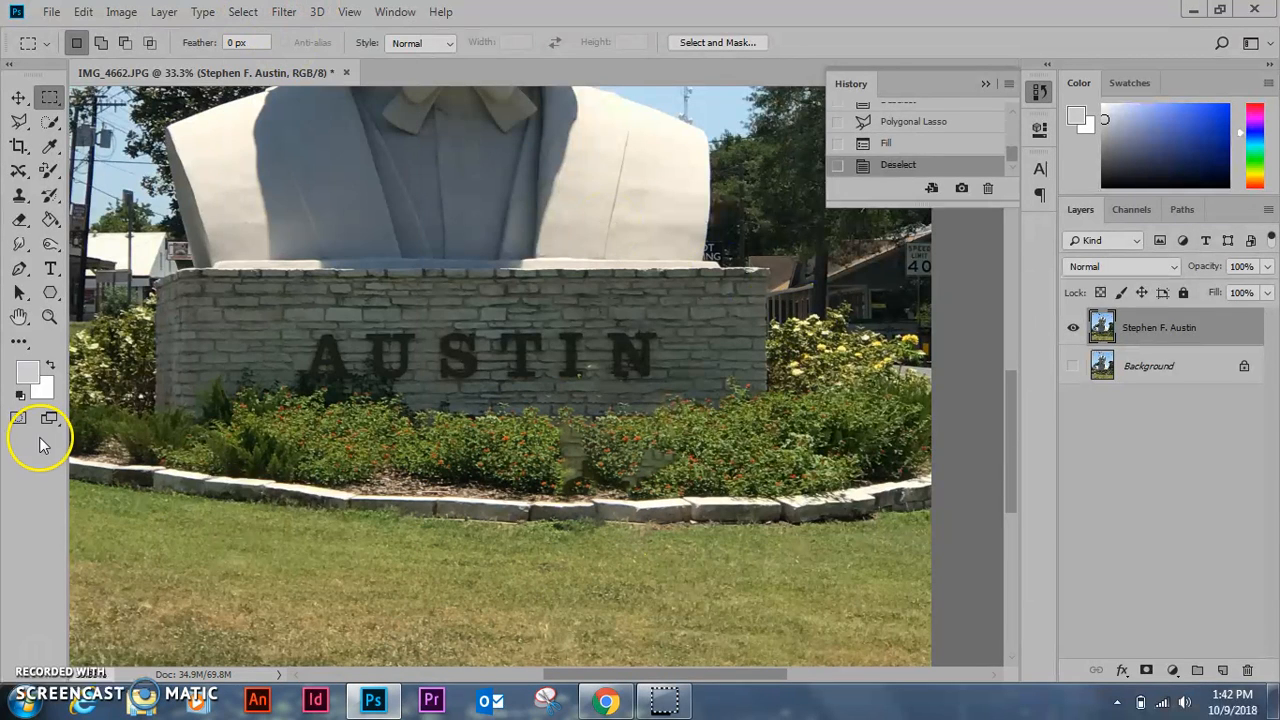
Outline the power lines between the utility pole and the photo's right edge with a closed Polygonal Lasso selection passing above the statue's hair.
click(48, 314)
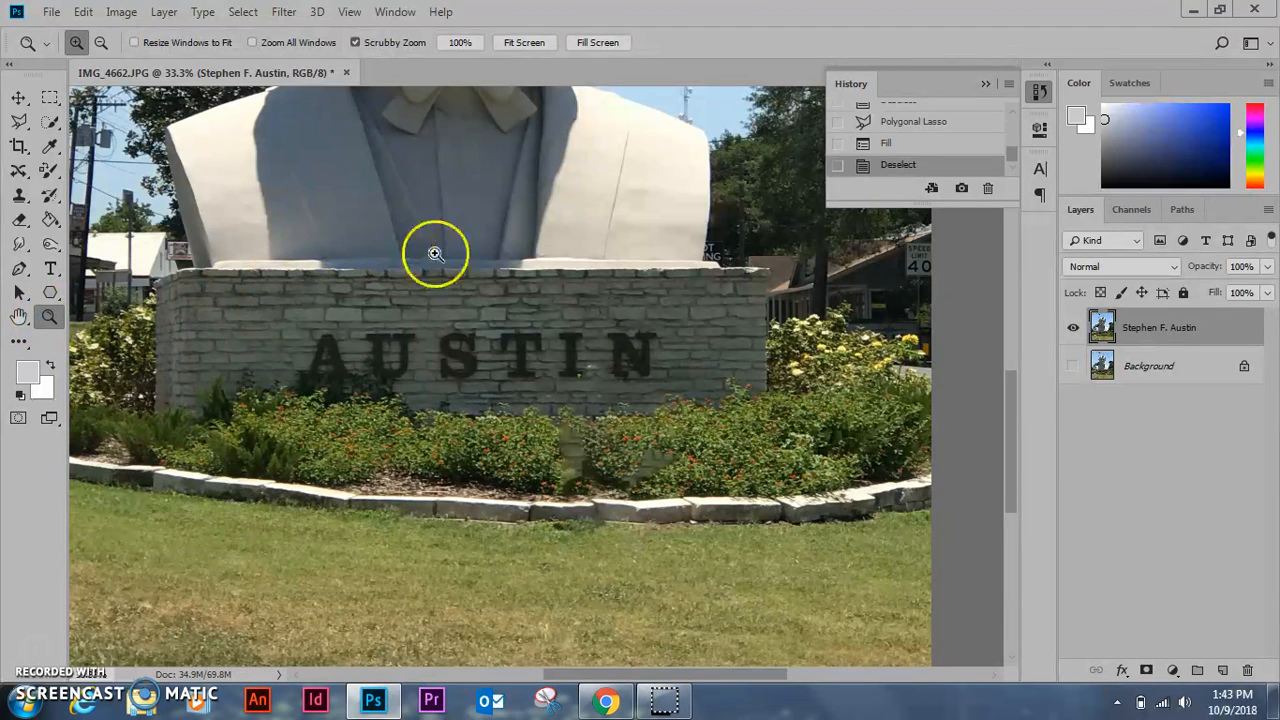
key(alt)
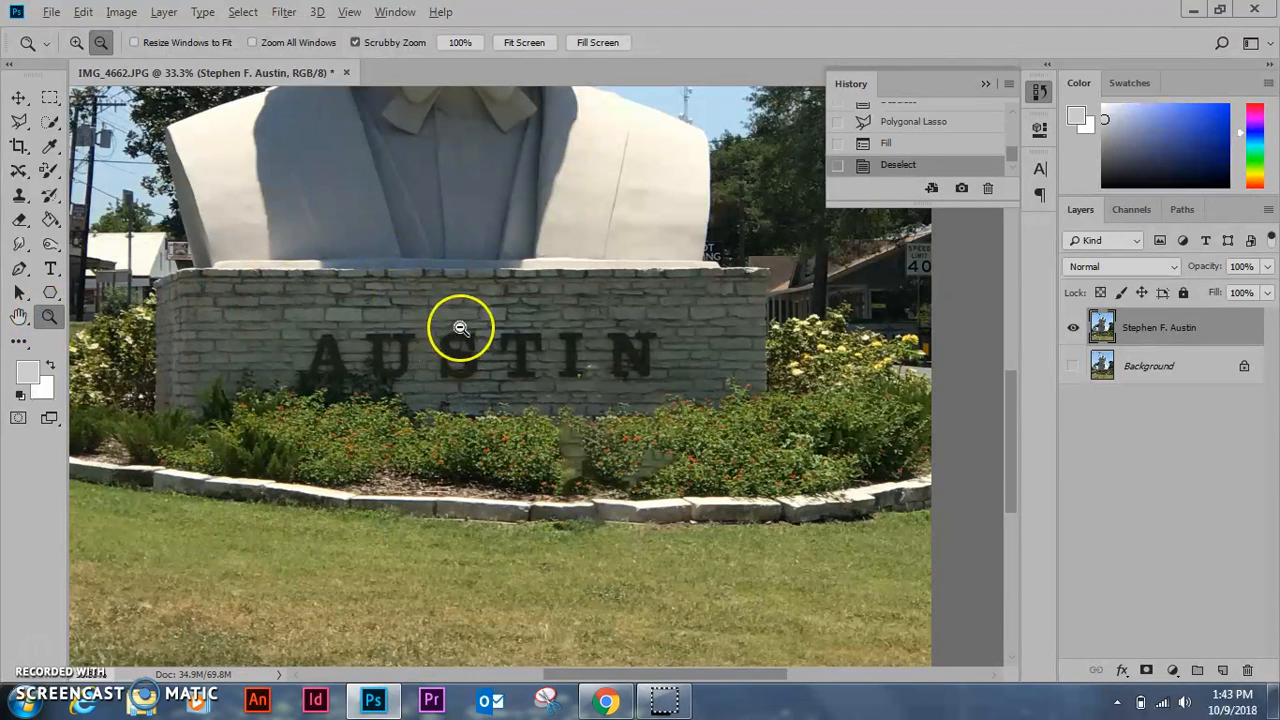
key(alt)
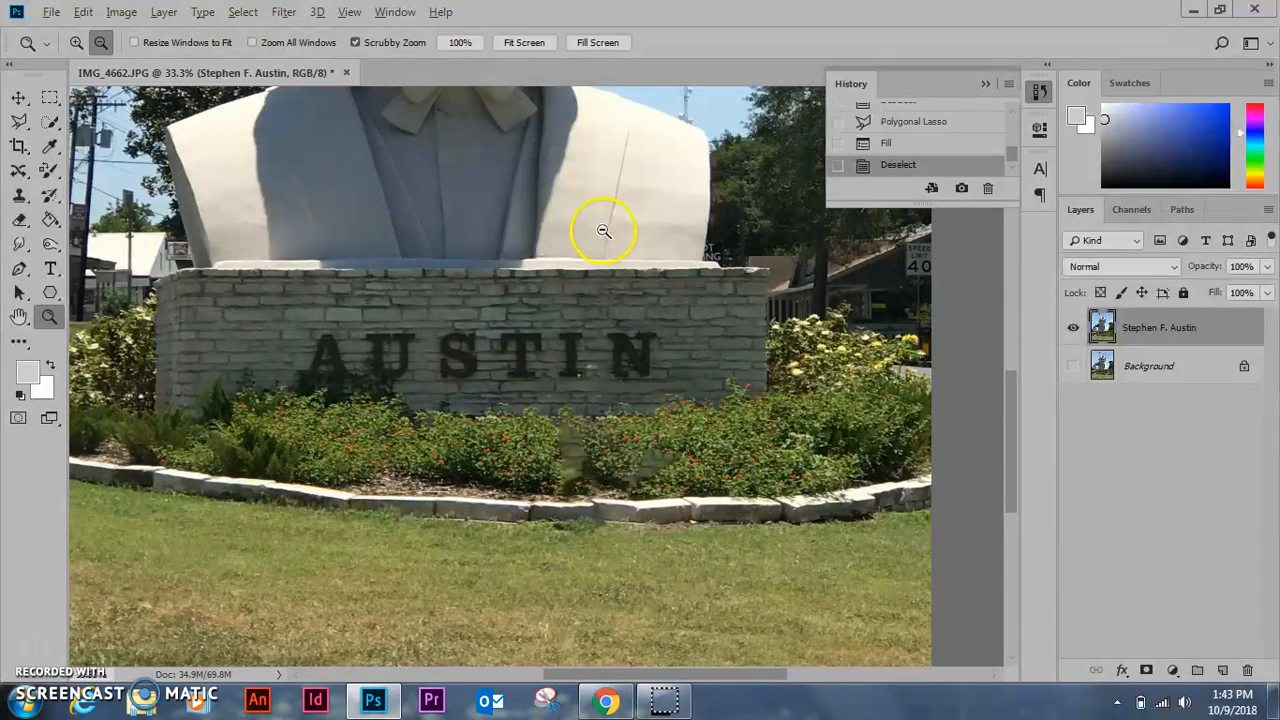
key(alt)
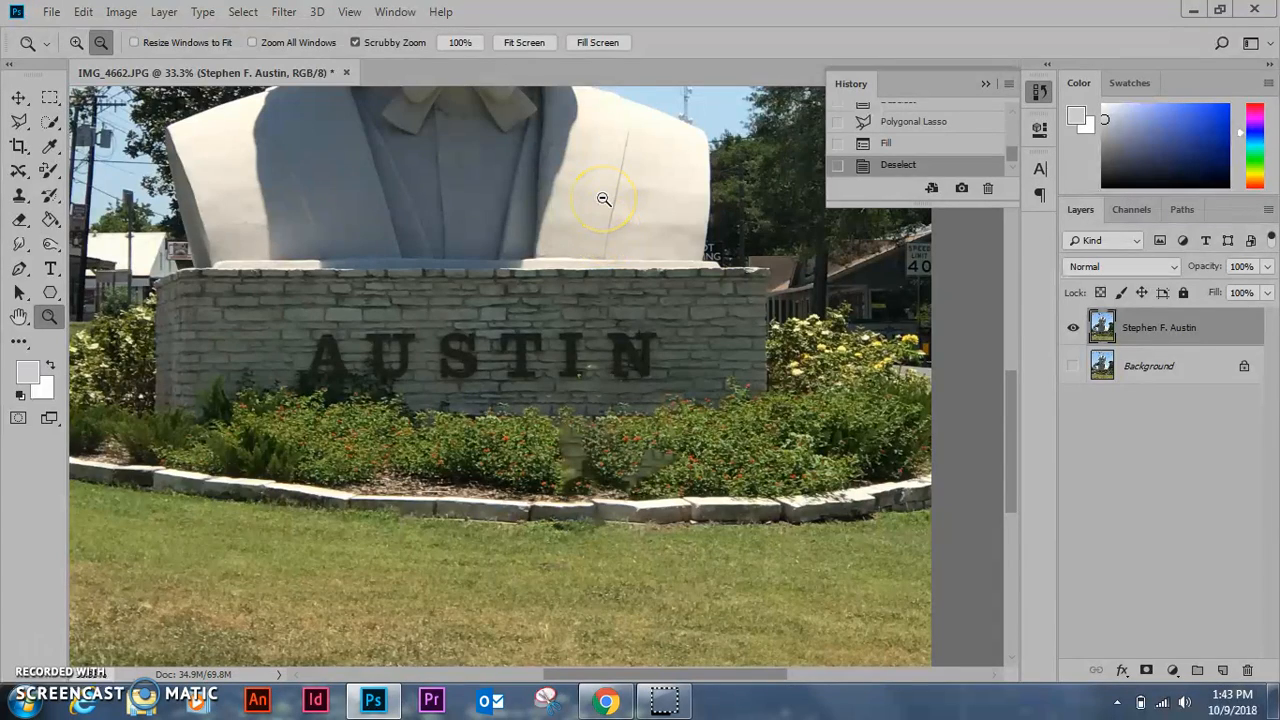
alt+click(569, 276)
alt+click(525, 252)
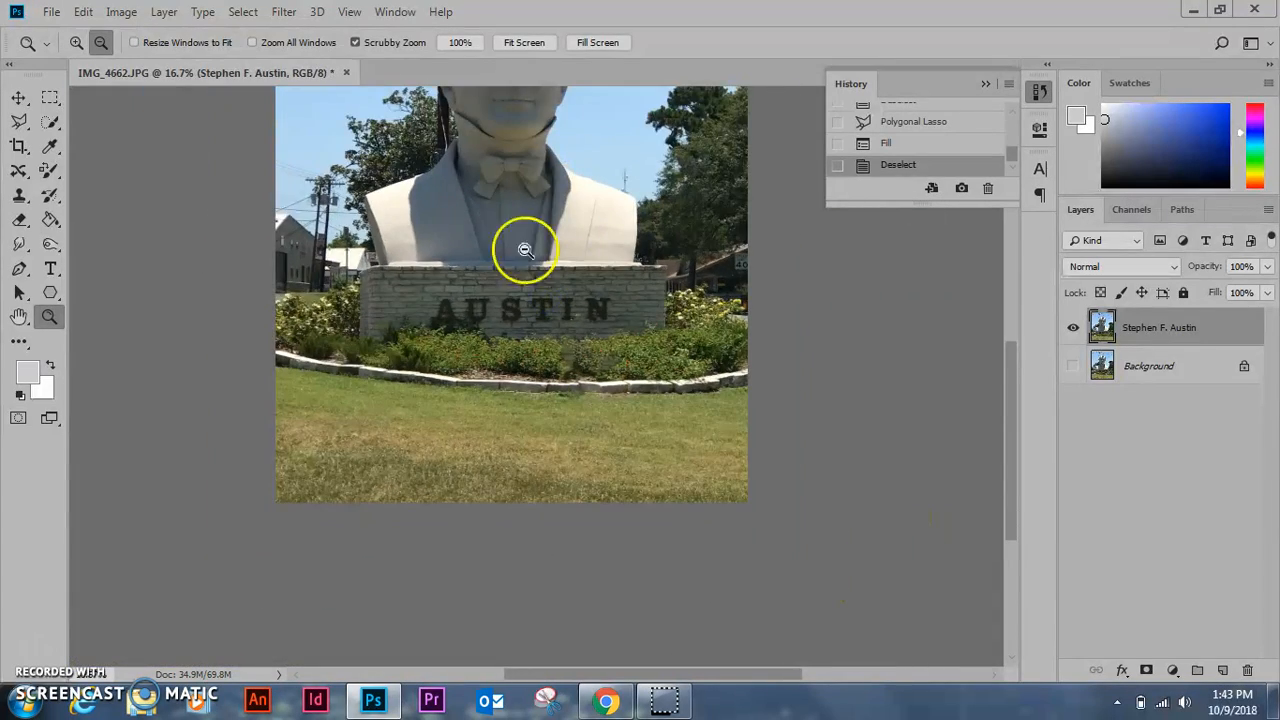
alt+click(525, 250)
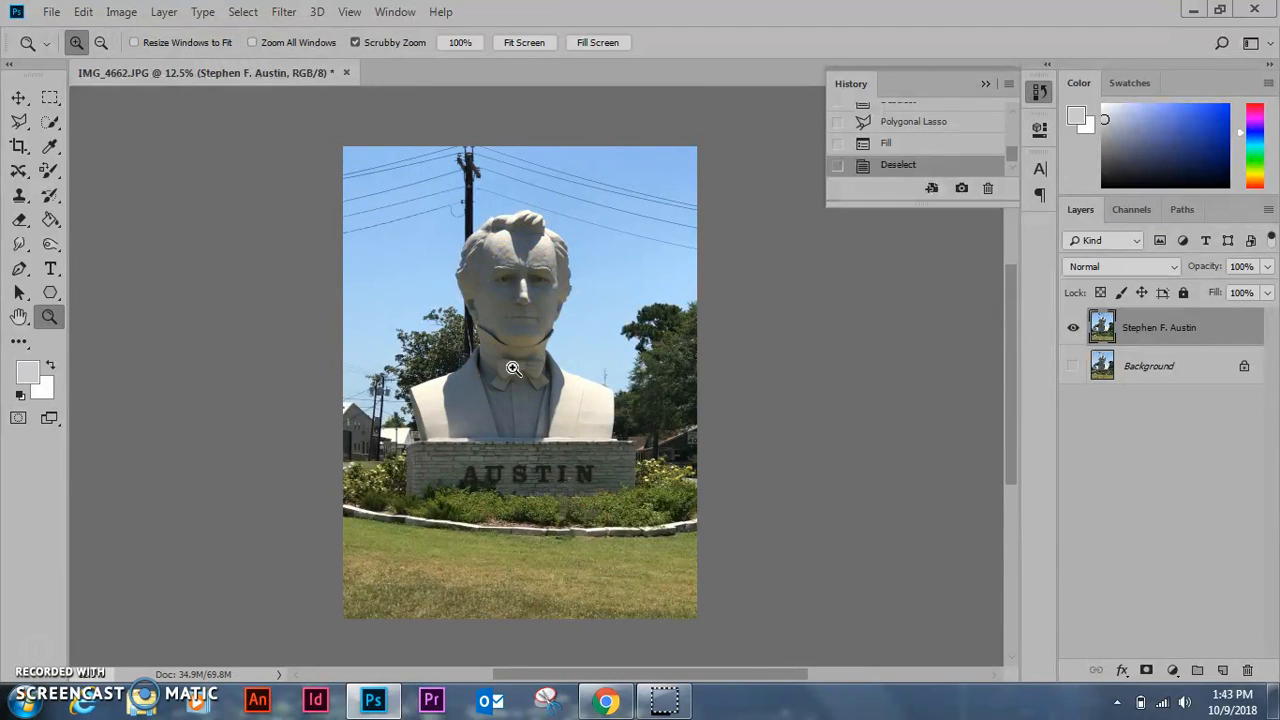
click(18, 118)
click(53, 124)
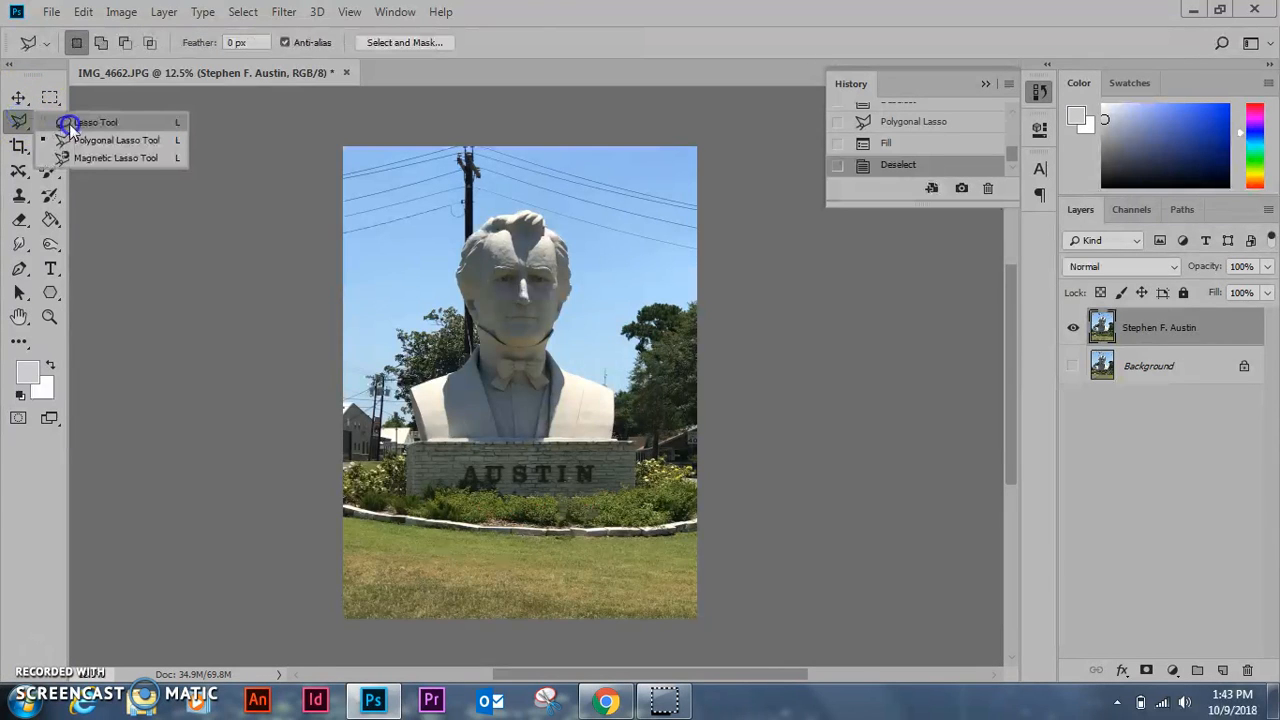
click(95, 140)
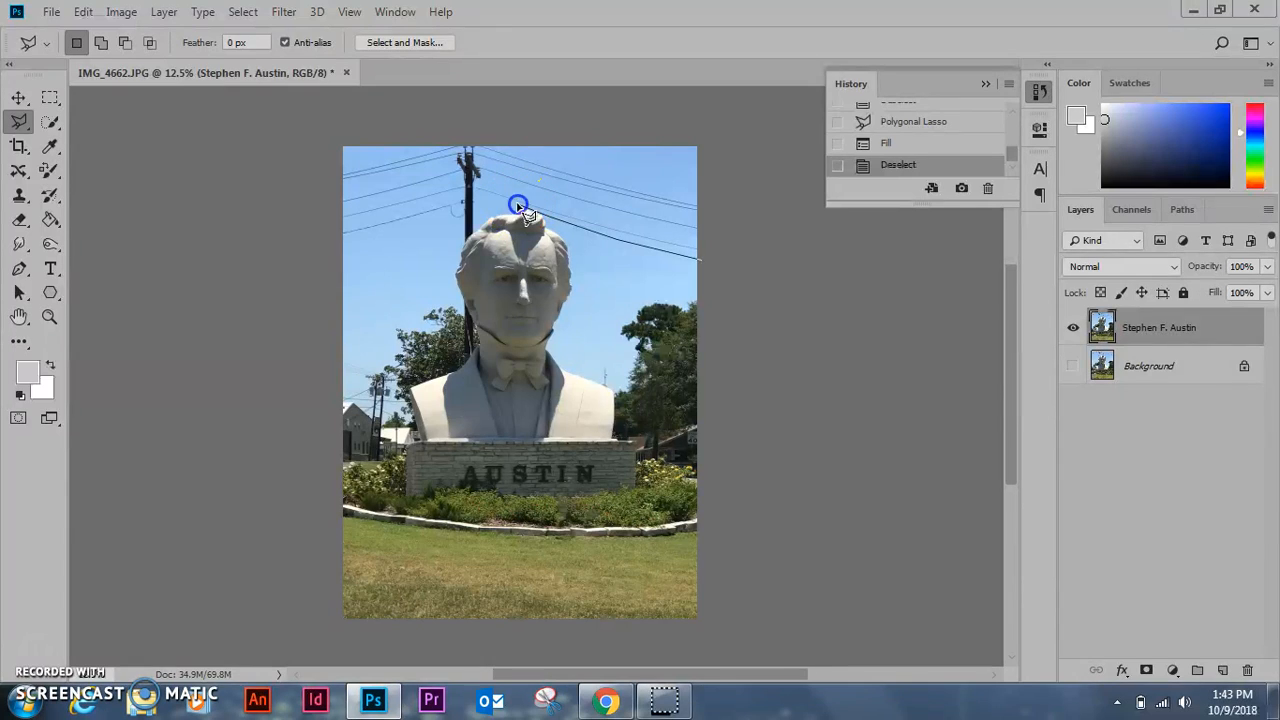
click(480, 194)
click(535, 152)
click(690, 195)
double_click(709, 215)
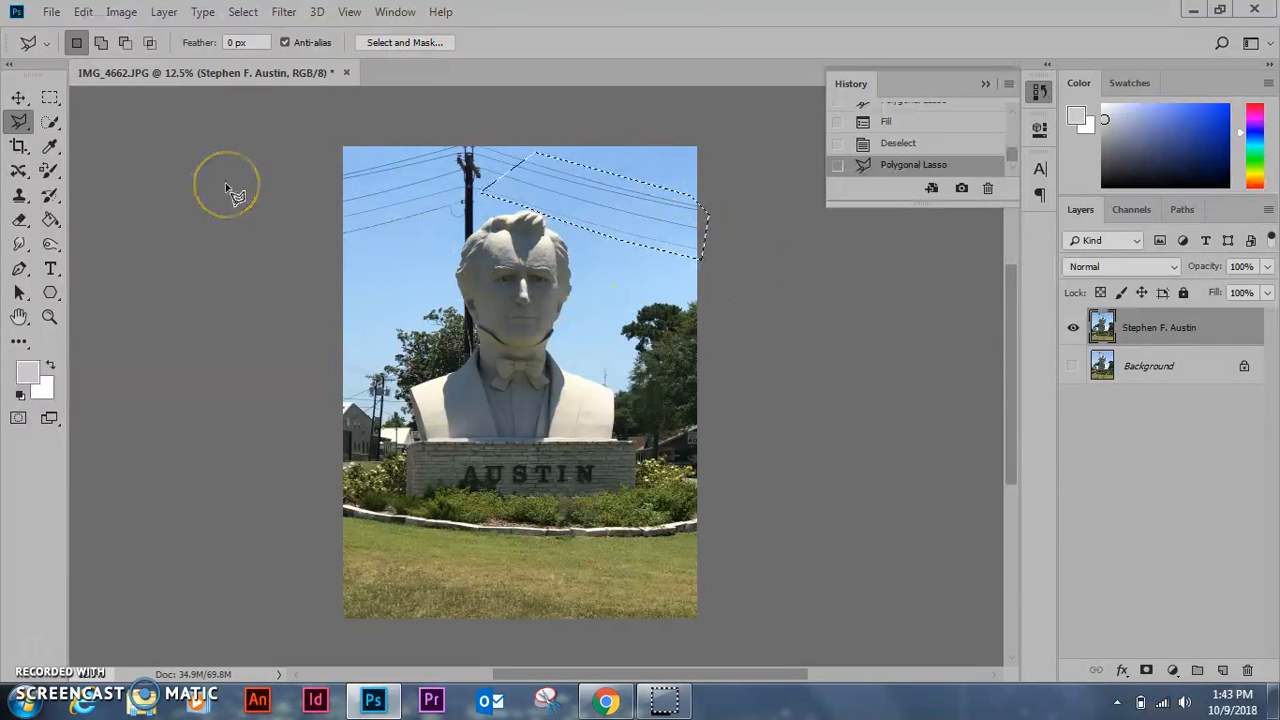
Fill the selected power-line area using Content-Aware with Color Adaptation, Normal mode and 100% opacity.
click(86, 11)
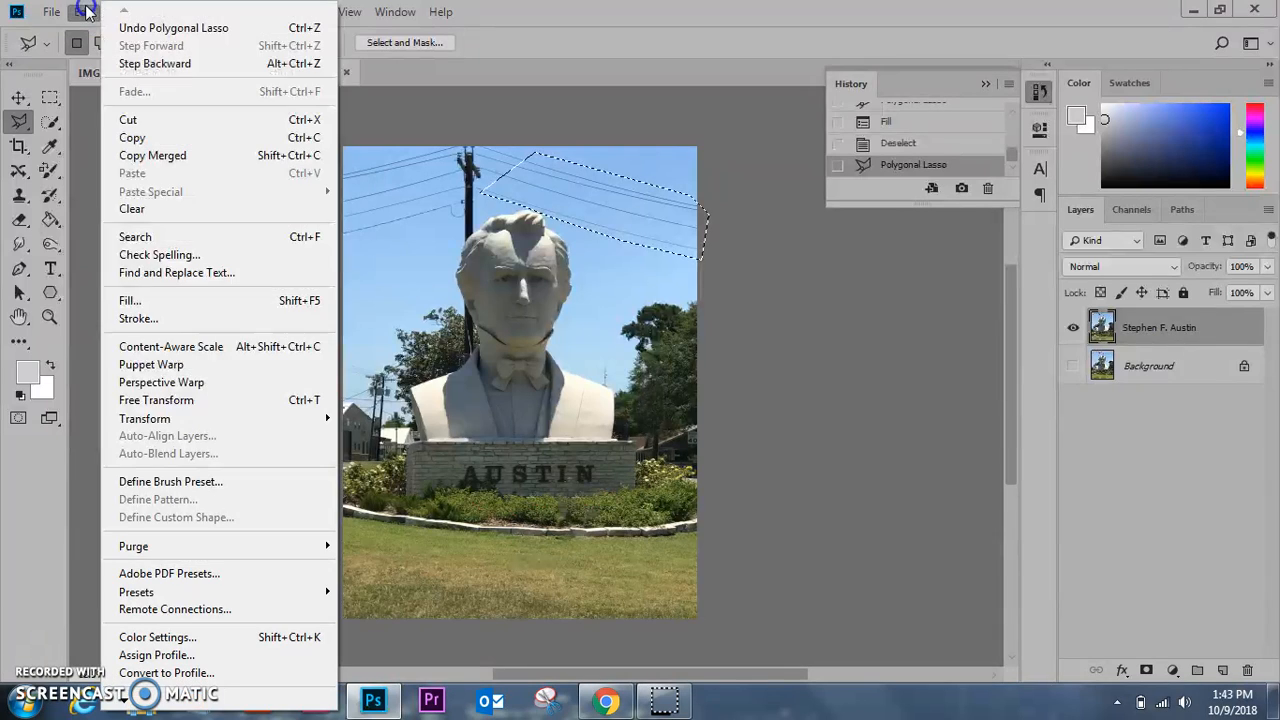
click(129, 302)
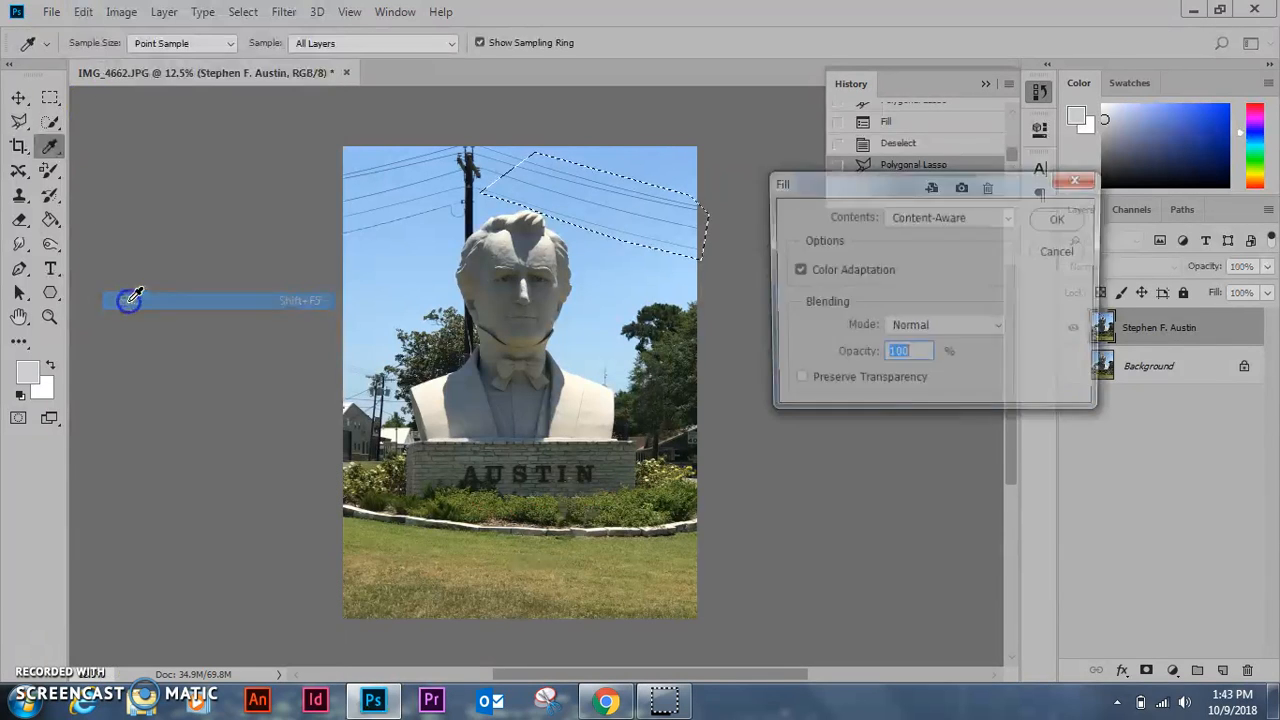
click(1064, 219)
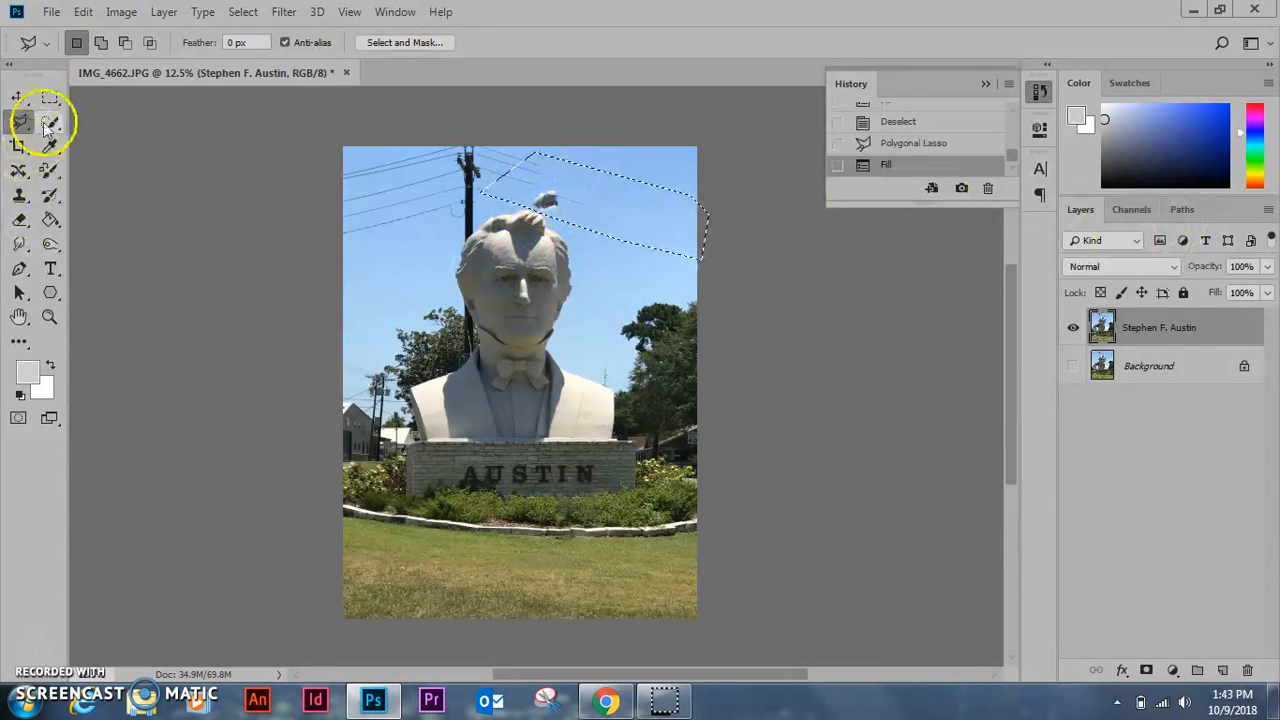
Undo the content-aware fill by returning to the Polygonal Lasso history state, and deselect the power-line area.
click(912, 143)
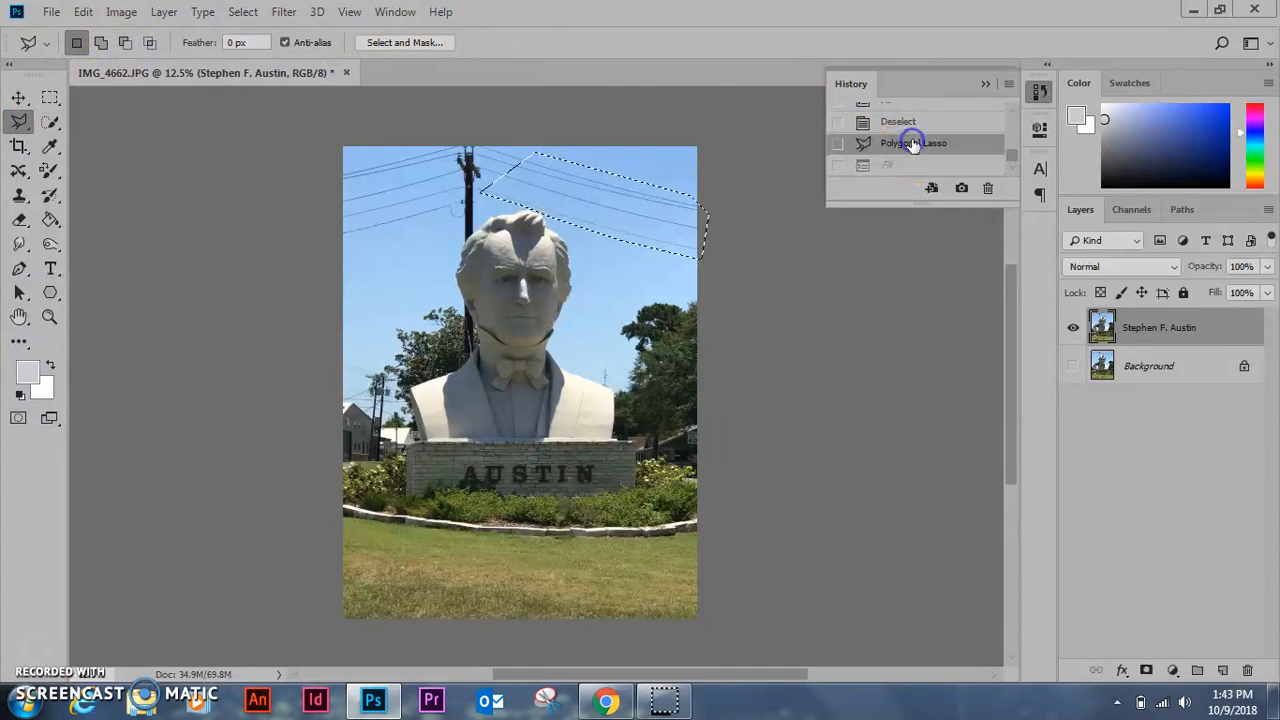
click(242, 12)
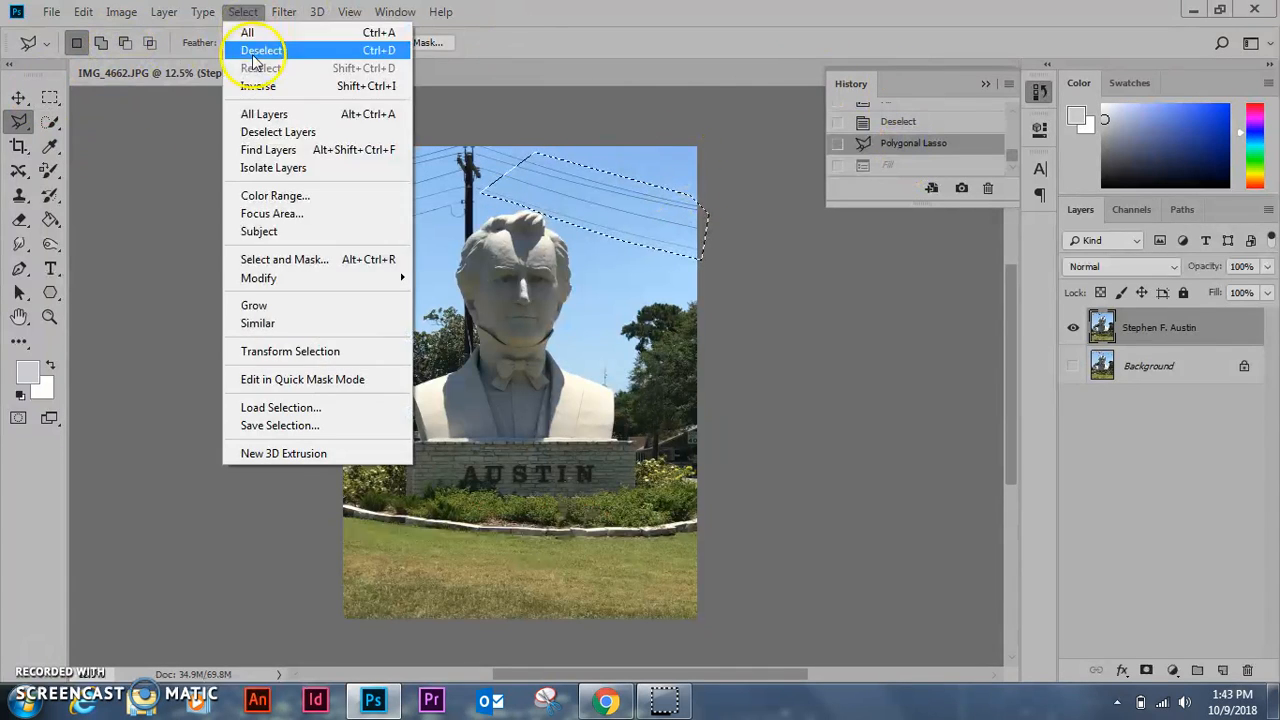
click(255, 48)
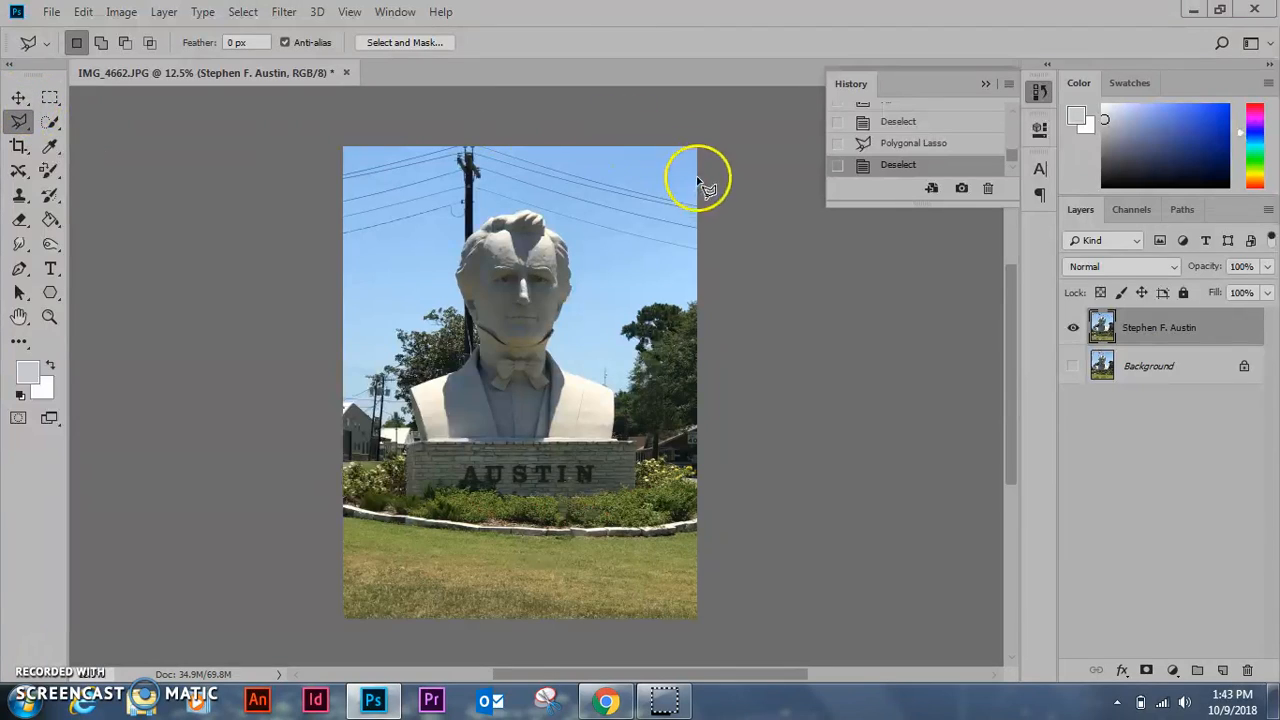
Outline the power lines to the right of the statue's head with the Polygonal Lasso and fill them using Content-Aware with Color Adaptation.
click(577, 236)
double_click(708, 268)
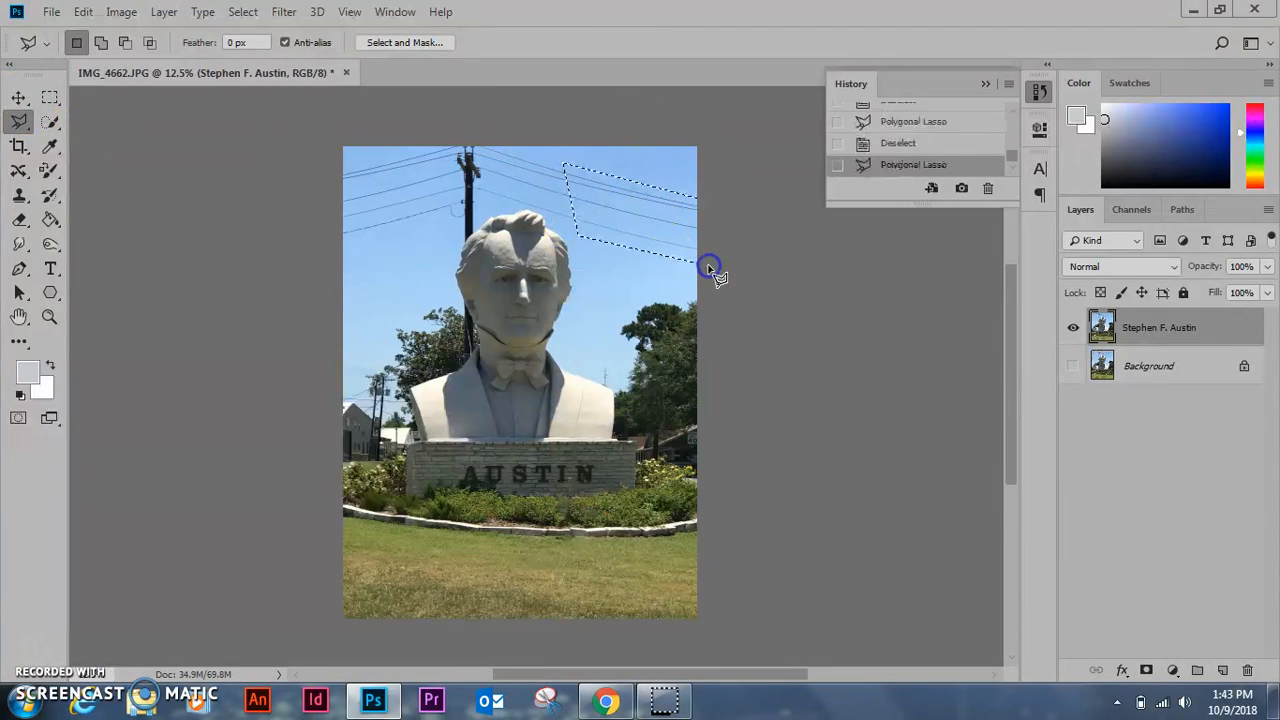
click(82, 12)
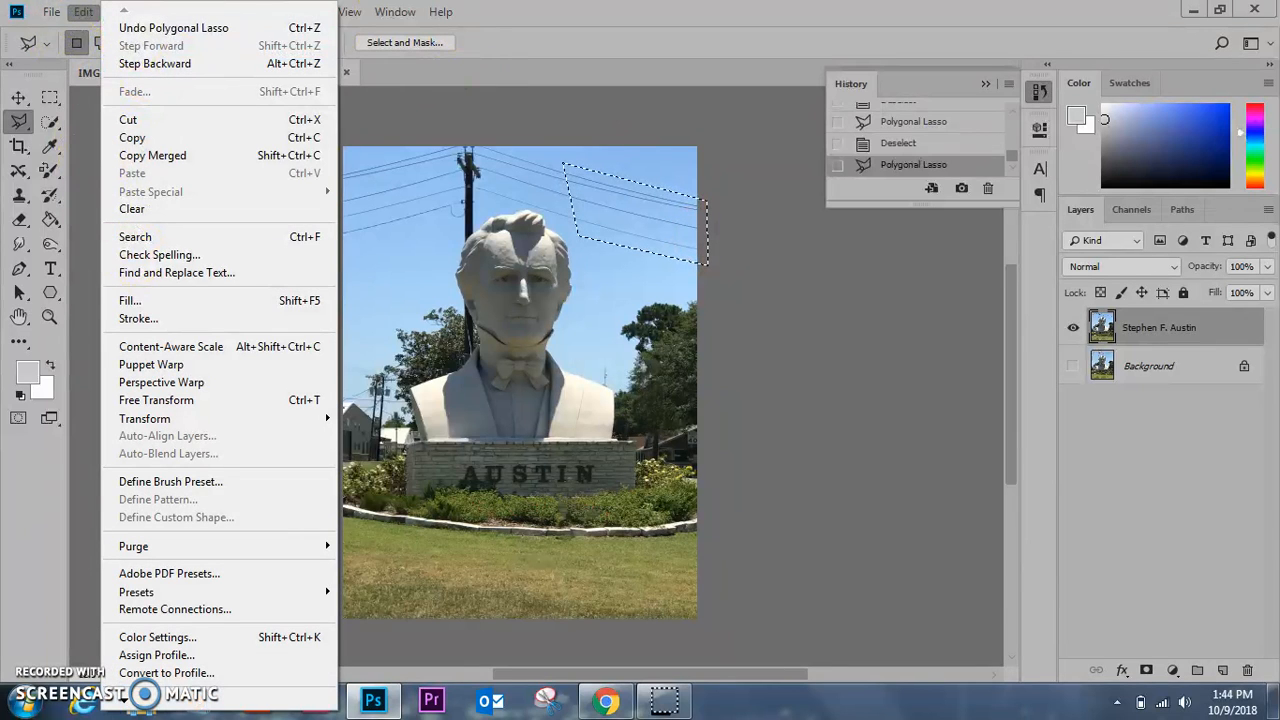
click(122, 300)
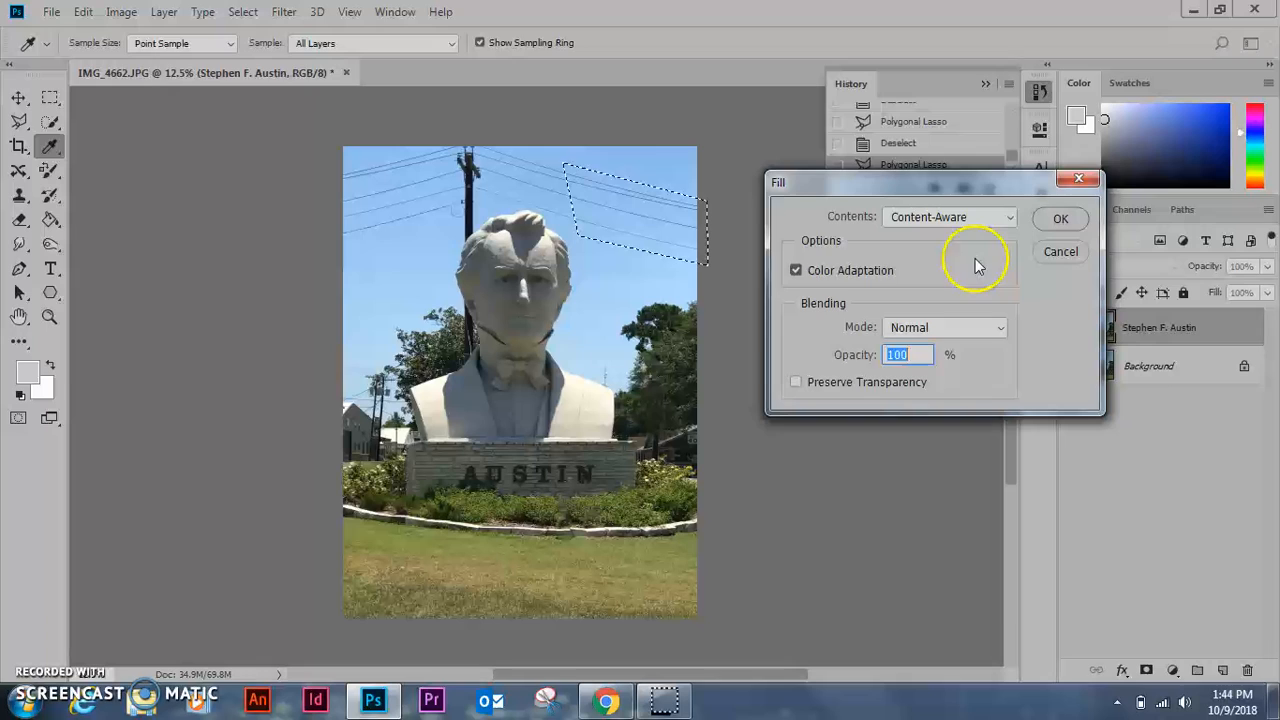
click(1056, 217)
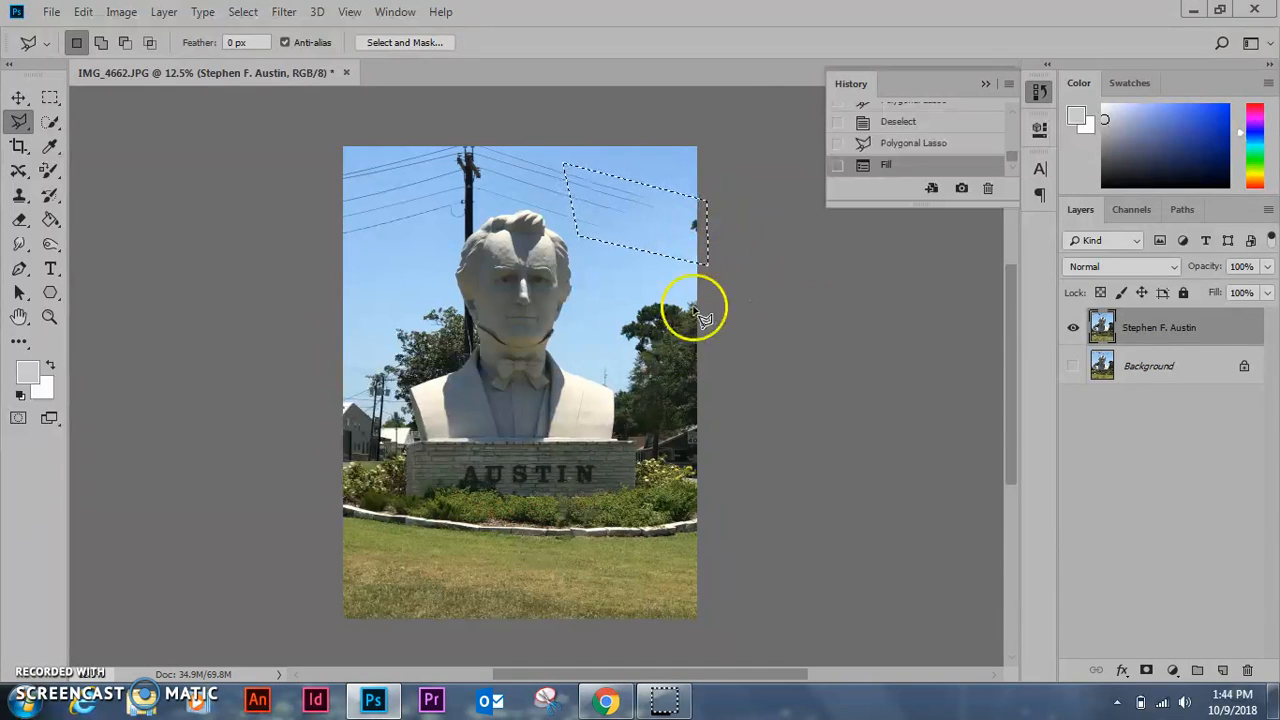
Outline the remaining faint wire ends in the right sky with the Polygonal Lasso and fill them using Content-Aware with Color Adaptation.
click(703, 181)
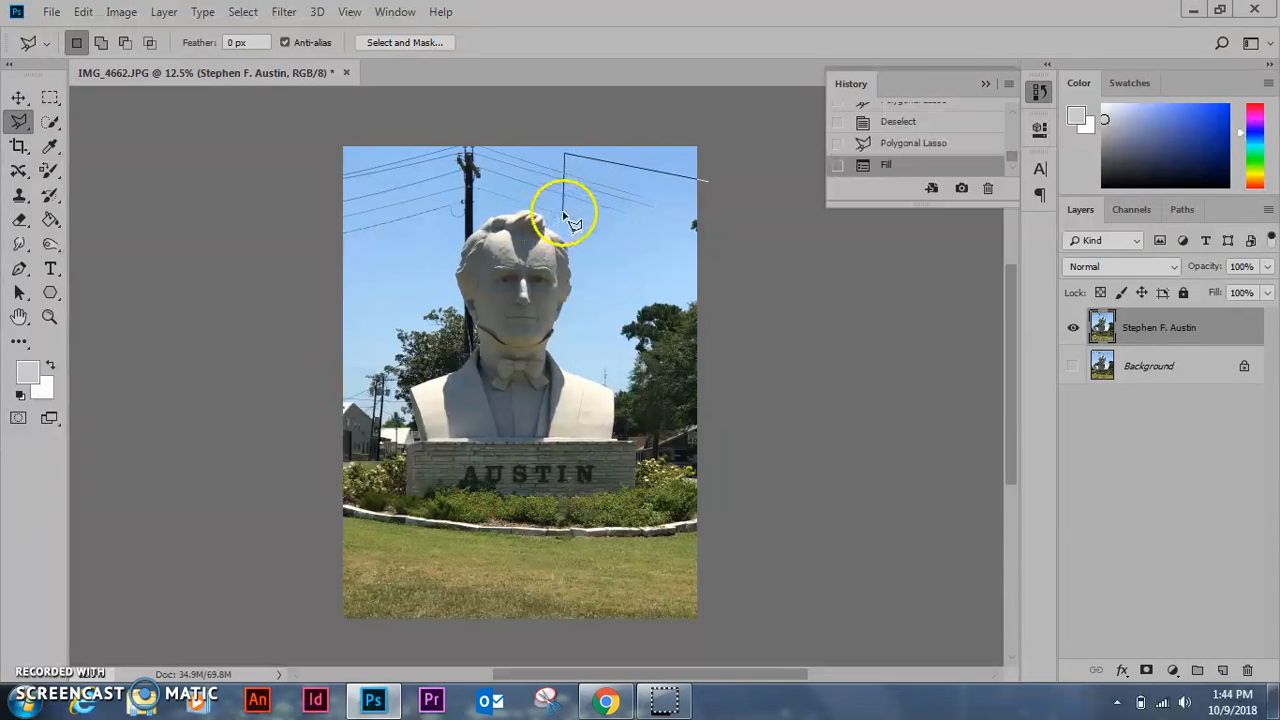
click(714, 190)
click(83, 11)
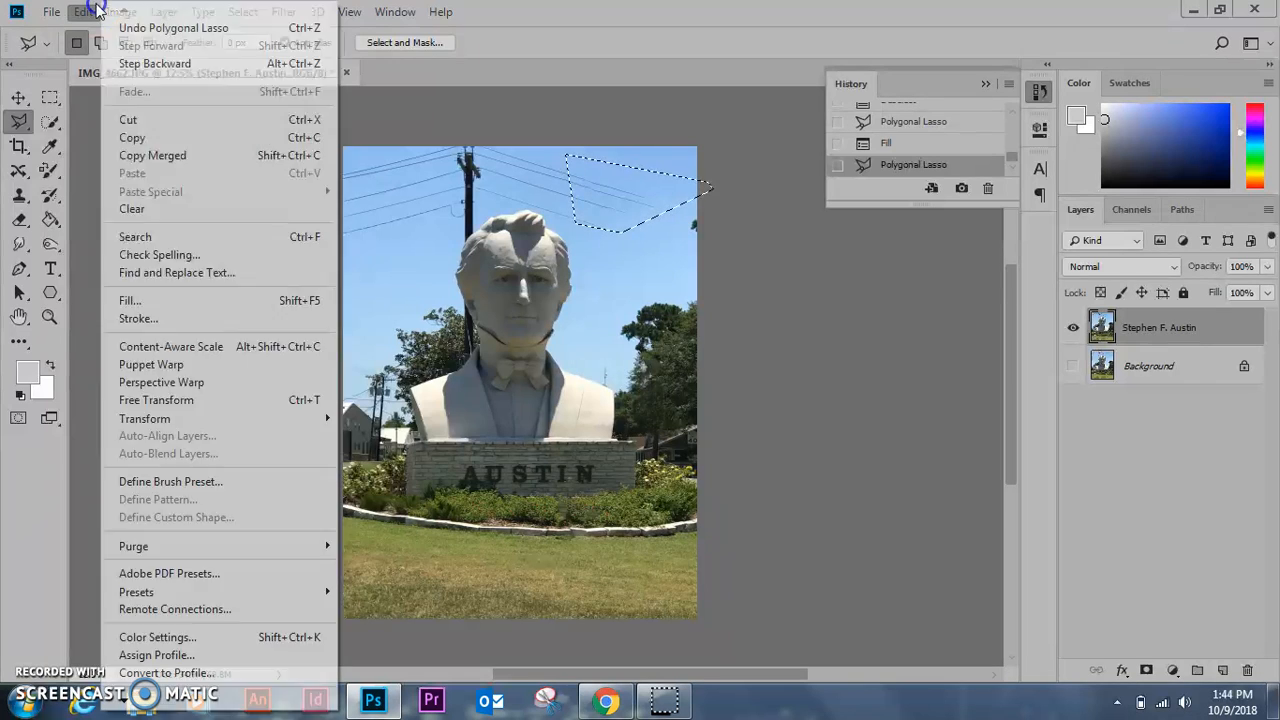
click(122, 299)
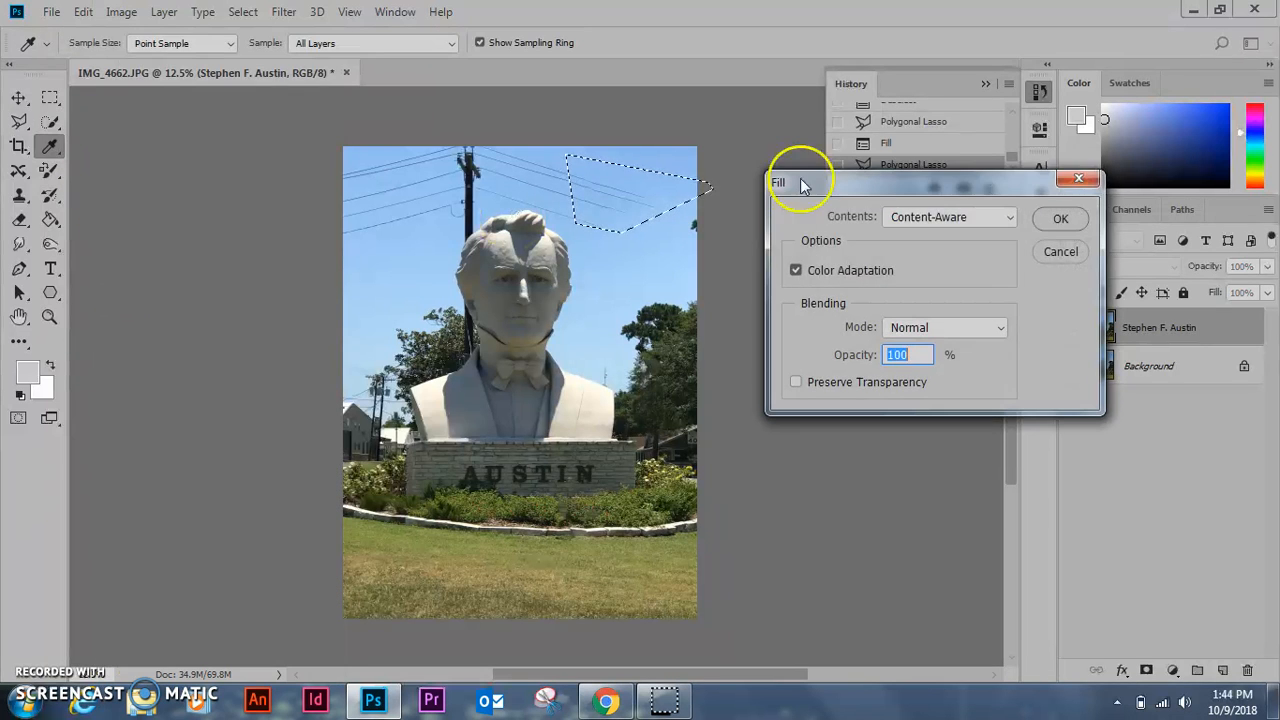
click(1037, 216)
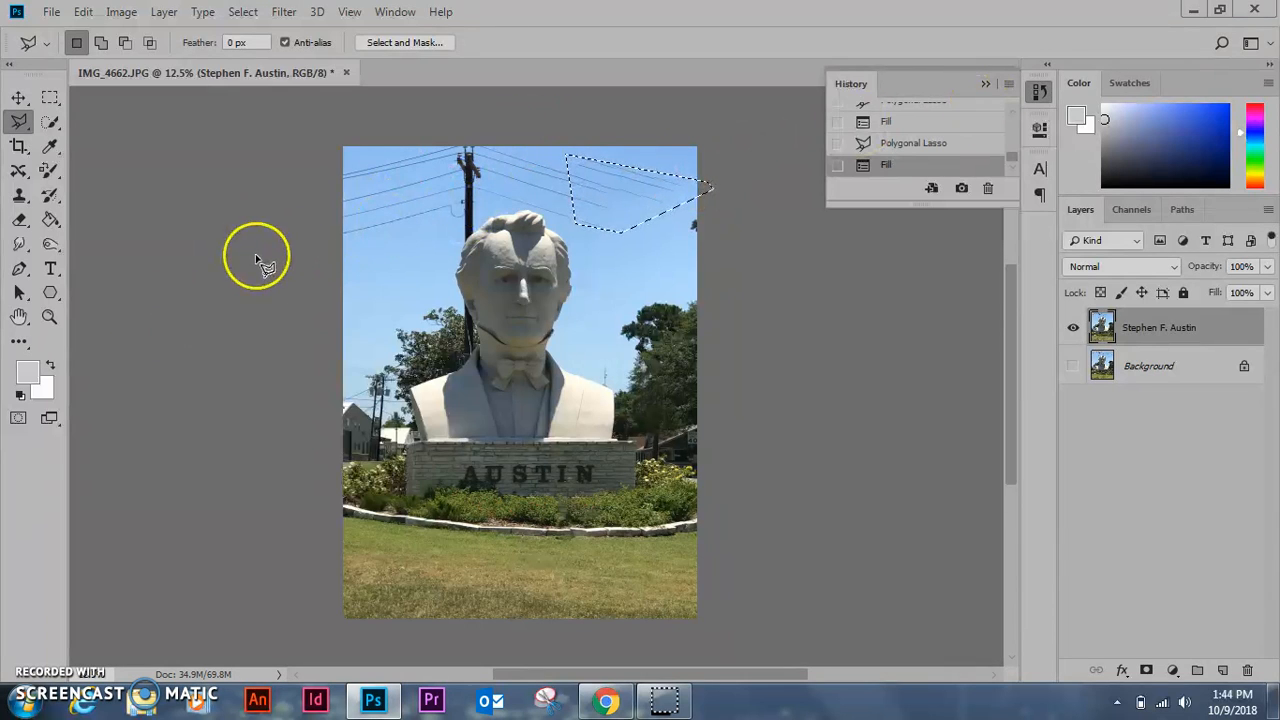
Return to the history state of the first right-sky fill, discarding the second lasso and fill, and clear the selection.
click(955, 143)
click(872, 122)
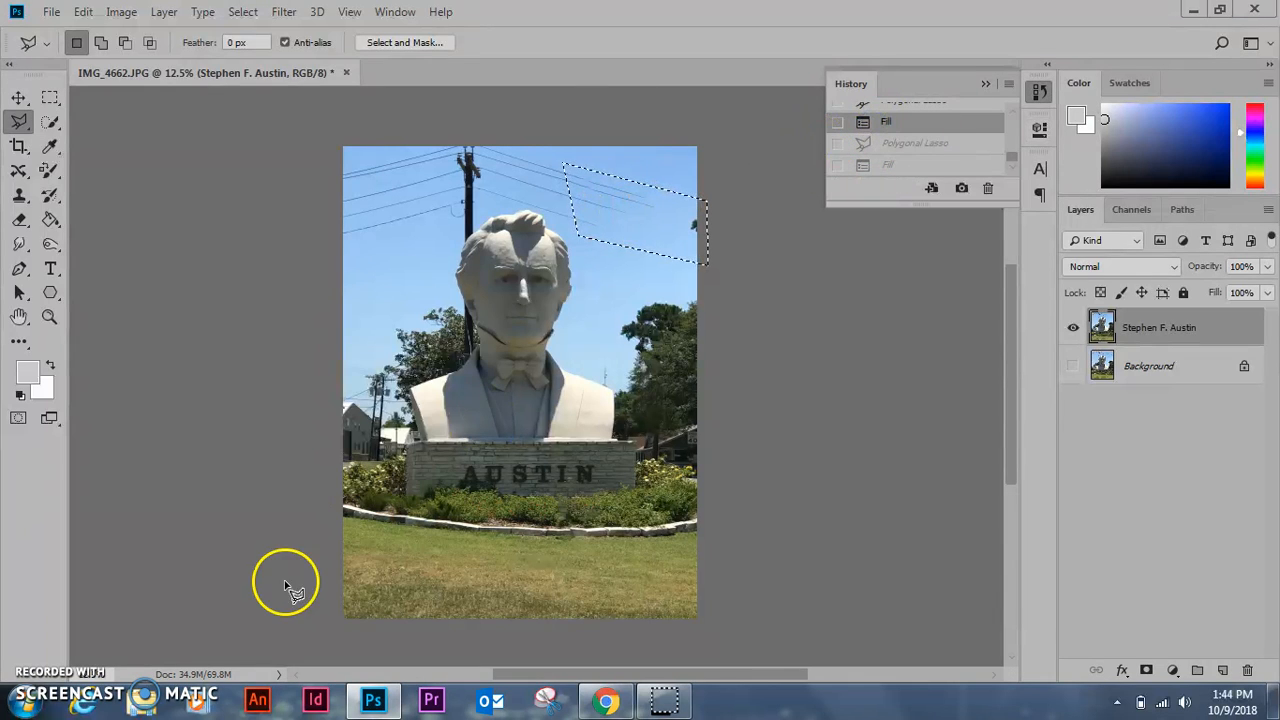
click(18, 97)
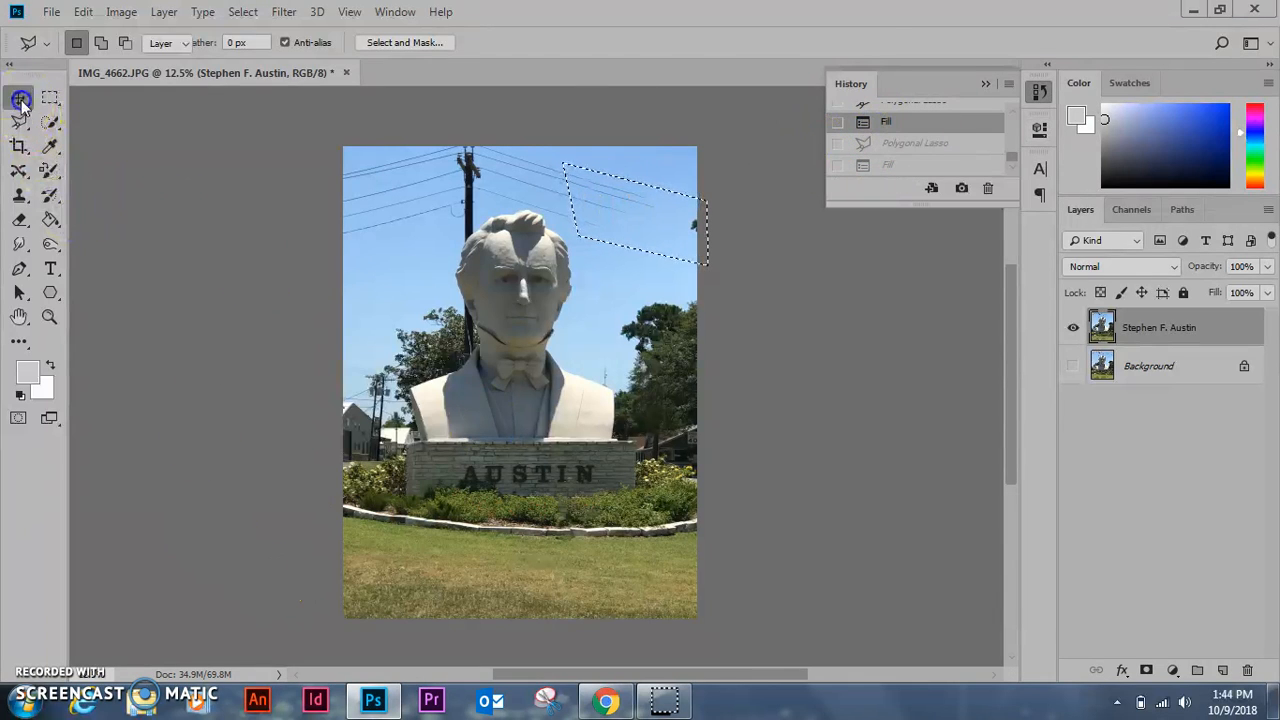
click(226, 167)
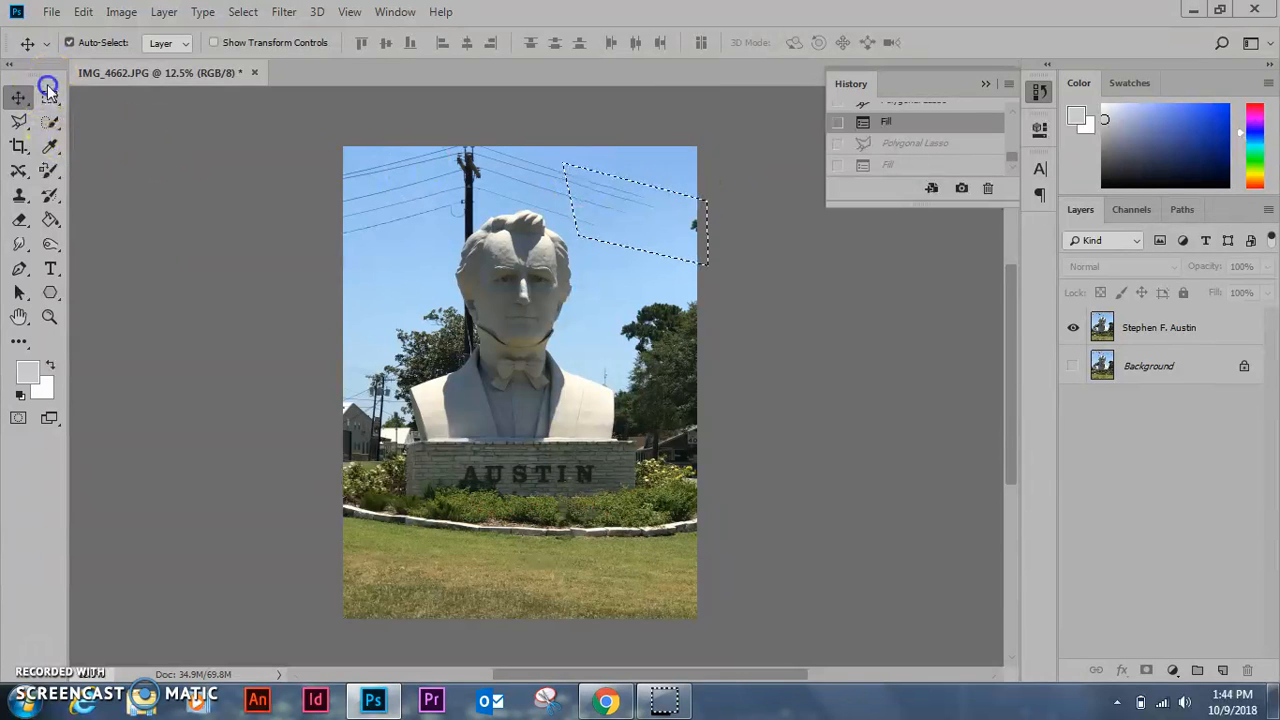
click(48, 92)
click(160, 12)
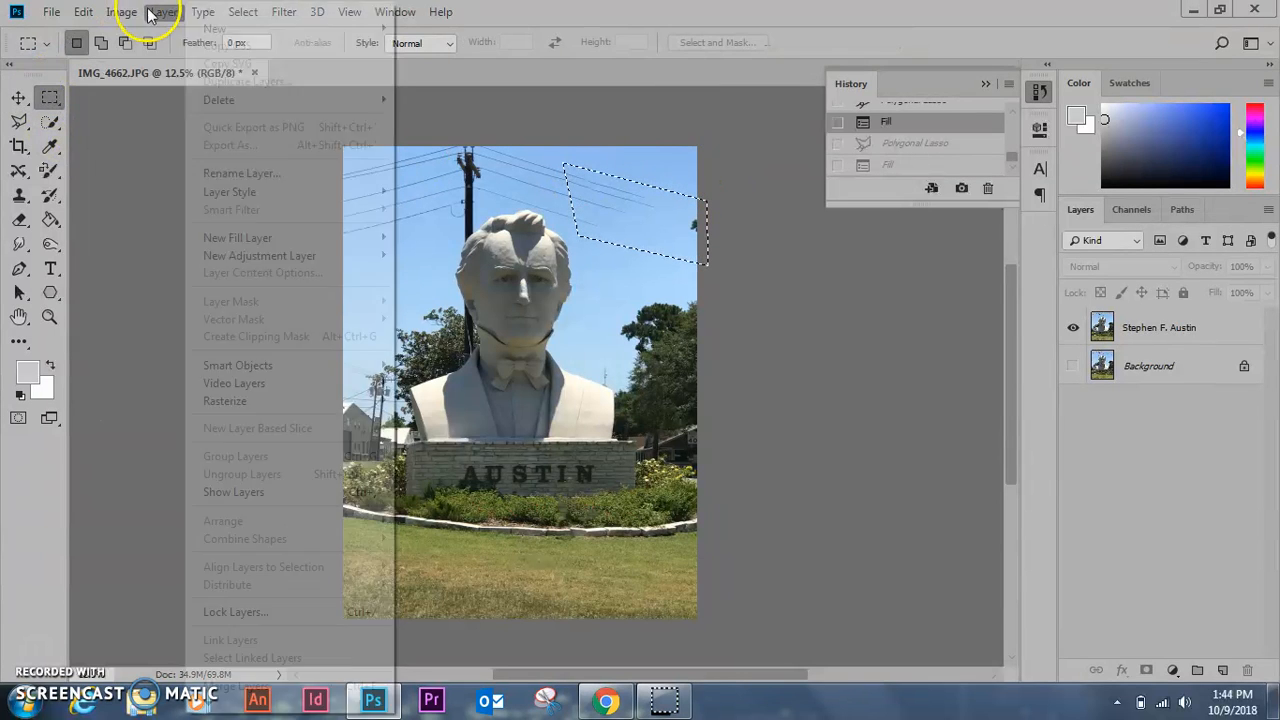
click(160, 12)
click(245, 11)
click(240, 51)
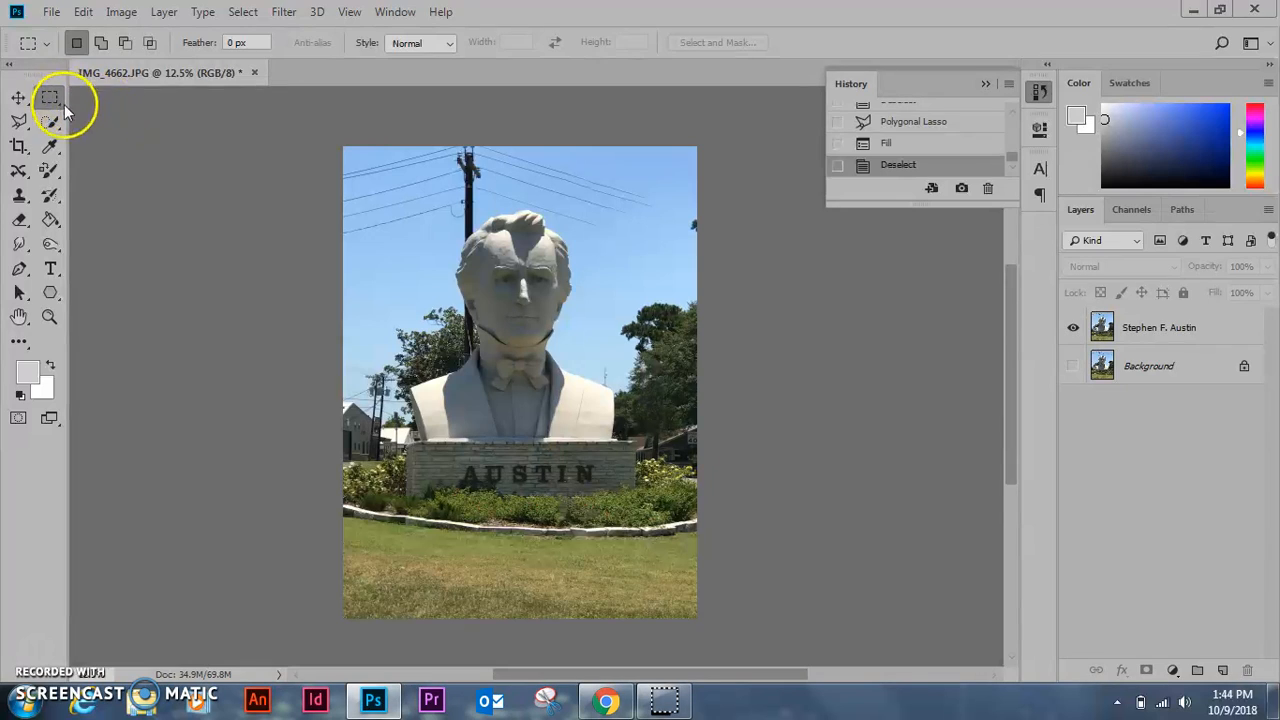
Try to fill a Rectangular Marquee selection over the power lines in the photo's upper-left sky, and deselect it.
drag(342, 143, 430, 250)
click(83, 11)
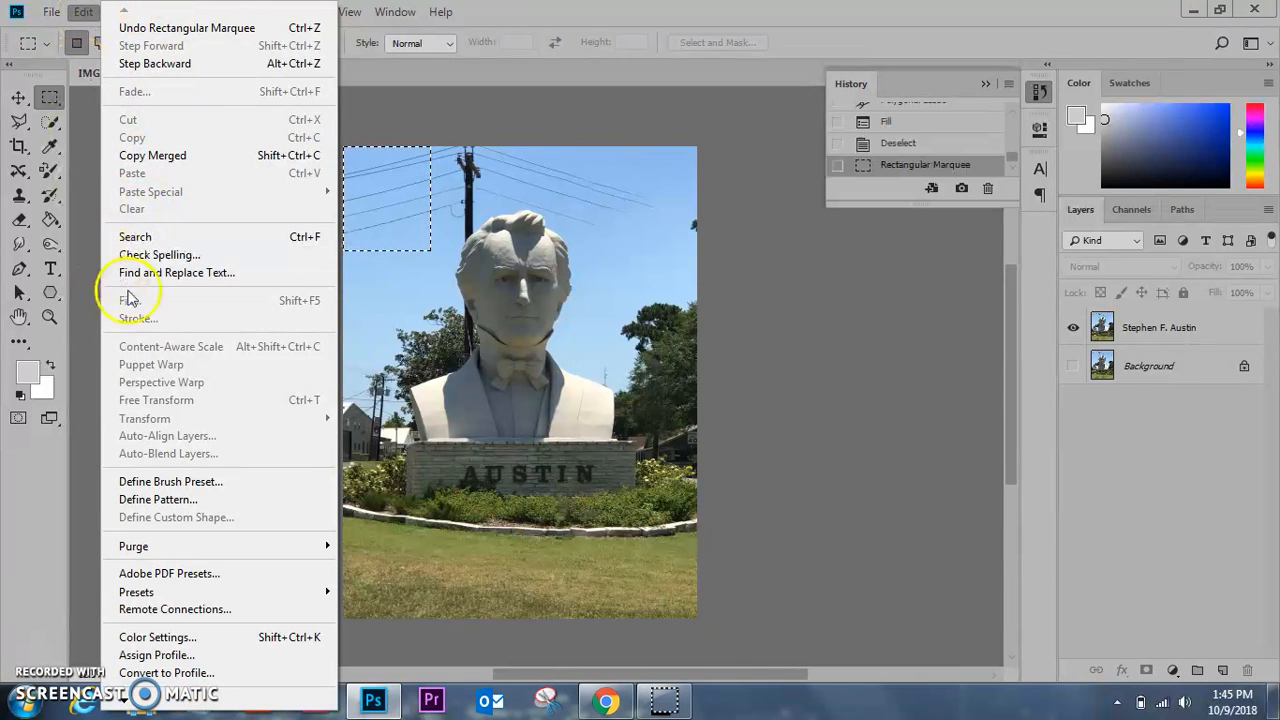
click(83, 11)
click(83, 11)
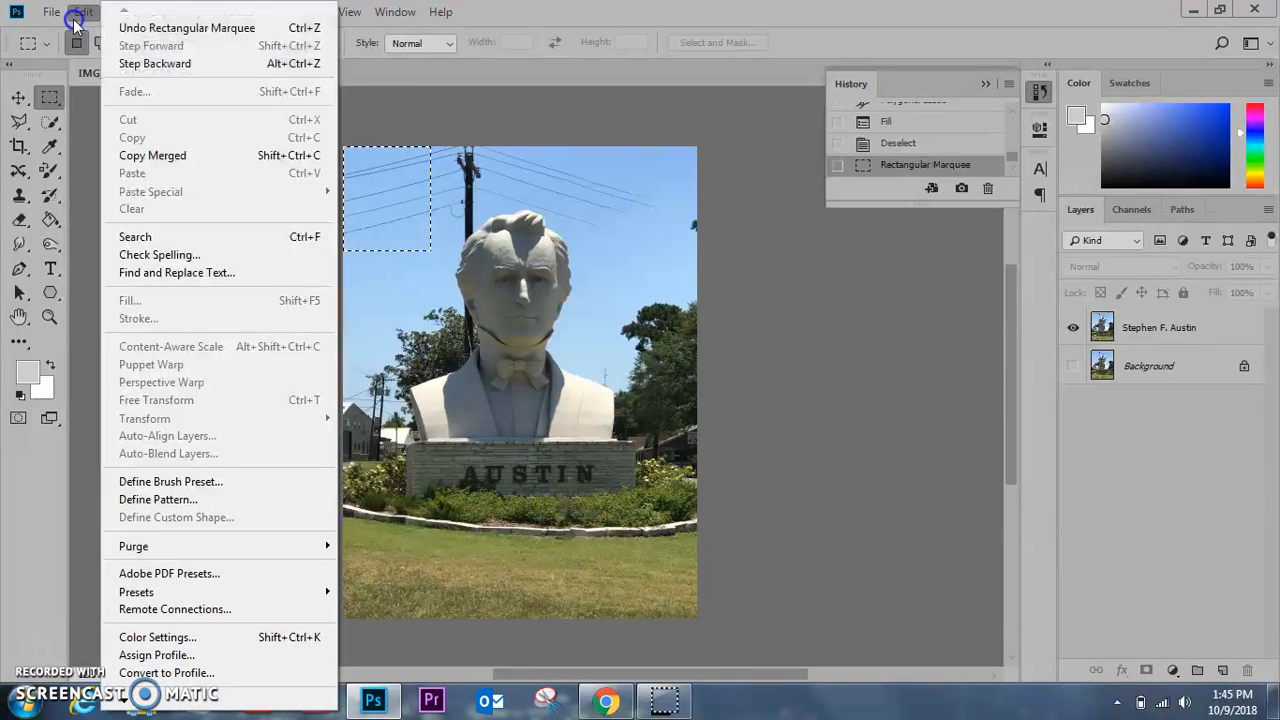
click(91, 126)
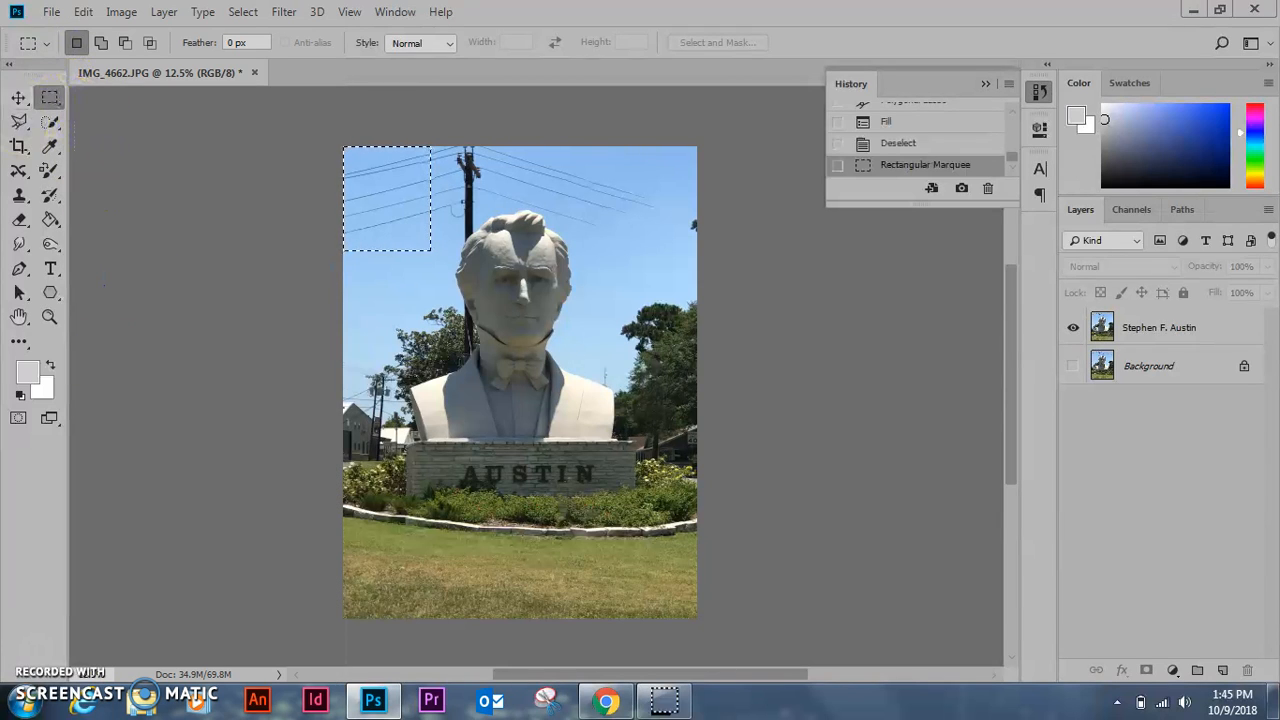
click(18, 121)
click(50, 97)
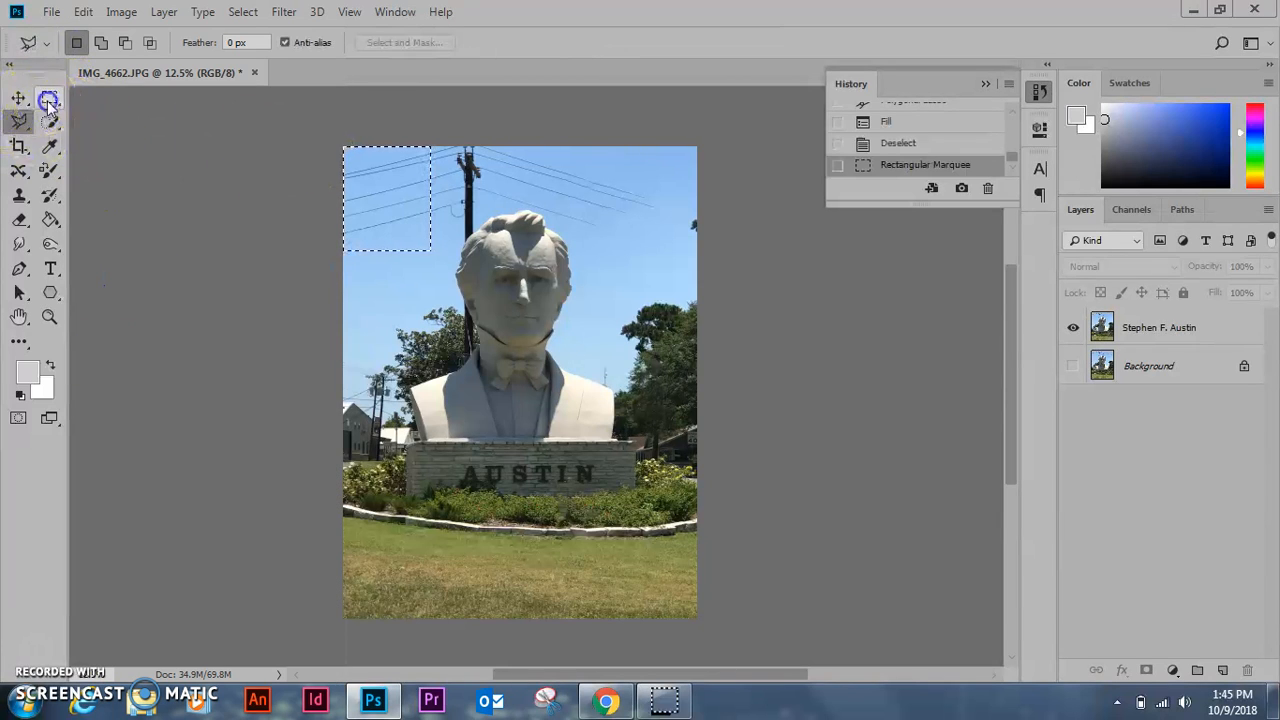
click(366, 186)
Try to lasso the upper-left power lines and fill them Content-Aware on the Stephen F. Austin layer, and return to the history state before that lasso.
right_click(18, 121)
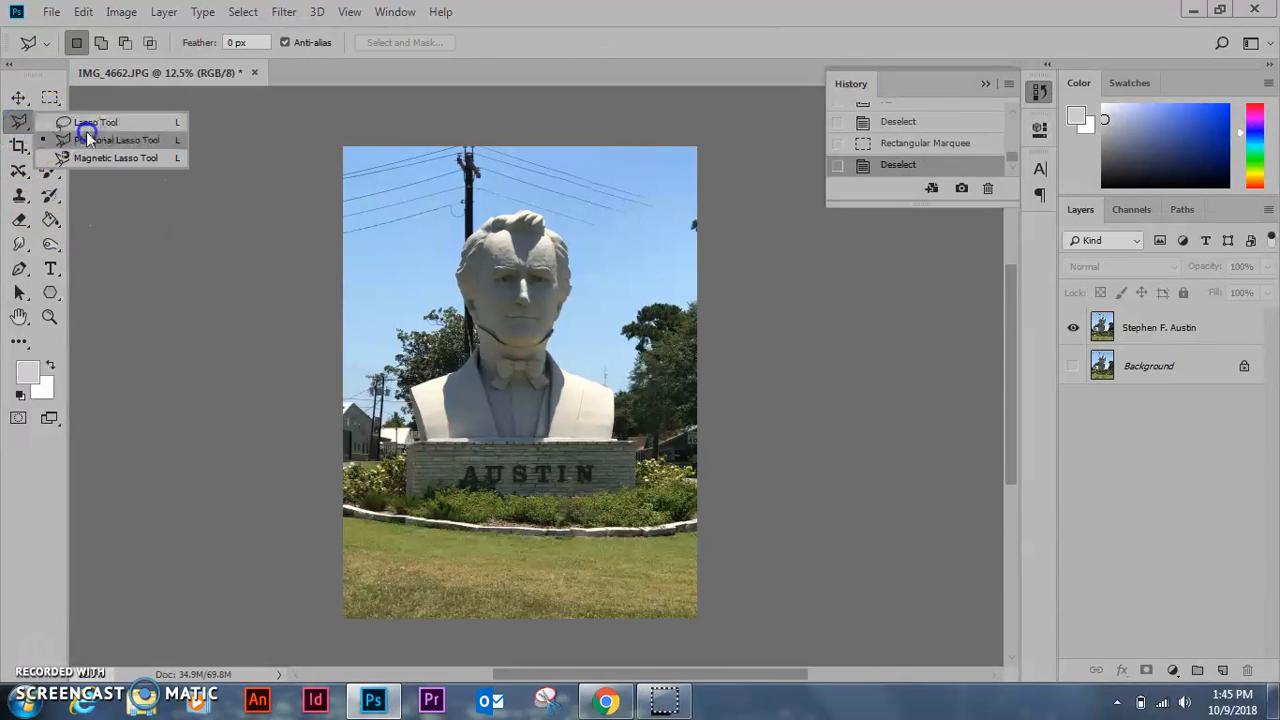
click(94, 121)
drag(338, 165, 432, 140)
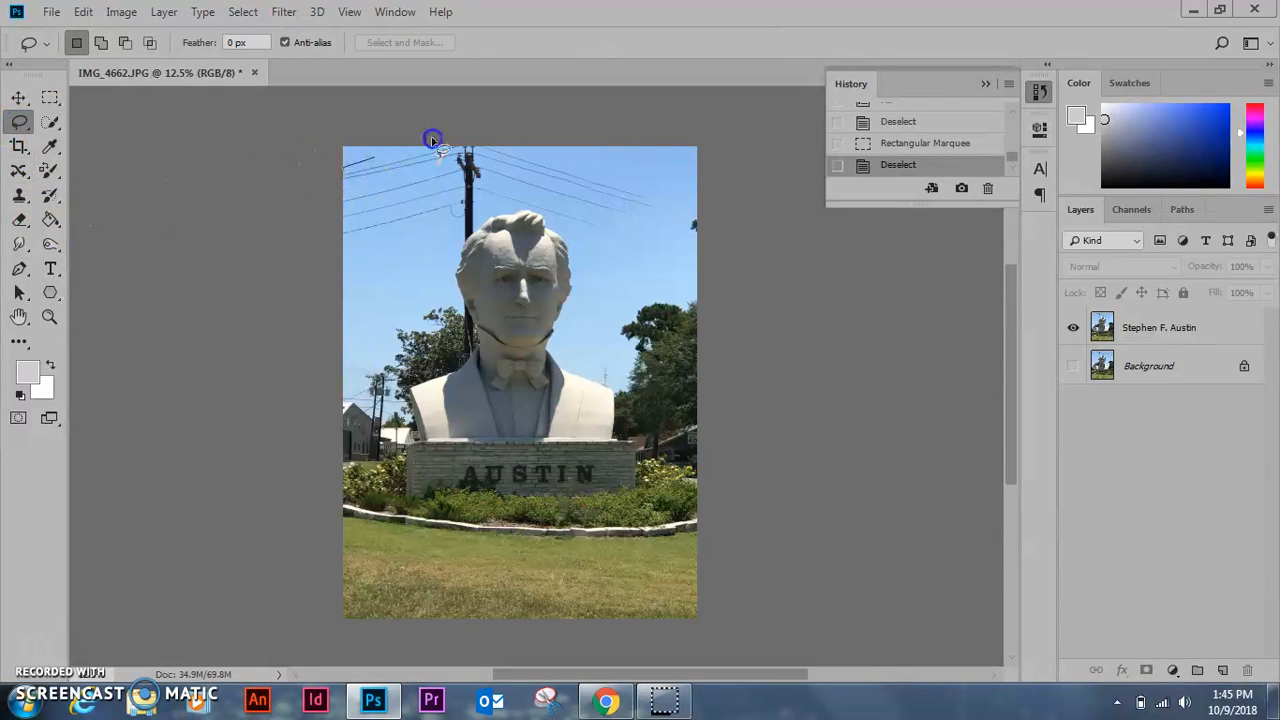
drag(341, 174, 345, 172)
click(88, 12)
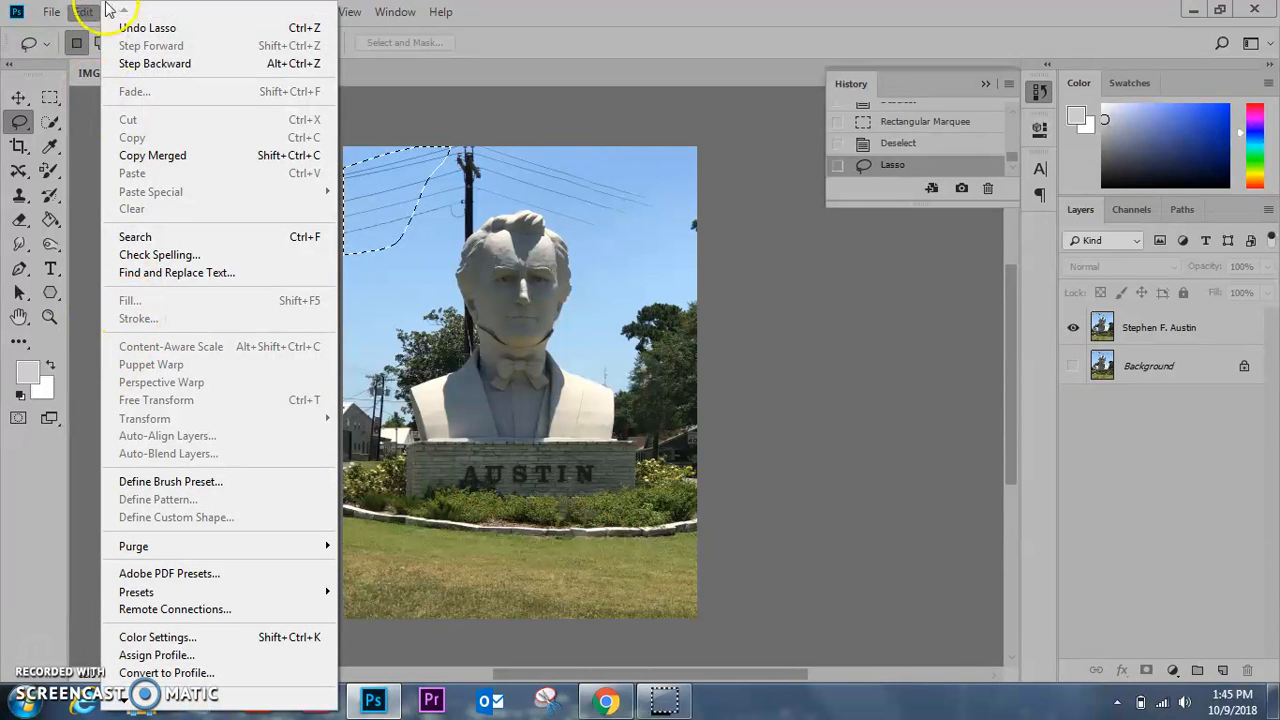
click(1123, 325)
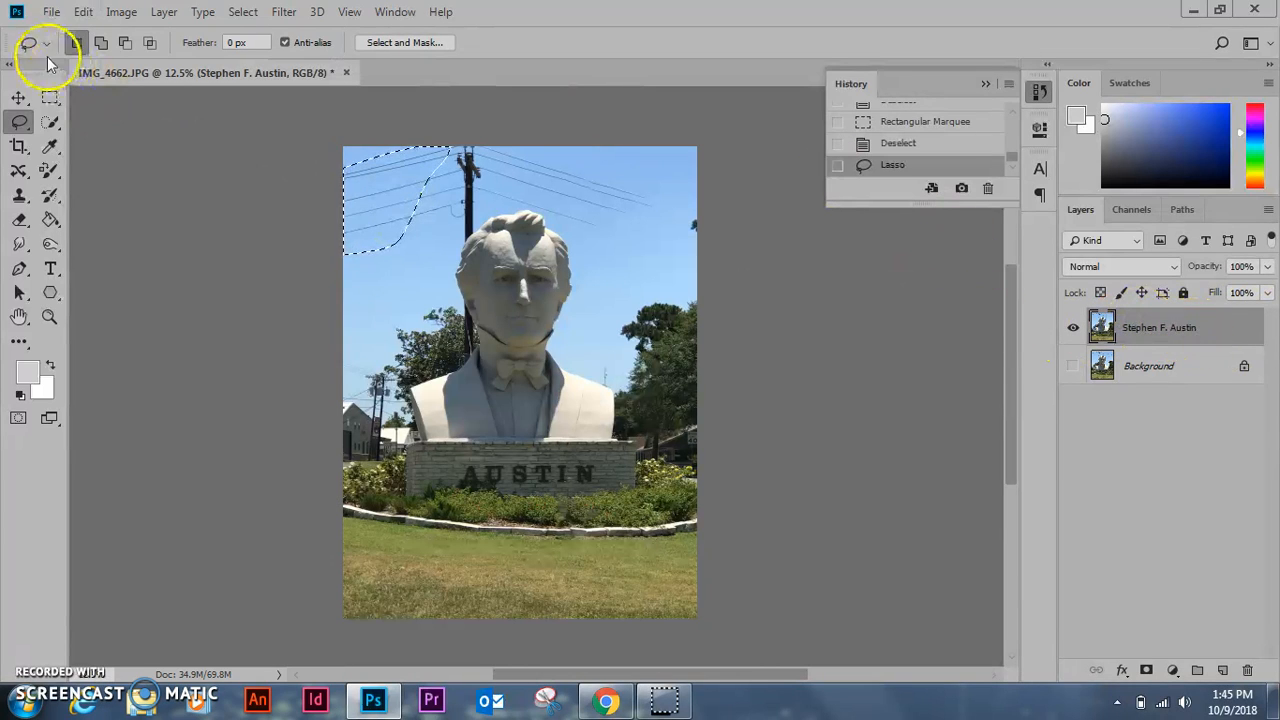
click(84, 12)
click(118, 300)
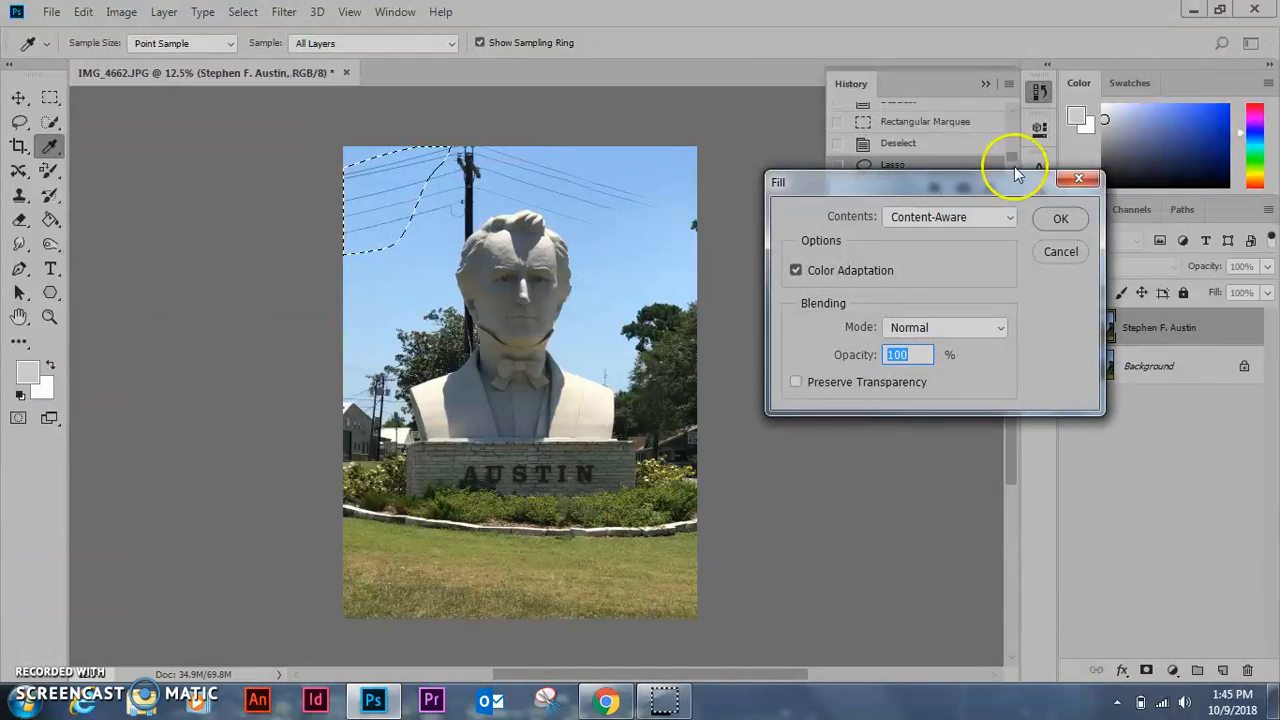
click(1068, 220)
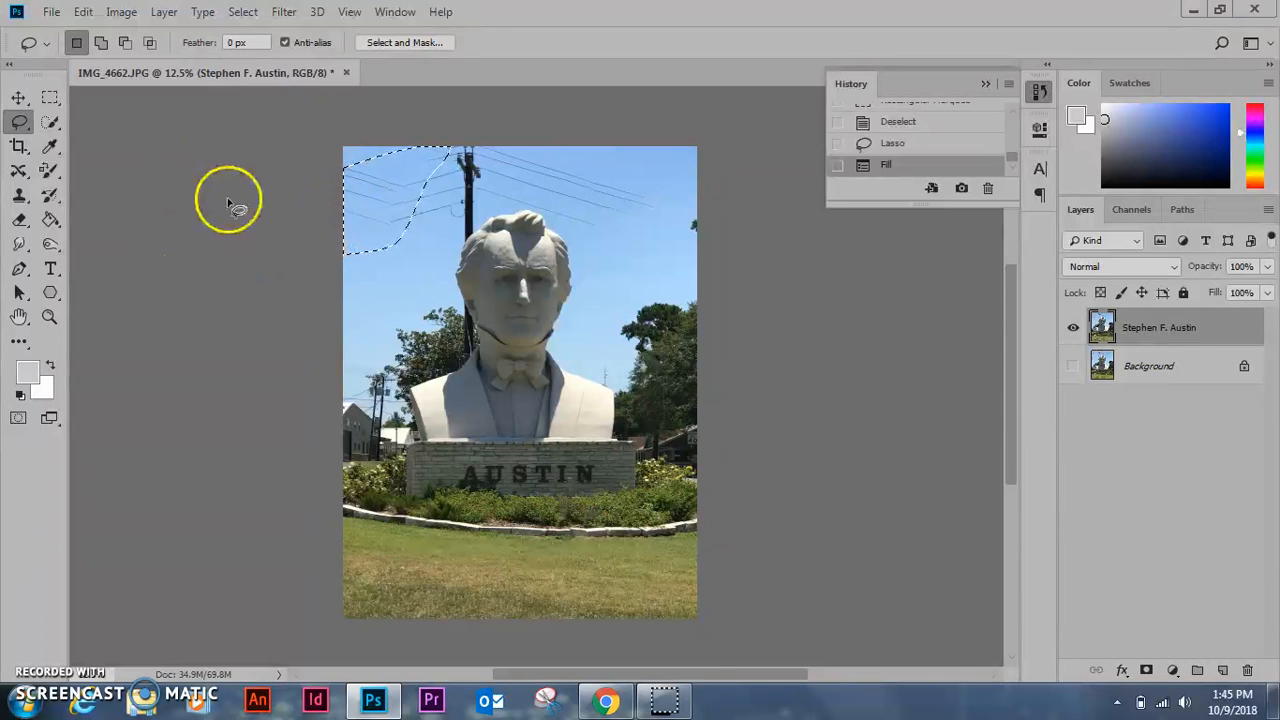
click(918, 143)
click(918, 121)
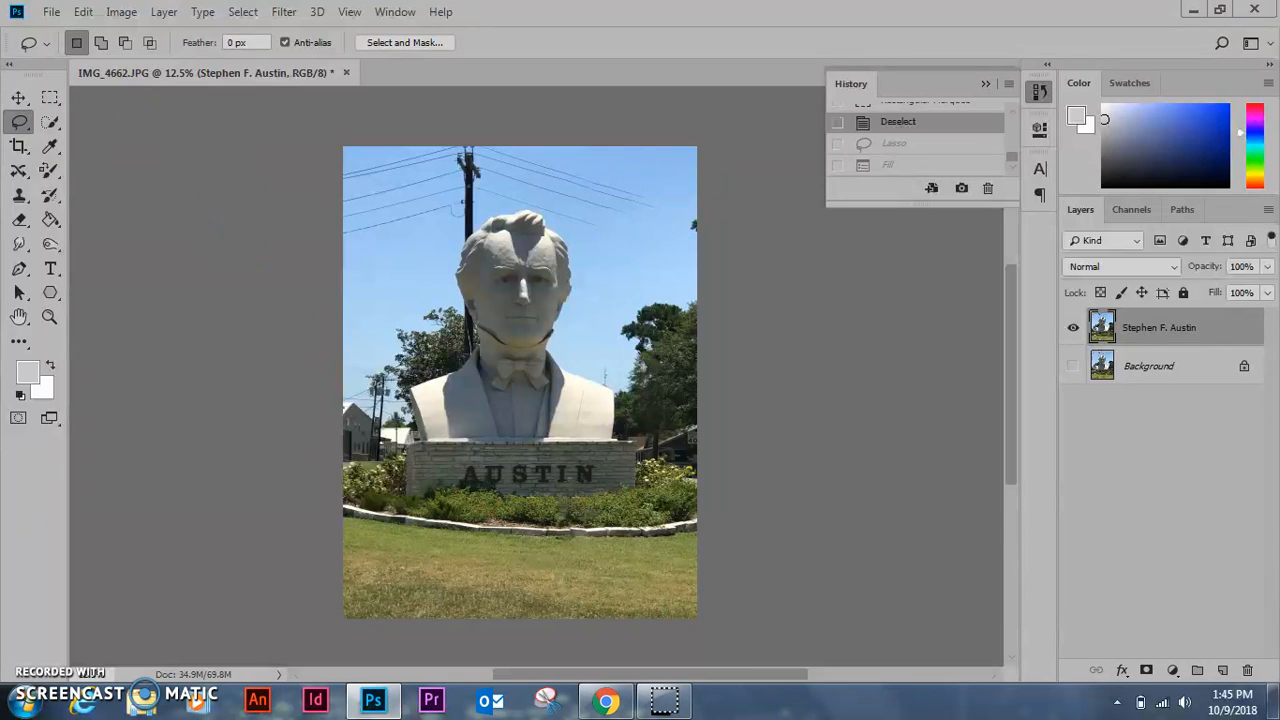
Activate the Clone Stamp tool and set its brush size to 100 px.
drag(19, 194, 130, 199)
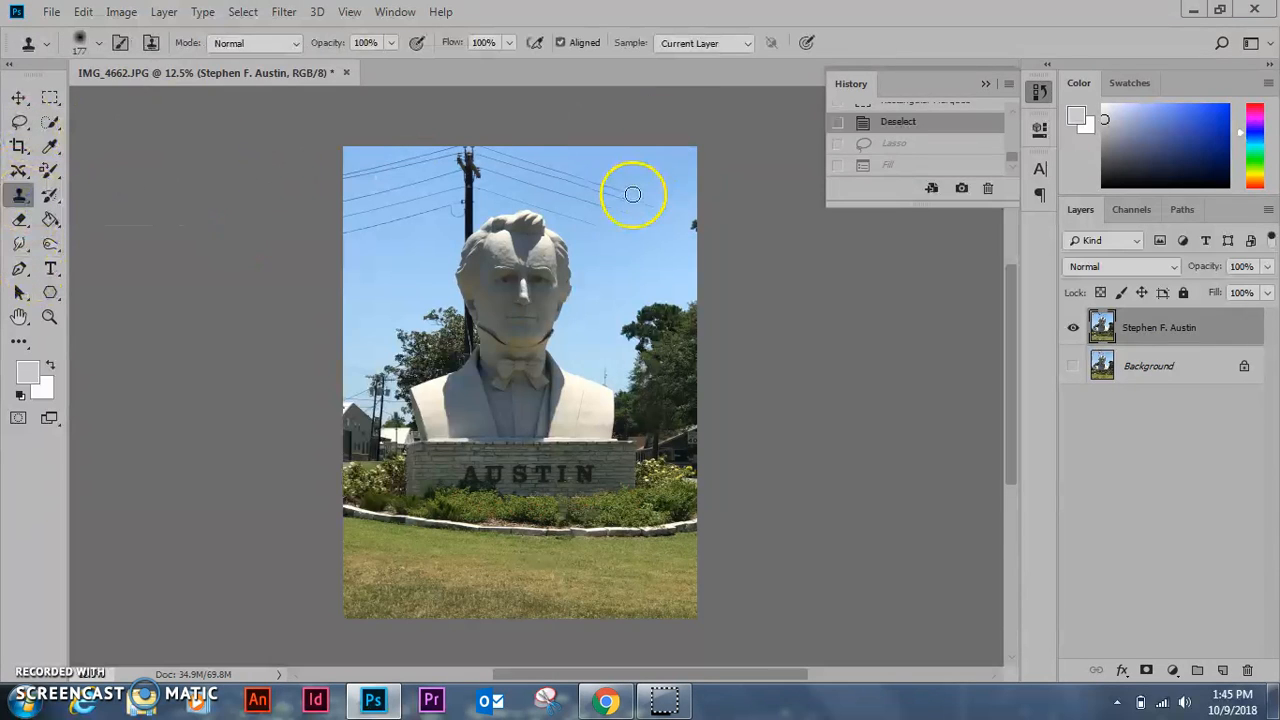
mouse_move(16, 204)
mouse_down()
mouse_move(141, 177)
mouse_move(105, 200)
mouse_up()
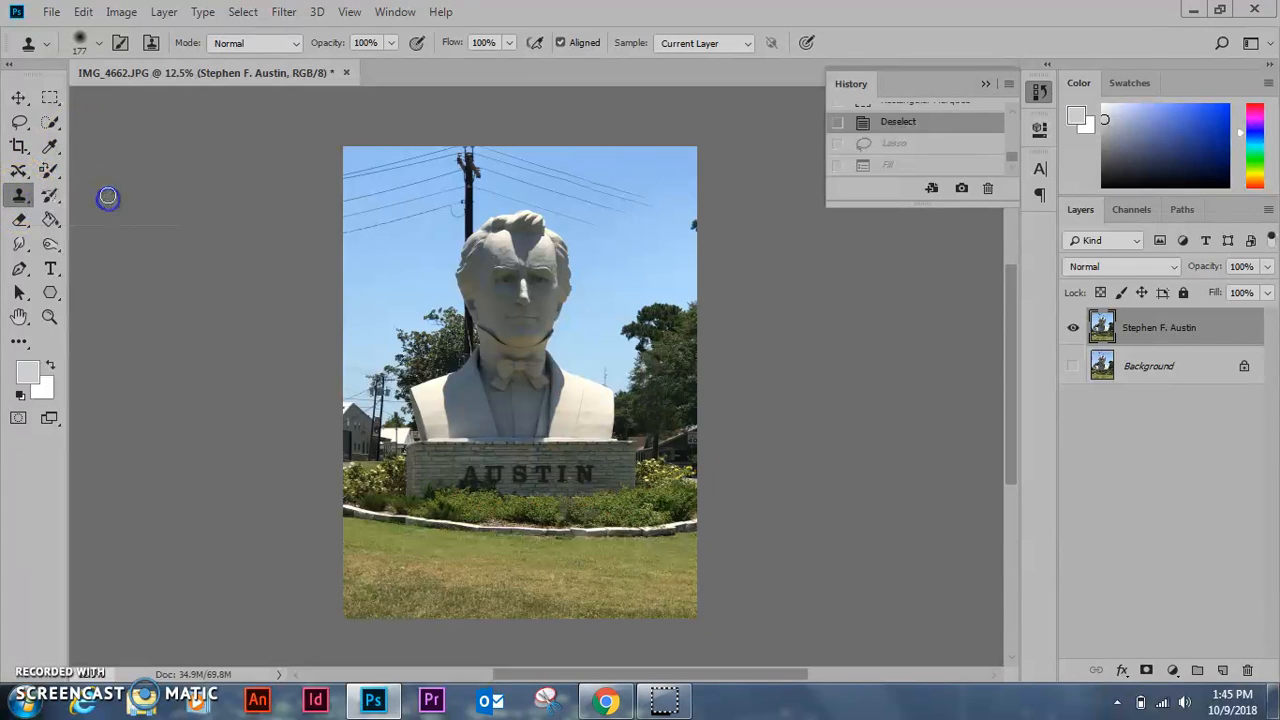
click(97, 43)
drag(187, 103, 173, 103)
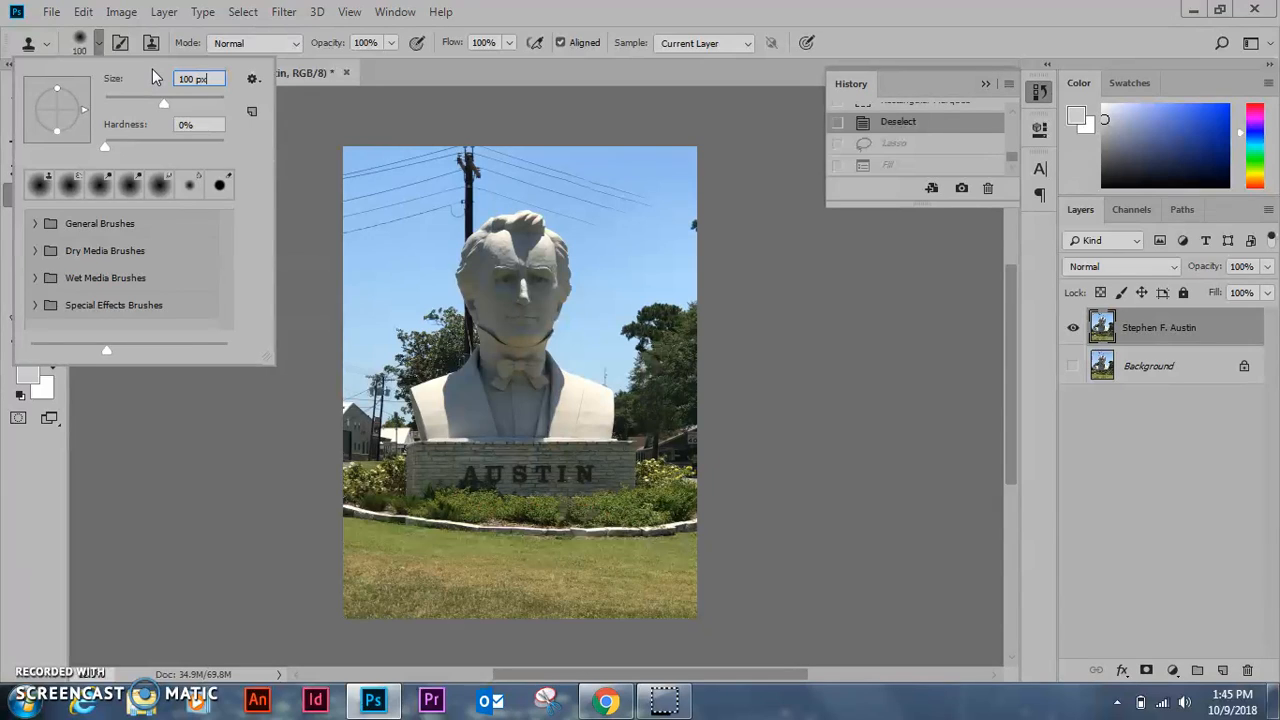
key(Return)
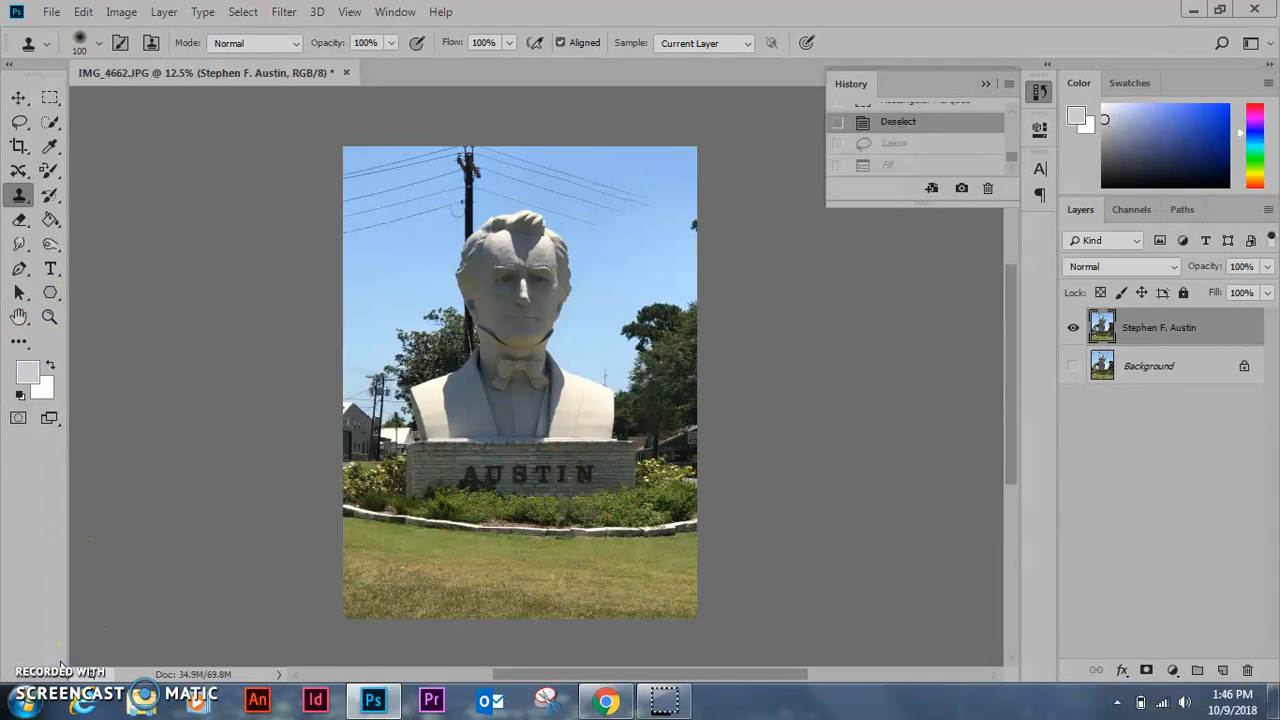
Clone clean sky over the outermost faint wire ends in the sky to the right of the statue's head.
key(ctrl+plus)
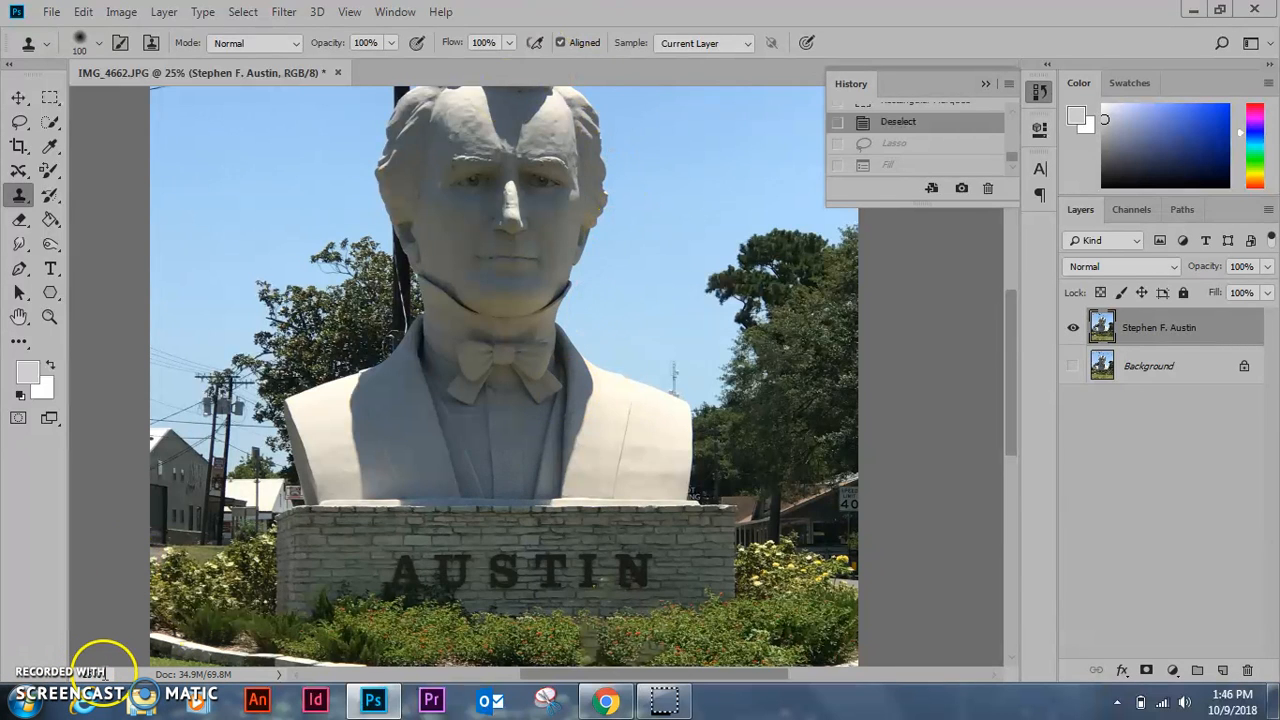
scroll(743, 349, up, 6)
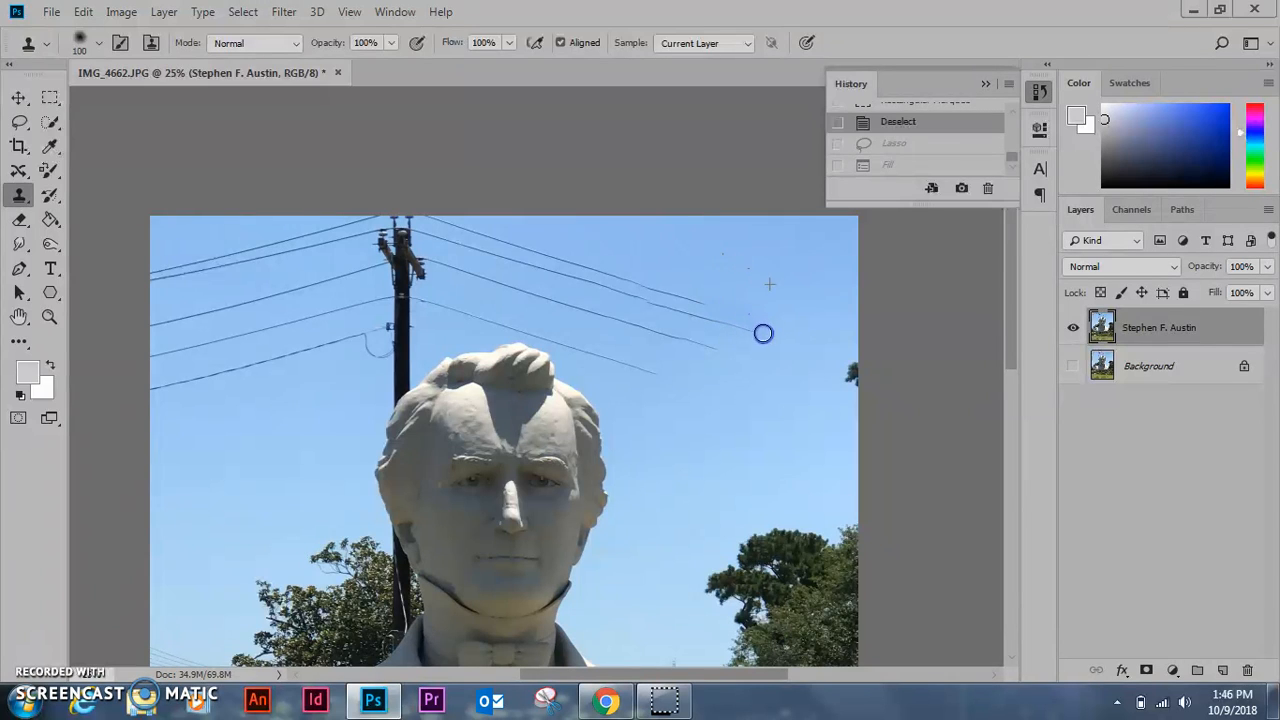
click(715, 321)
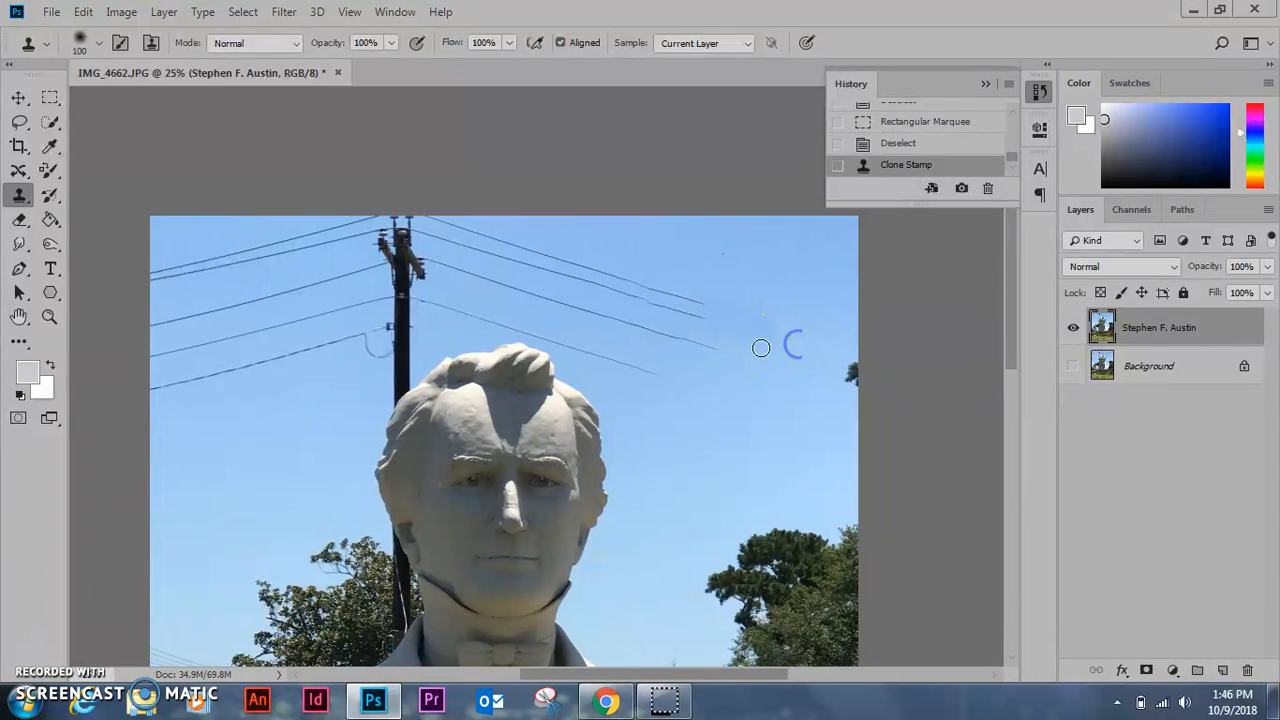
click(705, 333)
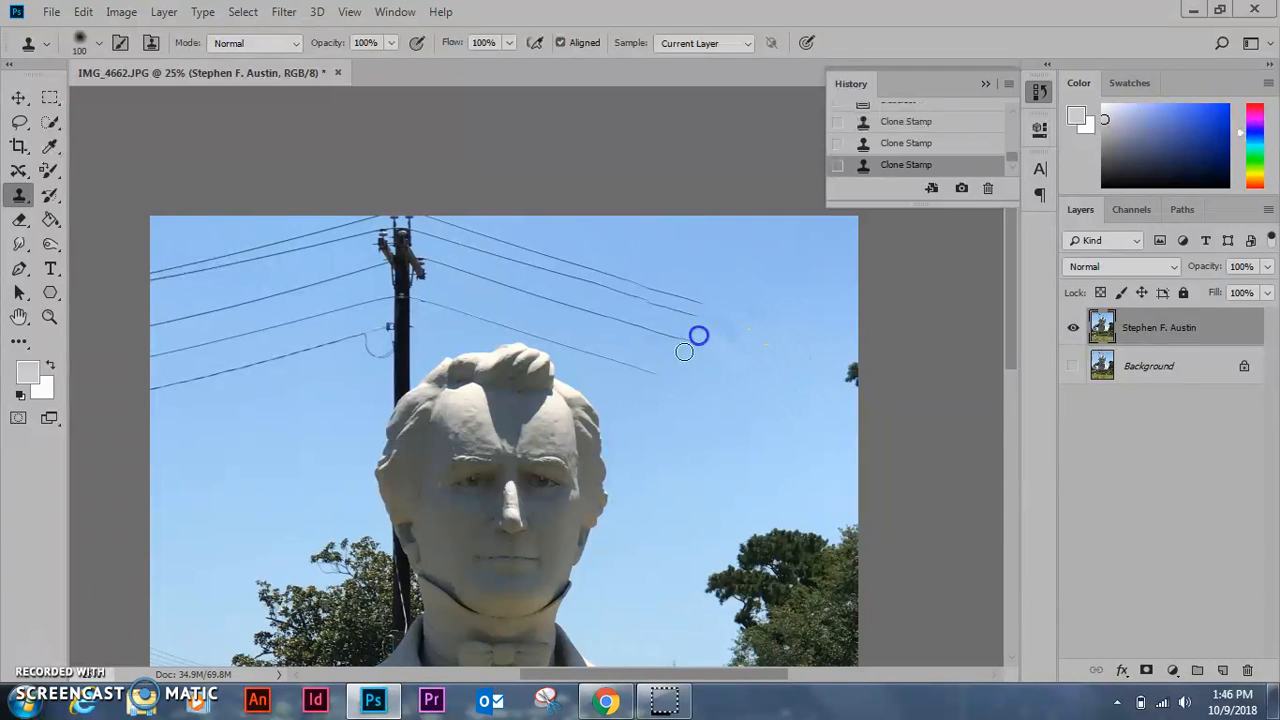
Enlarge the Clone Stamp brush to 171 px and clone sky over the outer half of the wires to the right of the head.
click(97, 45)
drag(184, 105, 186, 104)
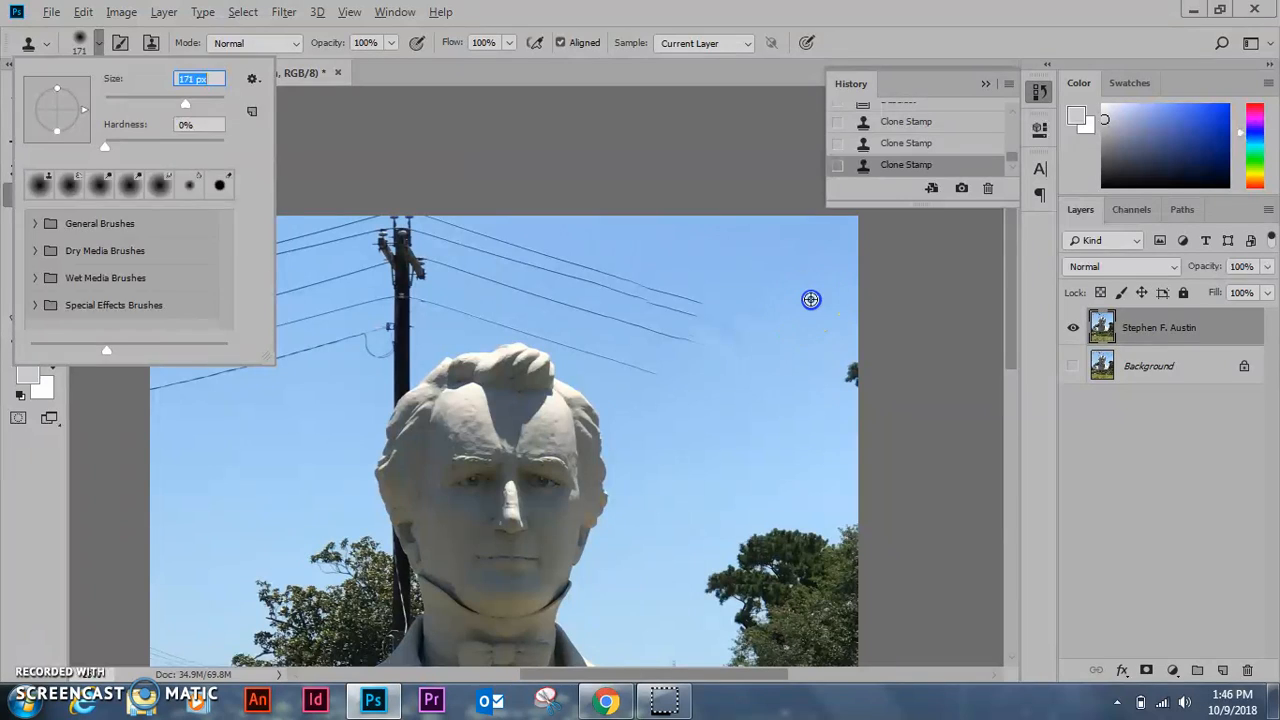
click(811, 299)
mouse_move(763, 377)
mouse_down()
mouse_move(700, 286)
mouse_move(665, 342)
mouse_move(669, 306)
mouse_move(700, 305)
mouse_move(671, 351)
mouse_move(703, 291)
mouse_move(669, 326)
mouse_up()
drag(640, 369, 618, 360)
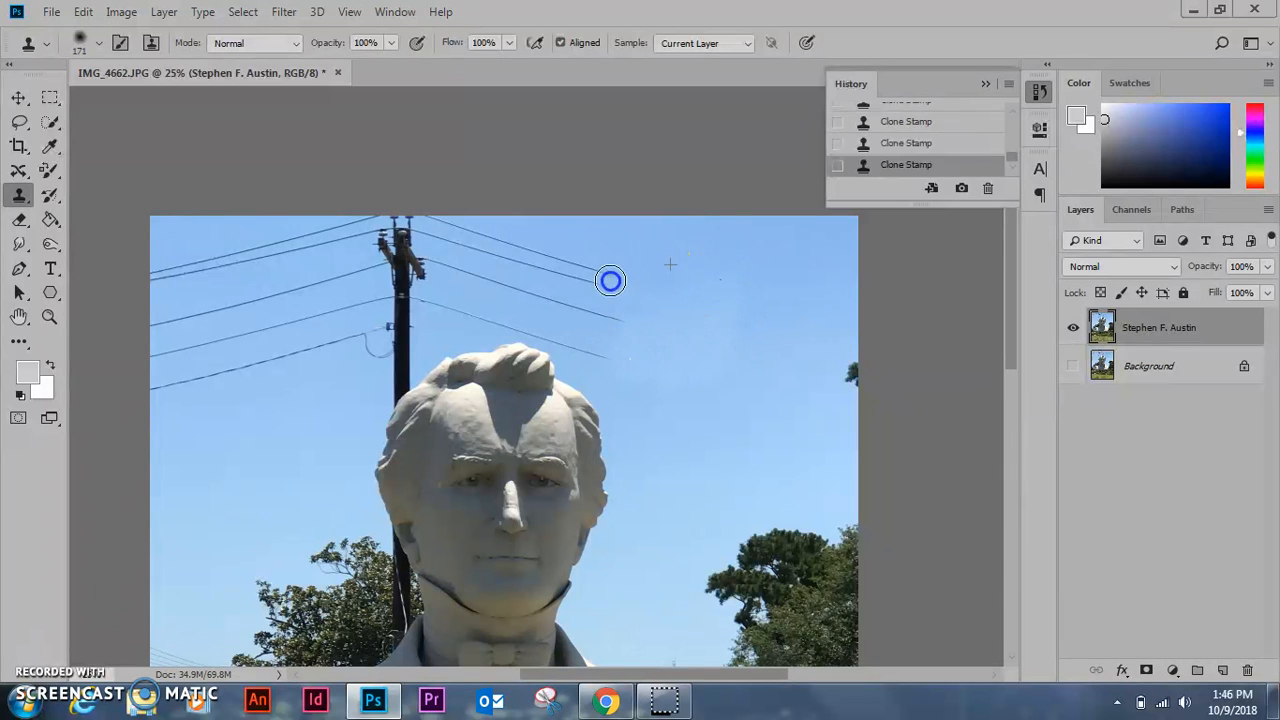
mouse_move(610, 285)
mouse_down()
mouse_move(574, 263)
mouse_move(543, 265)
mouse_up()
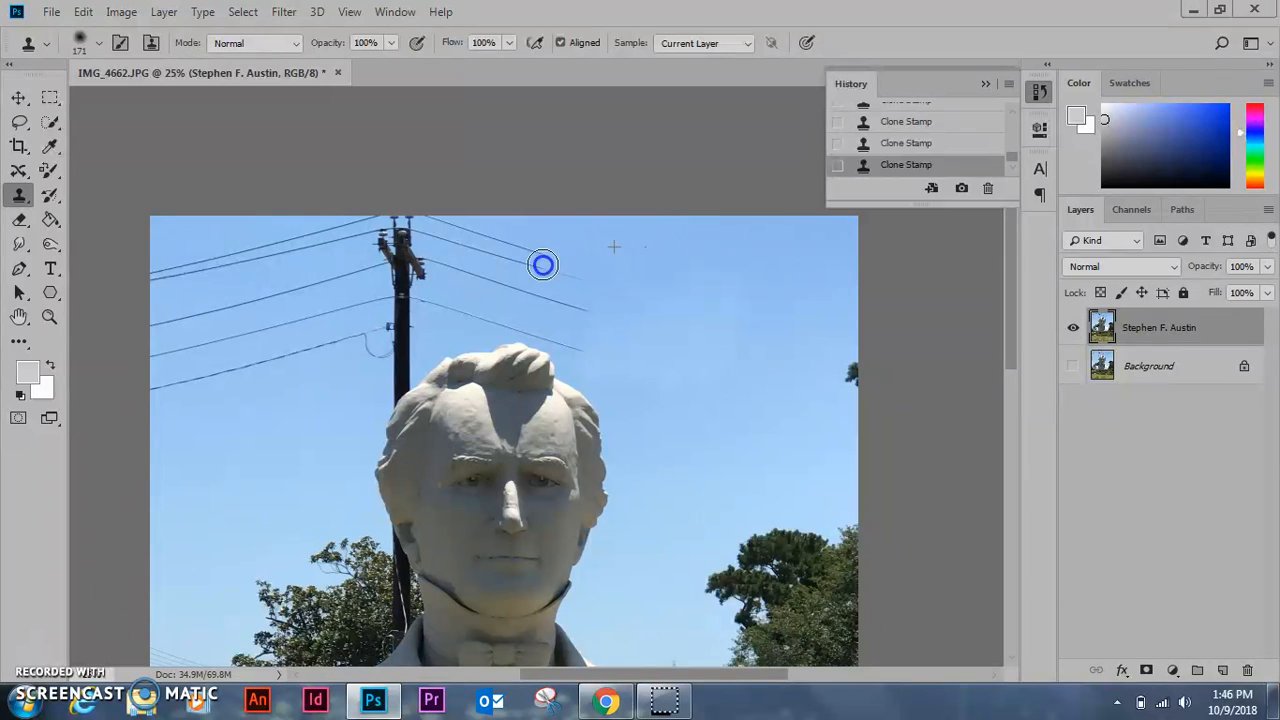
Resample clean sky and clone over the remaining wires right of the utility pole and the pole's top above the head.
alt+click(722, 301)
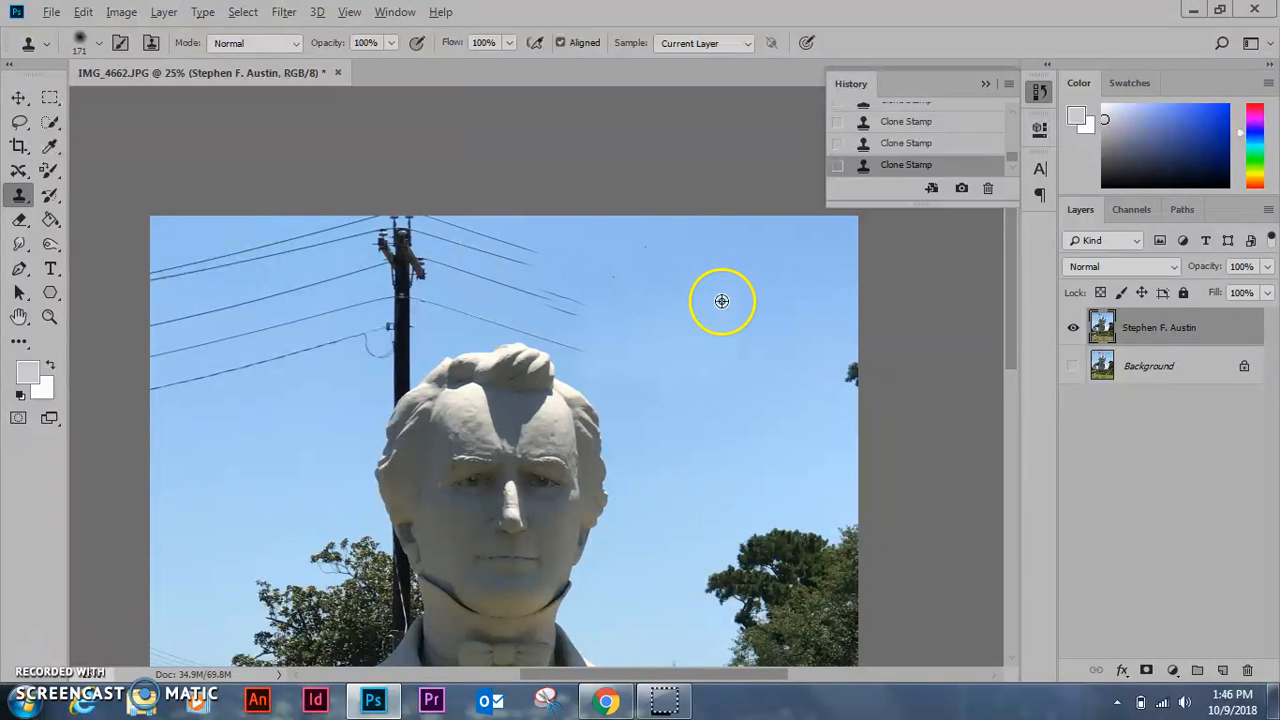
mouse_move(636, 302)
mouse_down()
mouse_move(551, 293)
mouse_move(584, 345)
mouse_move(526, 314)
mouse_up()
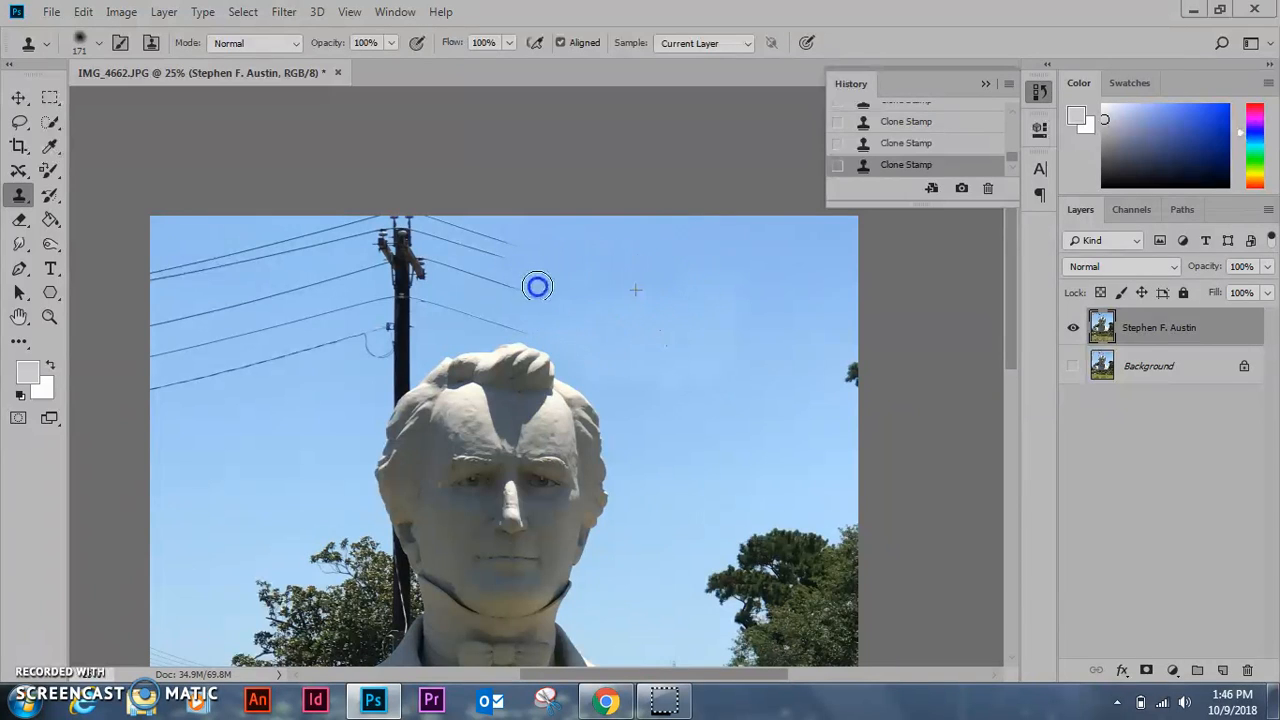
drag(501, 320, 469, 314)
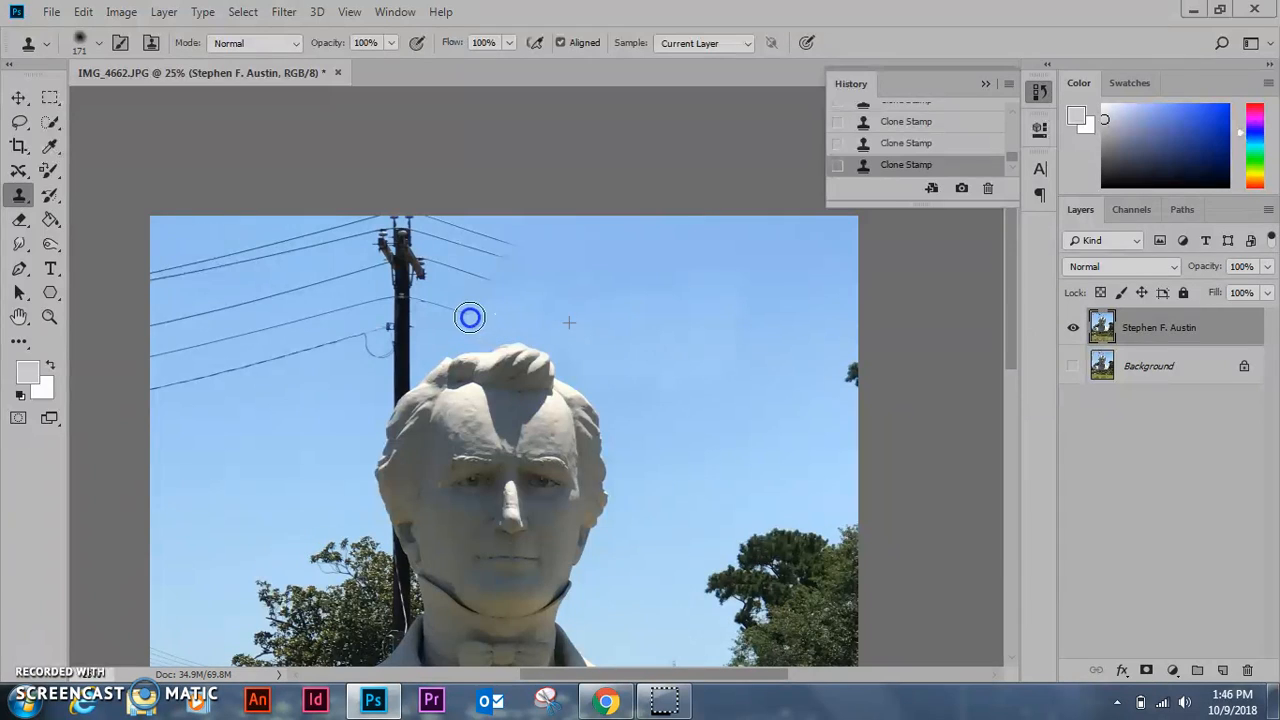
alt+click(678, 295)
mouse_move(563, 263)
mouse_down()
mouse_move(507, 249)
mouse_move(491, 265)
mouse_move(479, 230)
mouse_move(442, 251)
mouse_move(450, 293)
mouse_move(486, 266)
mouse_move(689, 266)
mouse_move(469, 247)
mouse_move(399, 225)
mouse_move(458, 231)
mouse_move(384, 243)
mouse_move(414, 246)
mouse_move(420, 270)
mouse_move(388, 315)
mouse_move(431, 255)
mouse_move(428, 267)
mouse_move(465, 288)
mouse_up()
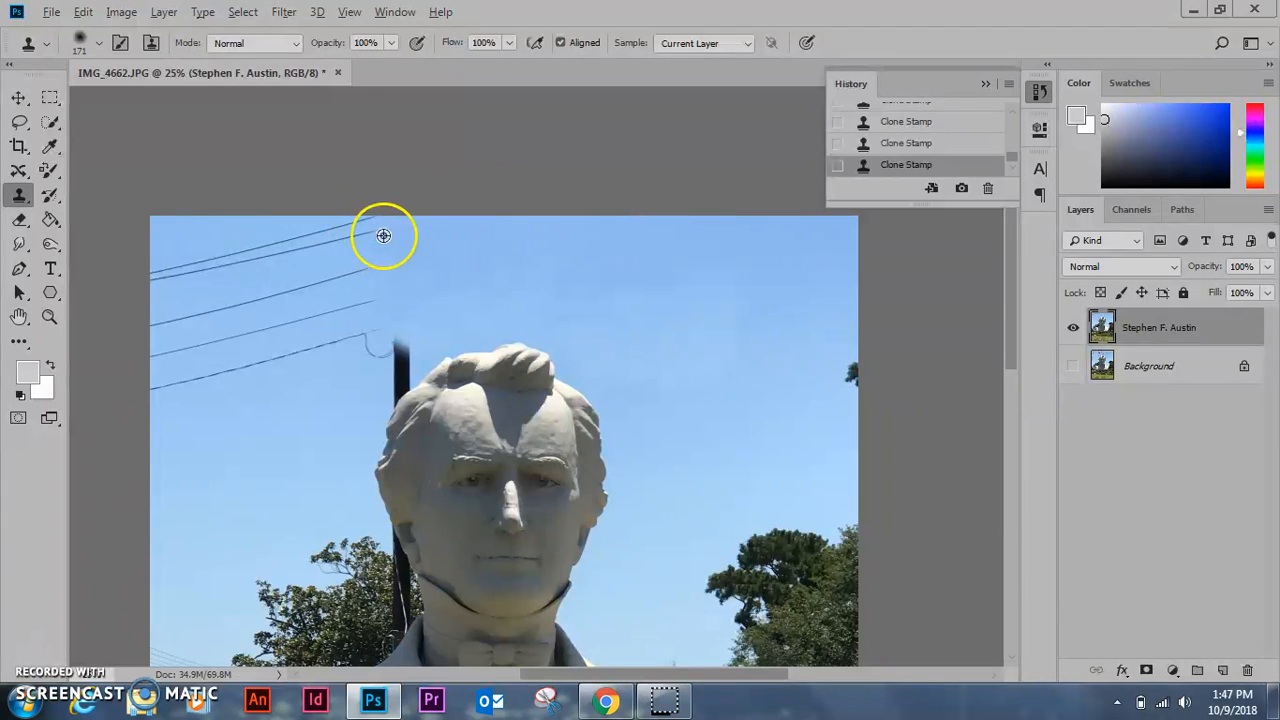
Clone sampled sky over the wires left of the removed pole top, working outward toward the photo's left edge.
click(517, 258)
mouse_move(402, 226)
mouse_down()
mouse_move(392, 267)
mouse_move(380, 239)
mouse_up()
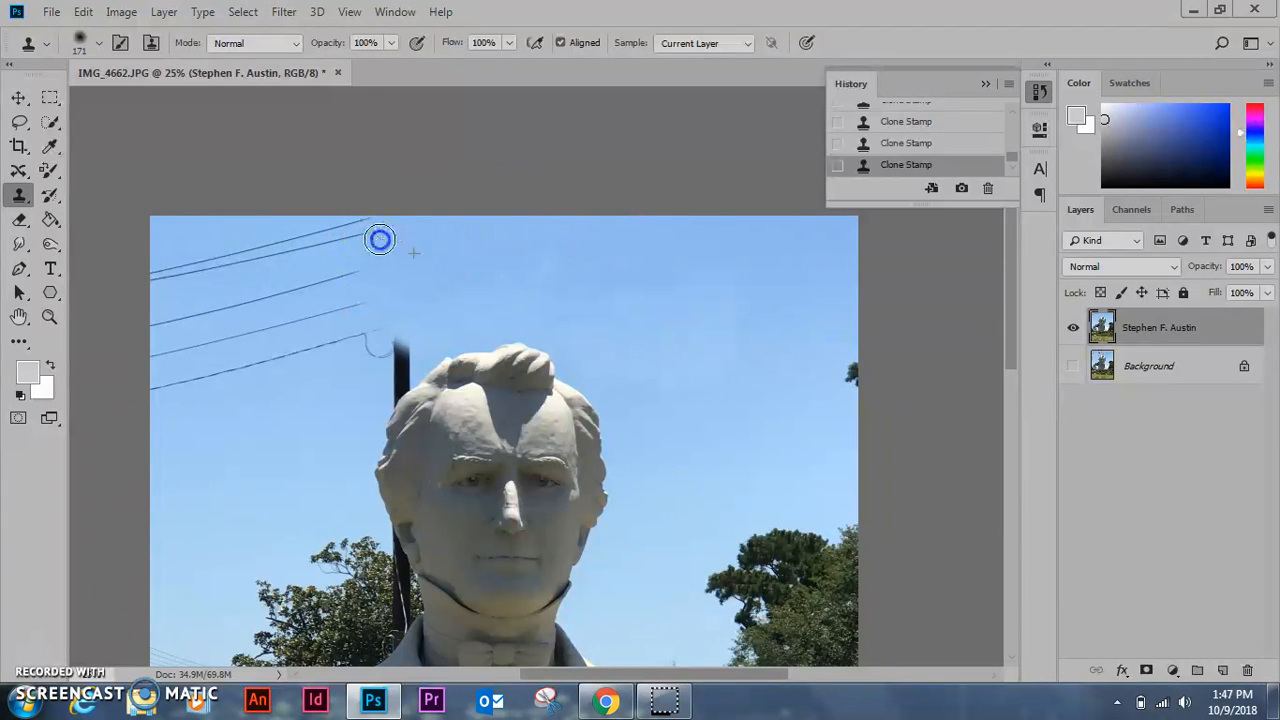
click(544, 253)
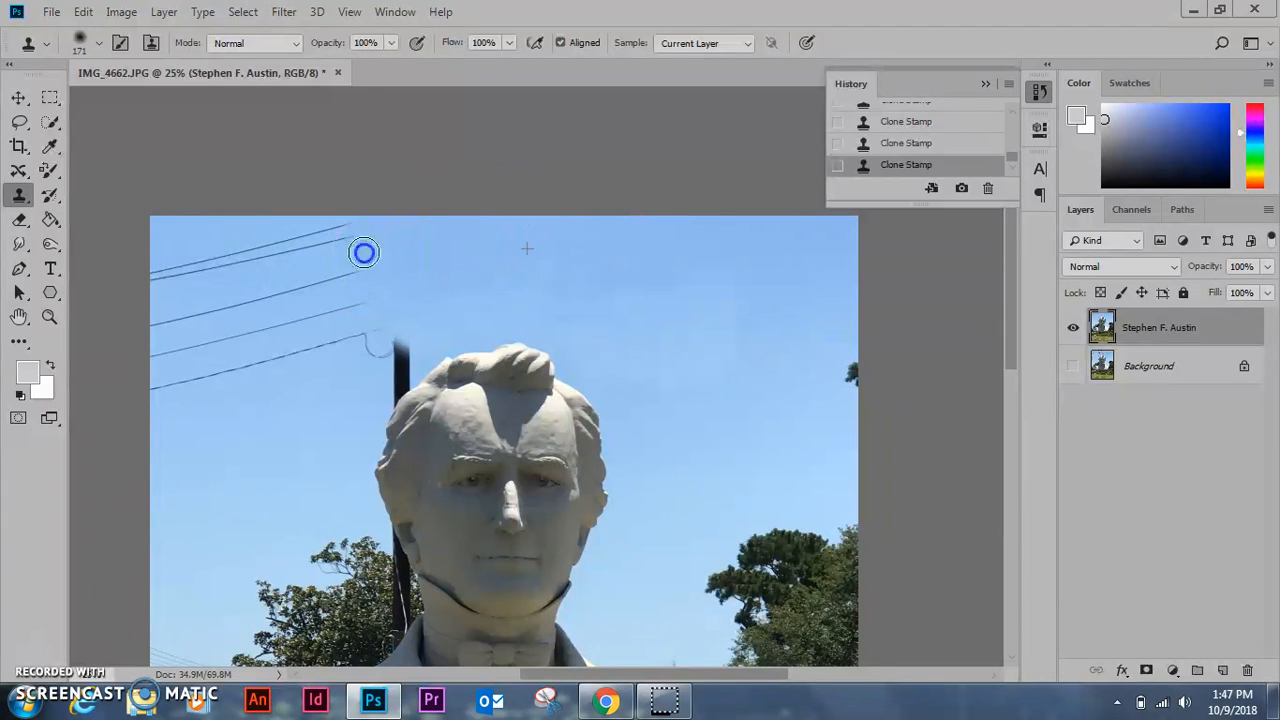
drag(361, 230, 334, 243)
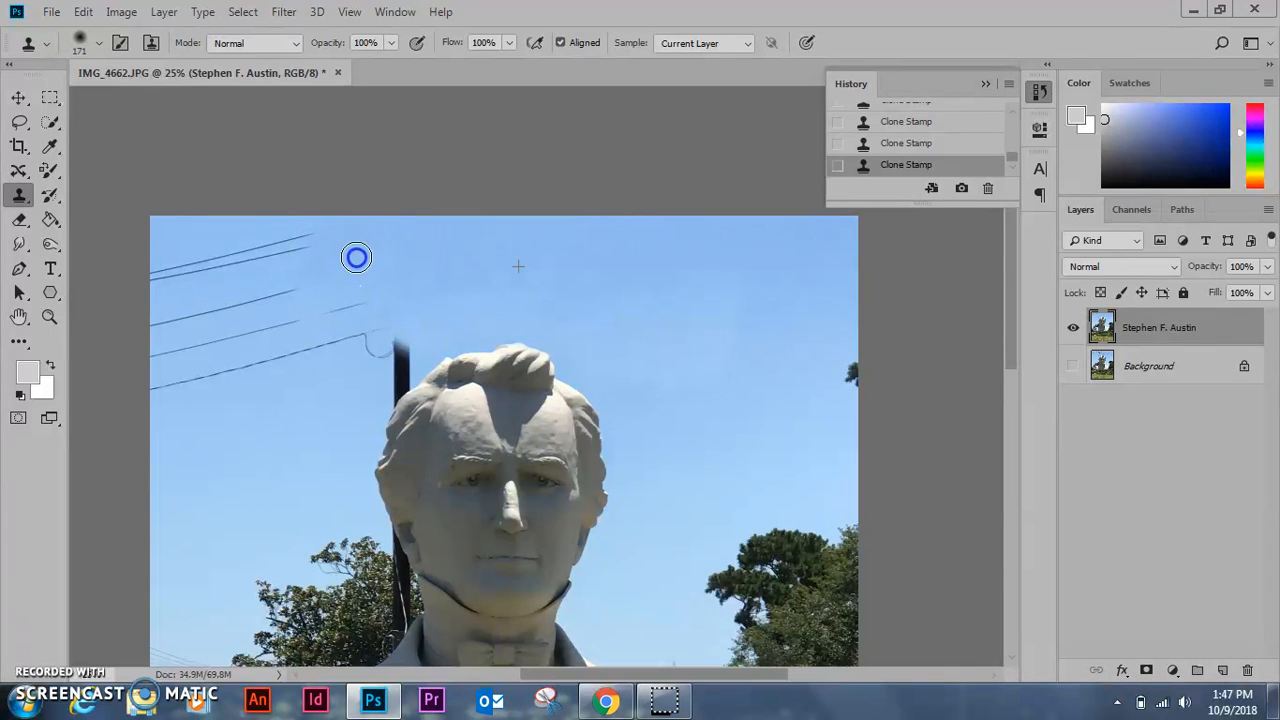
drag(216, 265, 316, 232)
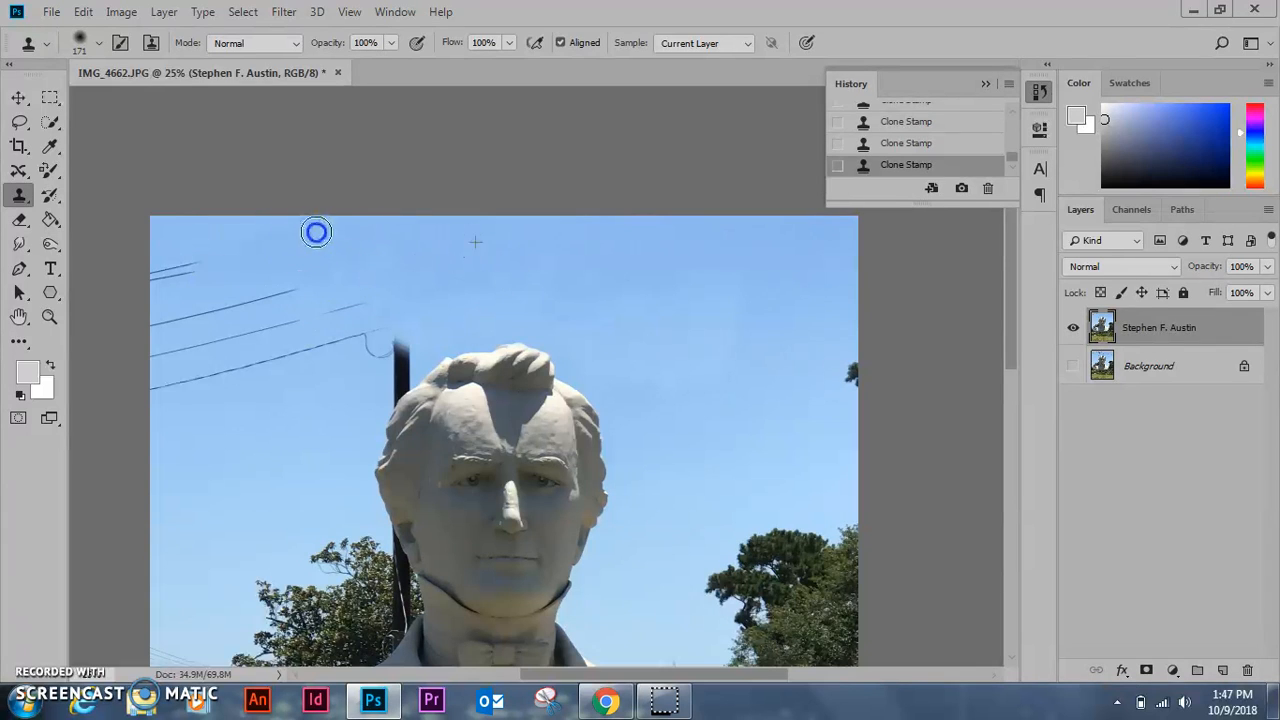
mouse_move(372, 325)
mouse_down()
mouse_move(382, 276)
mouse_move(341, 332)
mouse_move(324, 263)
mouse_move(289, 312)
mouse_up()
Try to clone sky over the wire ends near the photo's left edge, and undo that last stroke.
alt+click(453, 228)
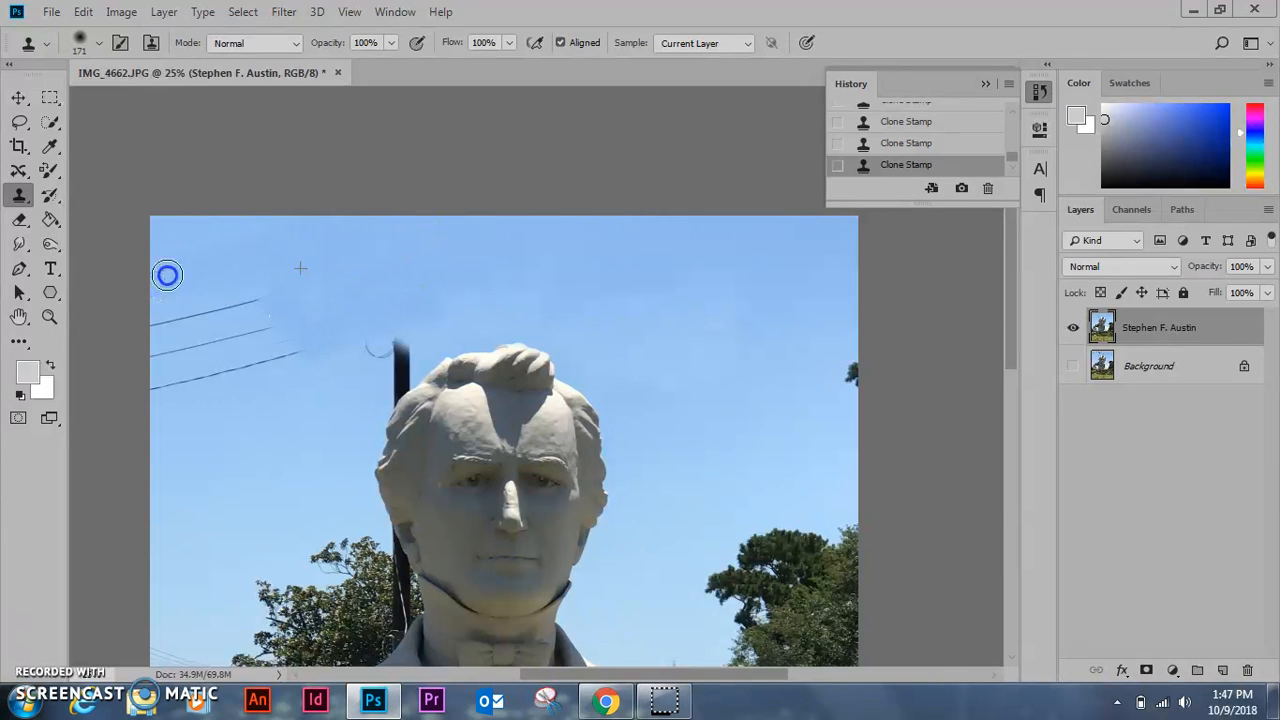
mouse_move(264, 279)
mouse_down()
mouse_move(243, 347)
mouse_move(320, 289)
mouse_move(307, 329)
mouse_up()
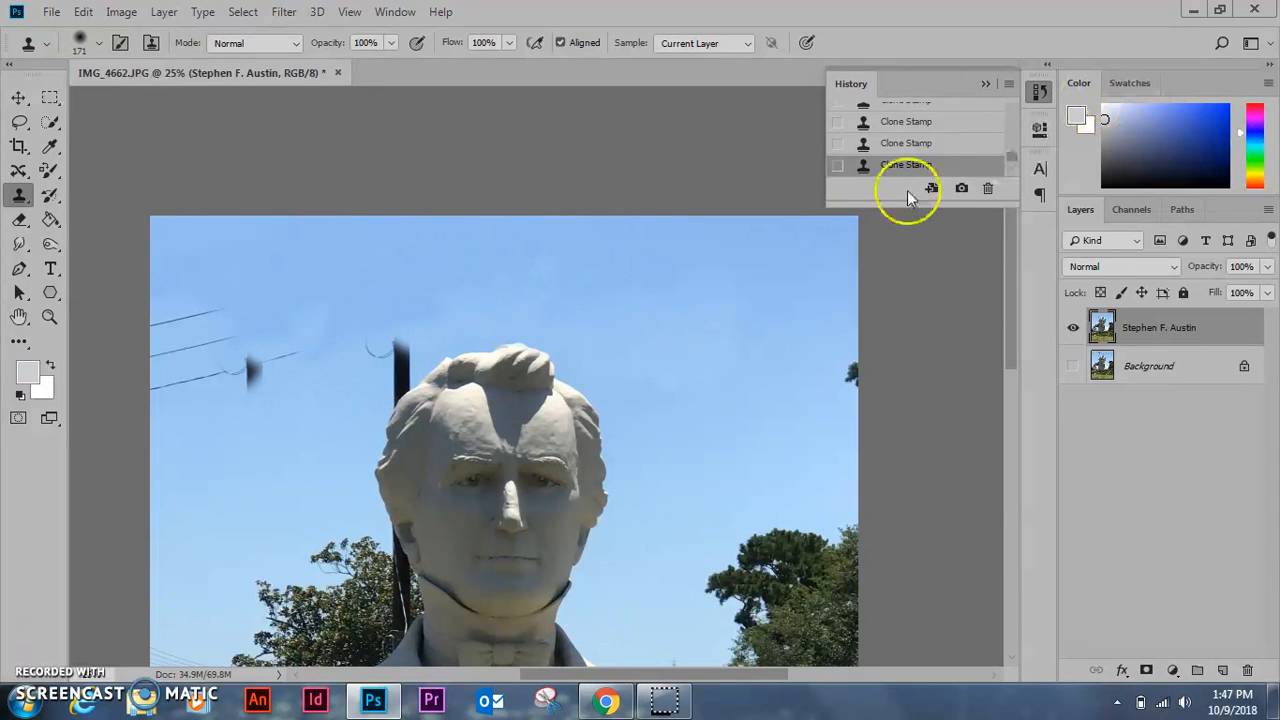
click(899, 145)
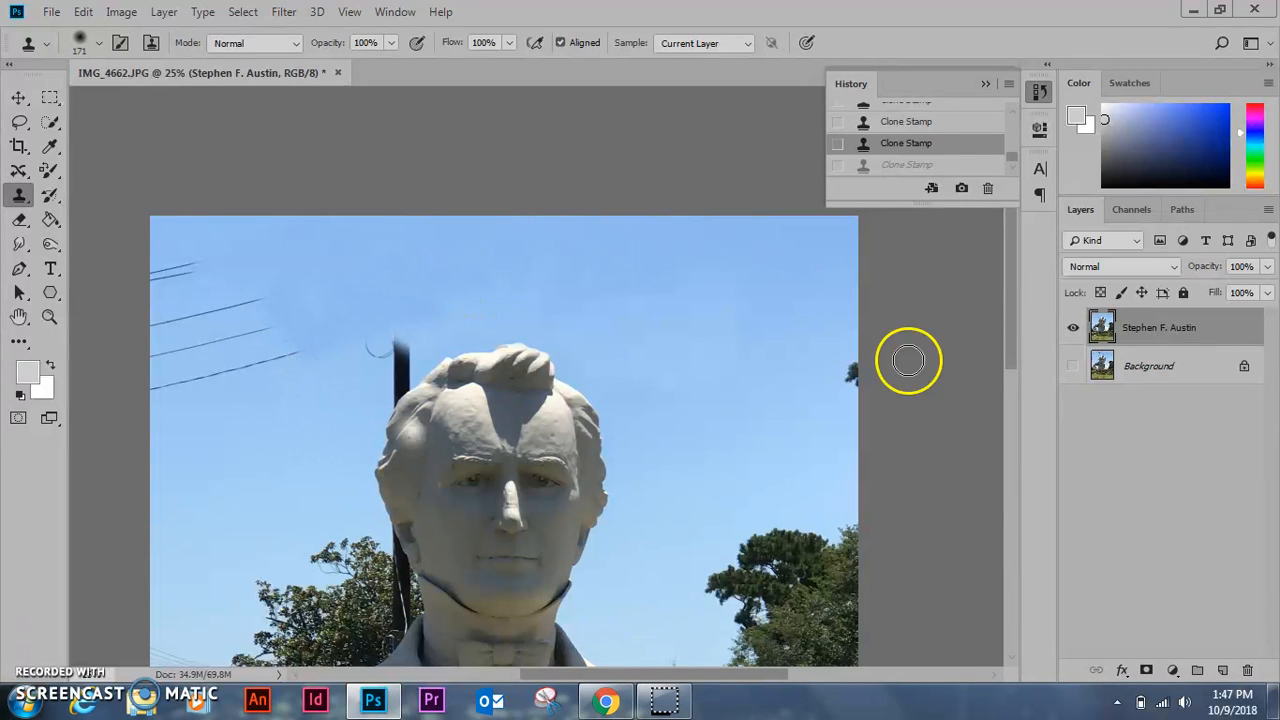
Lasso the remaining wires in the upper-left sky, fill them using Content-Aware with Color Adaptation, and deselect.
click(22, 122)
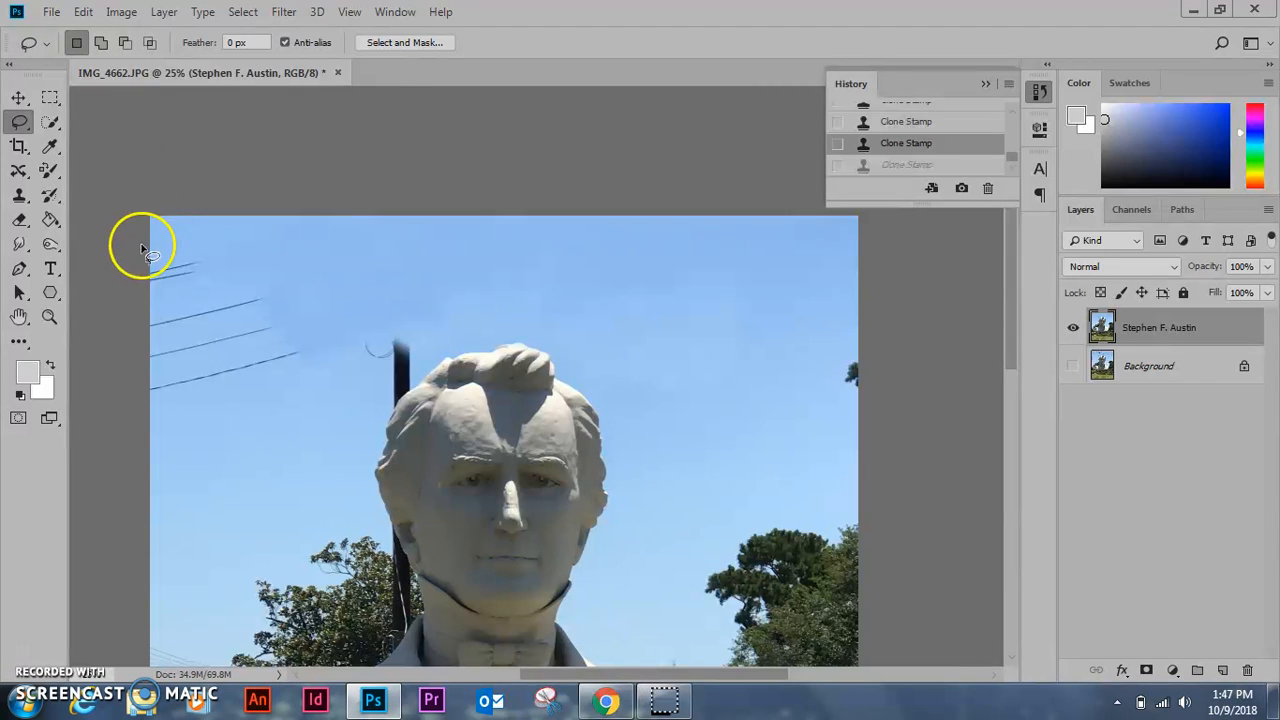
mouse_move(149, 257)
mouse_down()
mouse_move(324, 209)
mouse_move(376, 241)
mouse_up()
drag(291, 383, 150, 442)
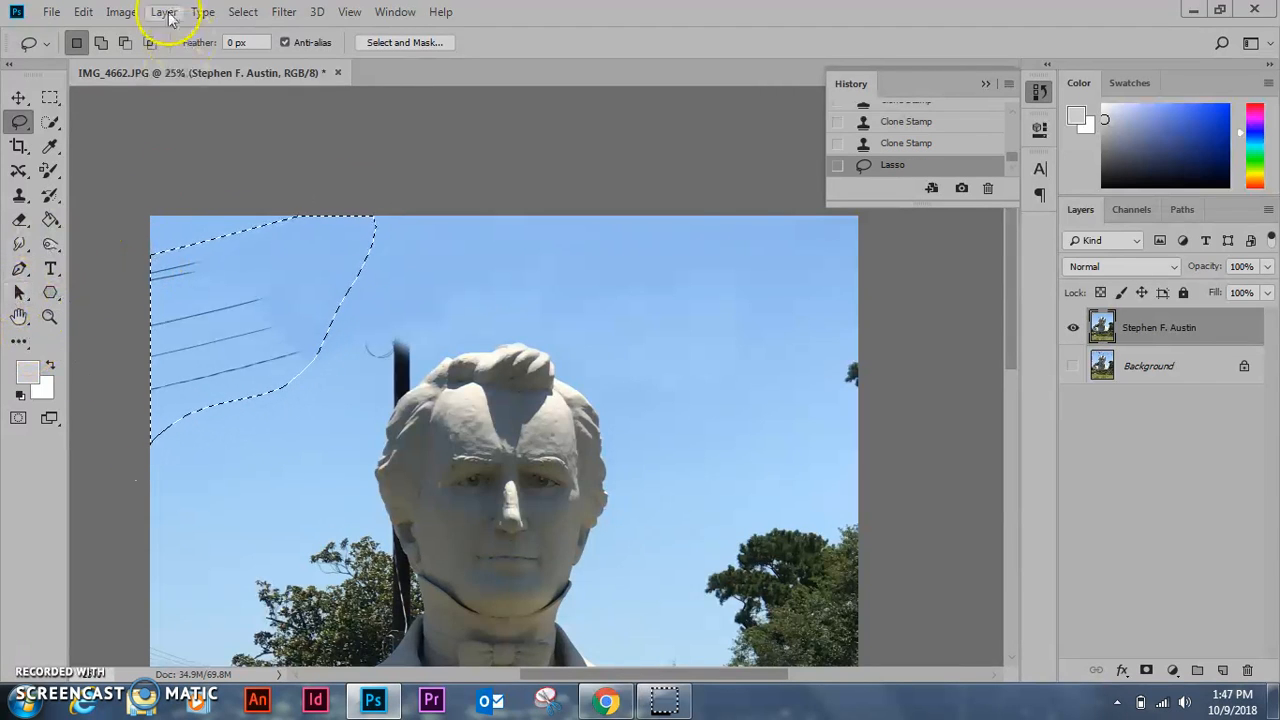
click(84, 11)
click(126, 297)
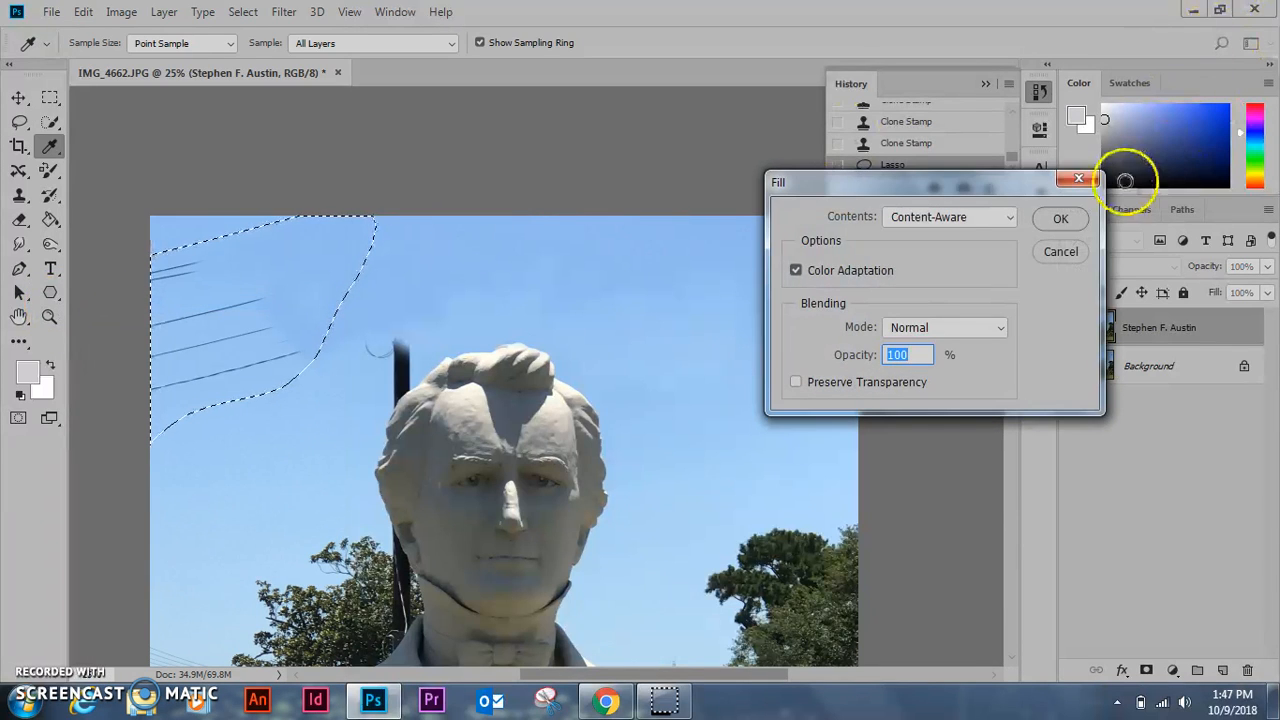
click(1064, 219)
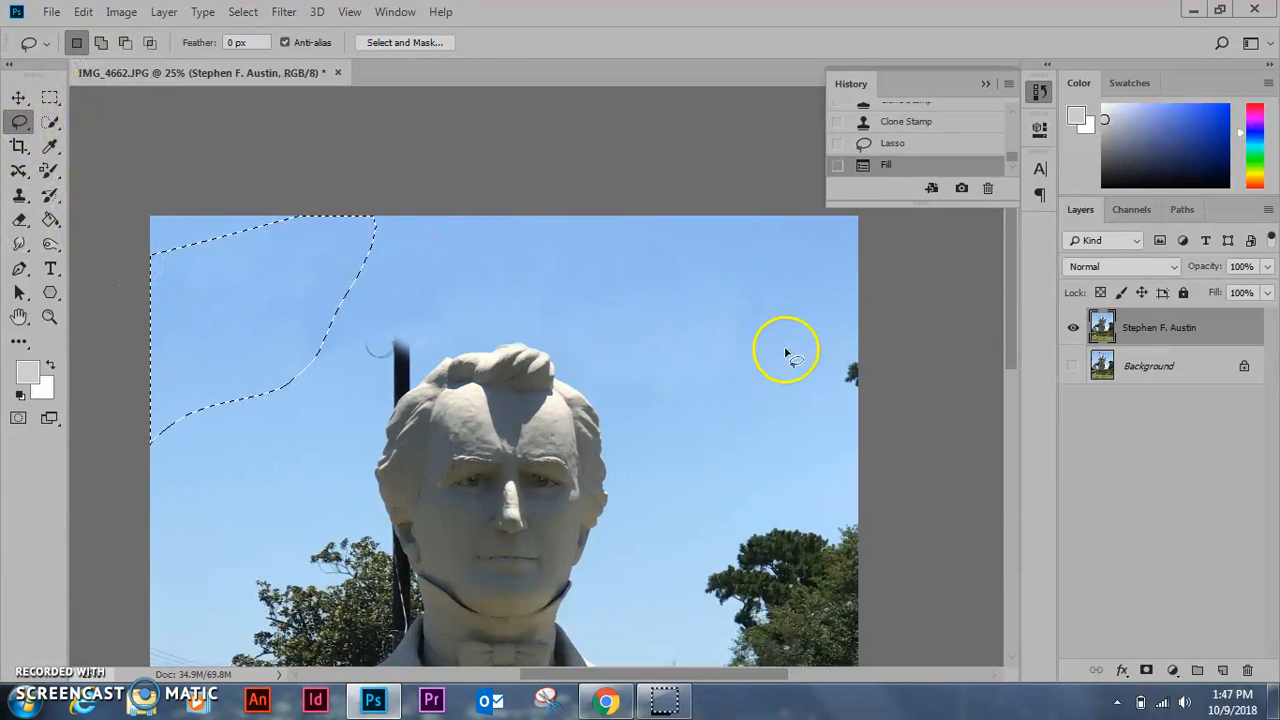
click(635, 330)
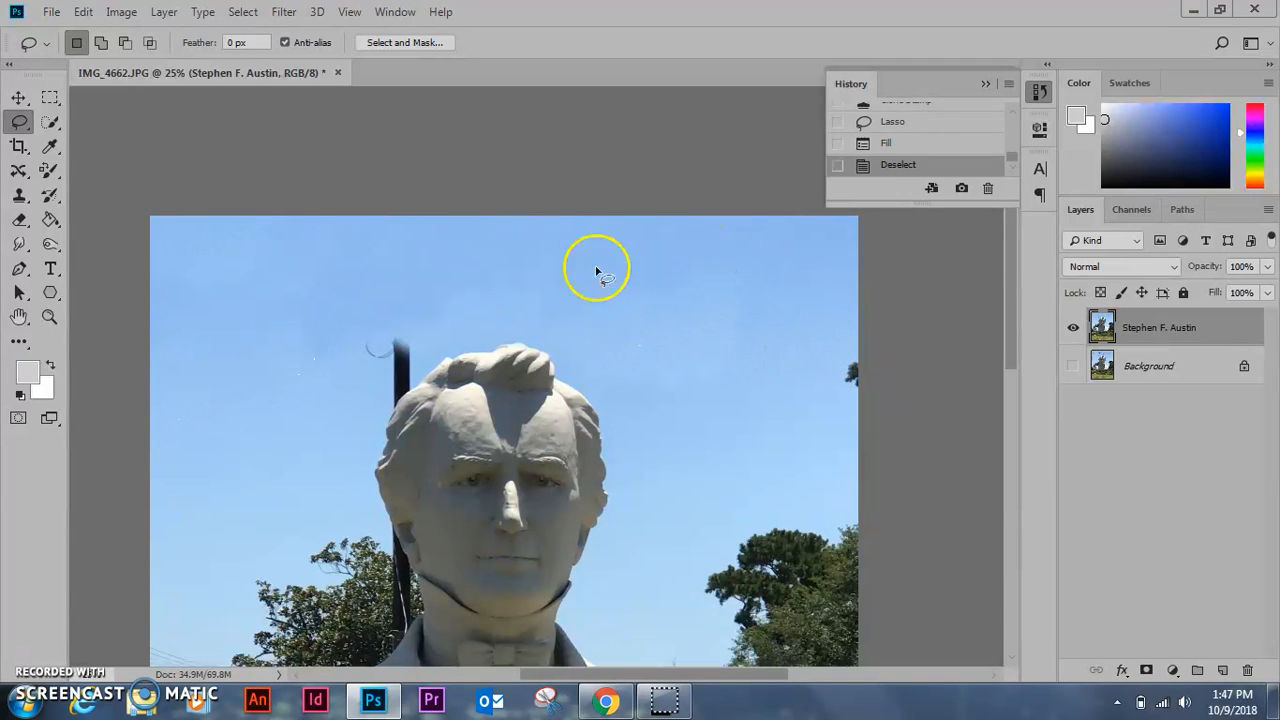
Lasso the uneven sky patch to the right above the head, fill it using Content-Aware with Color Adaptation, and deselect.
drag(858, 322, 810, 332)
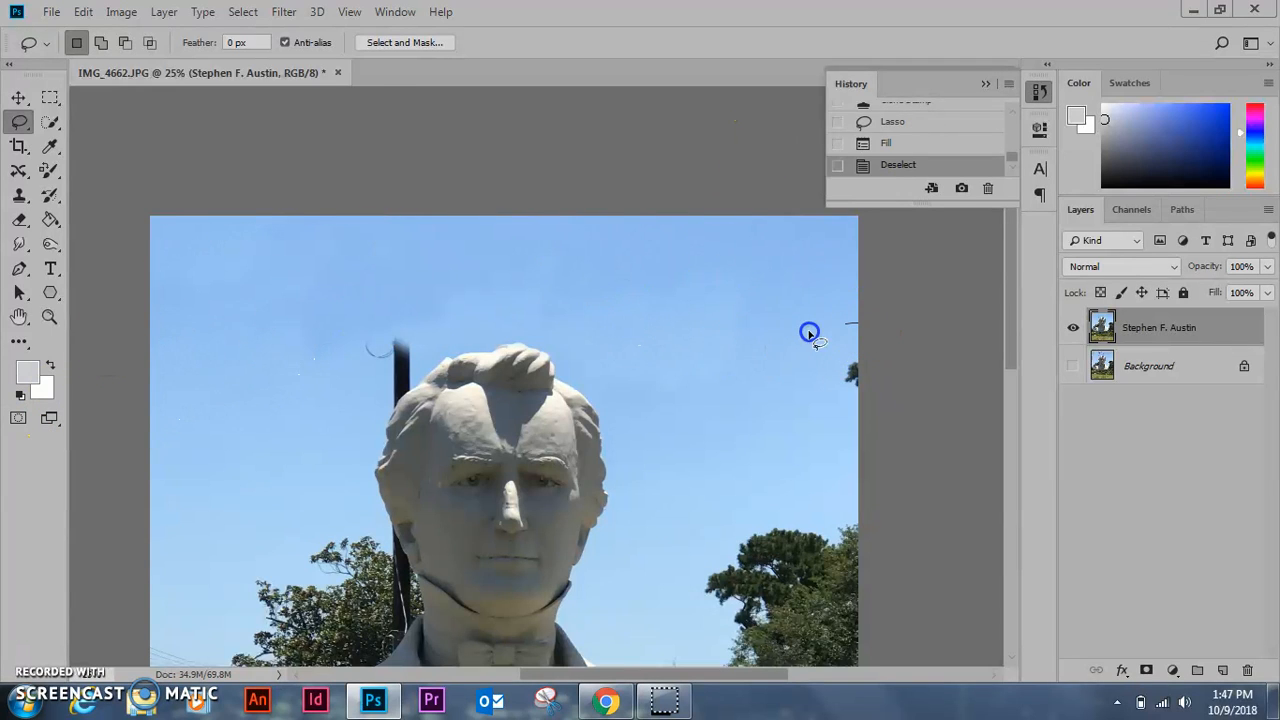
mouse_move(614, 250)
mouse_down()
mouse_move(740, 222)
mouse_move(858, 296)
mouse_up()
click(83, 12)
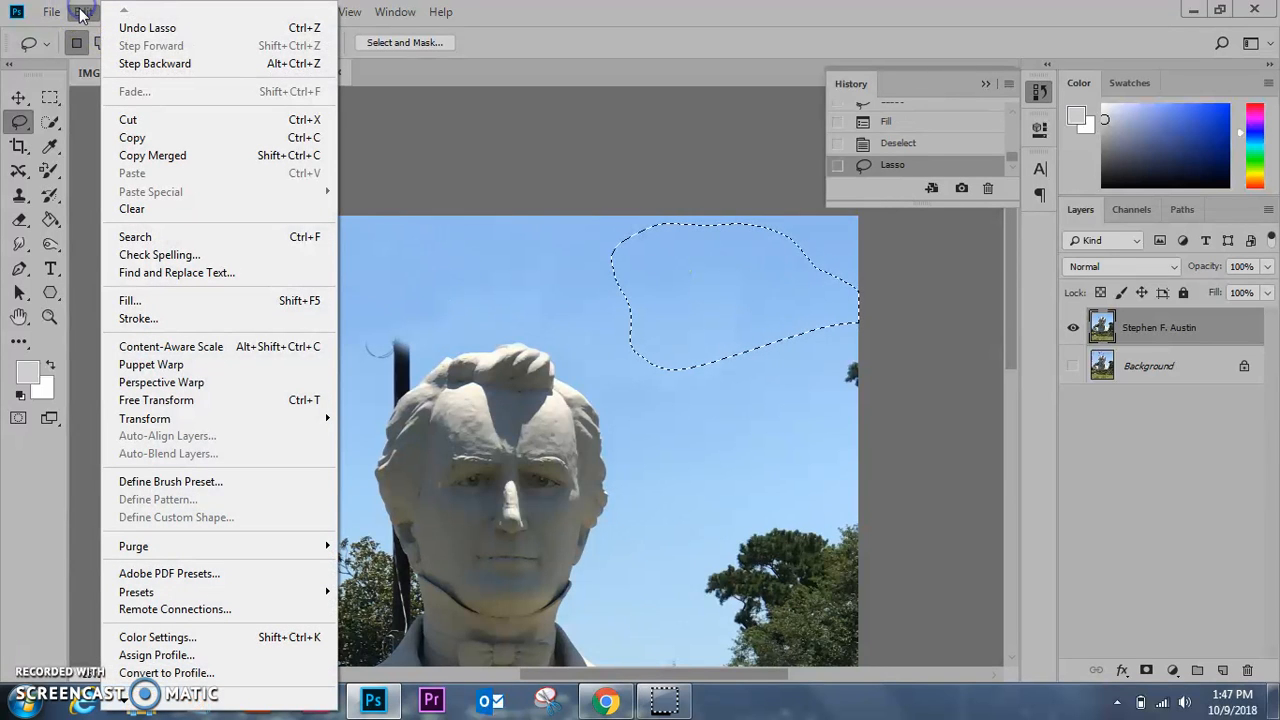
click(118, 298)
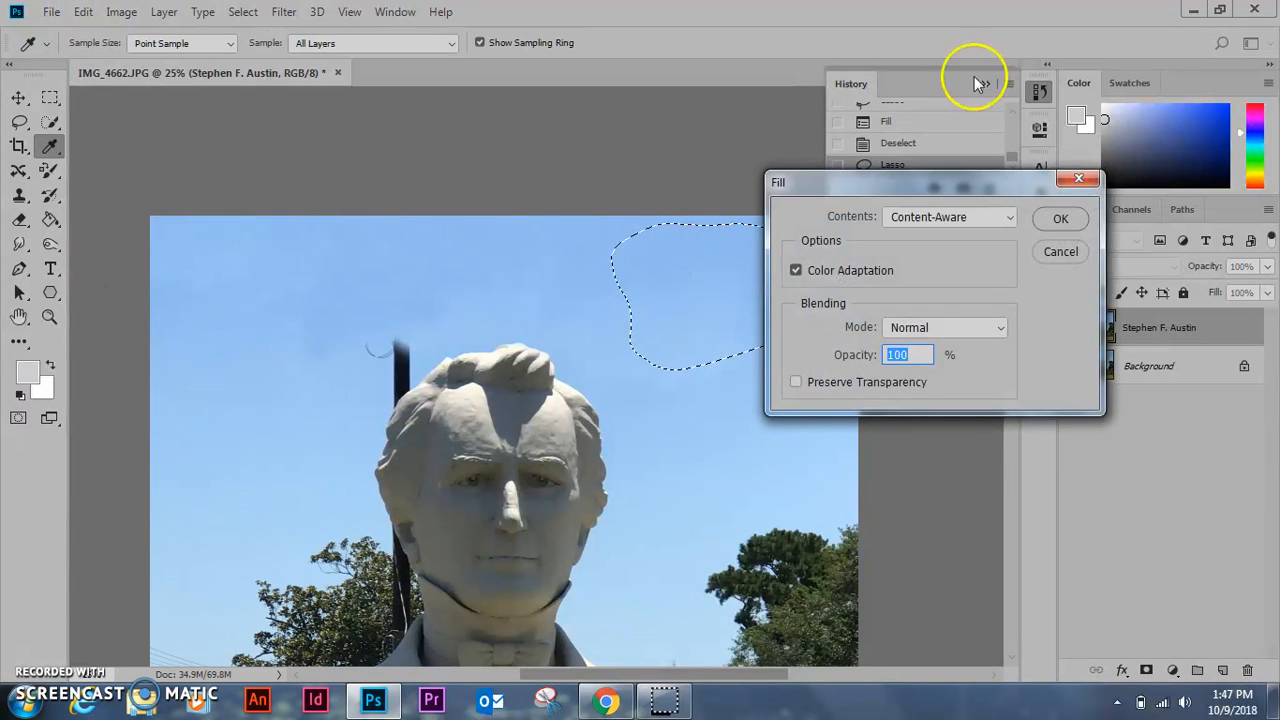
click(1061, 219)
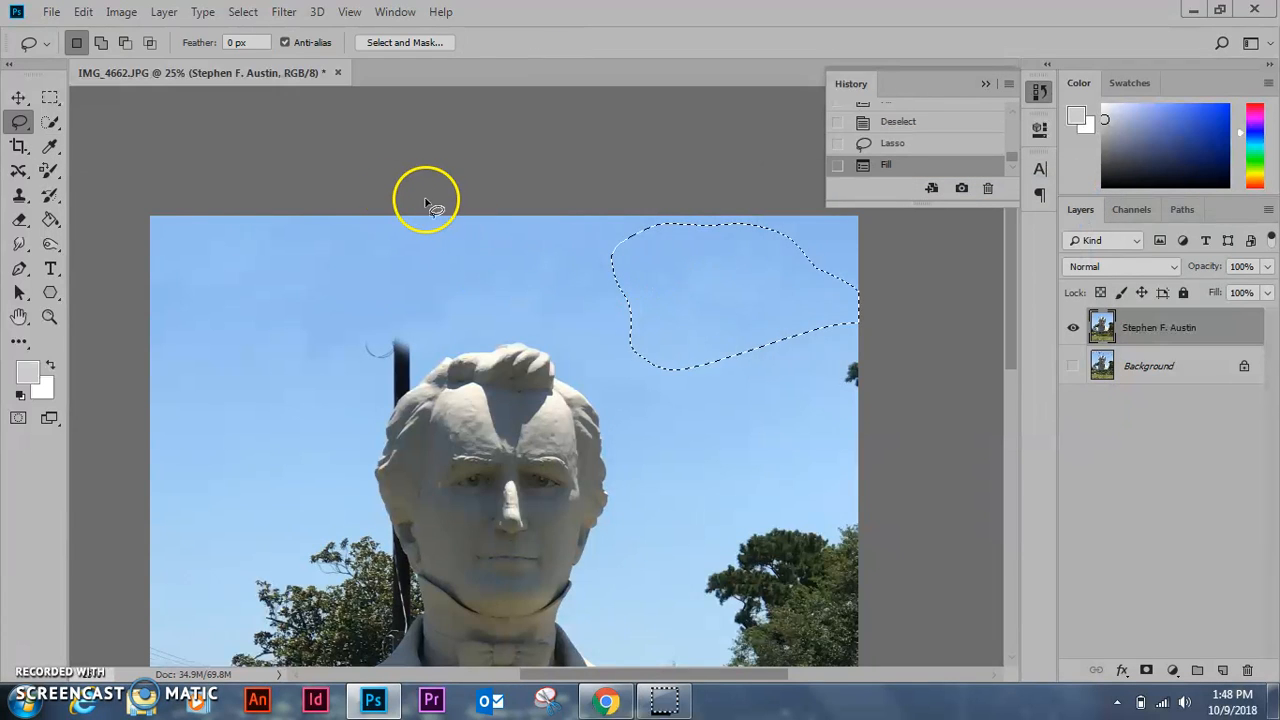
click(596, 328)
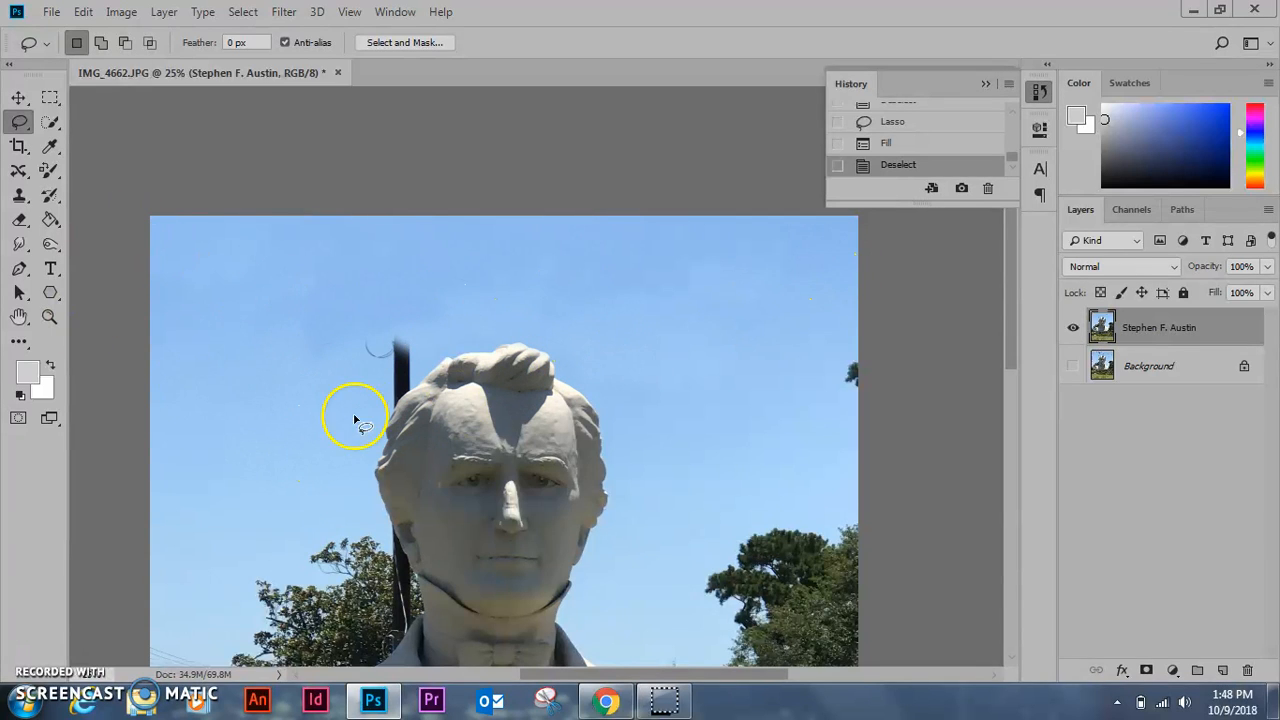
Outline the remaining pole top and its wire loop with the Polygonal Lasso, following the statue's hair edge closely.
click(17, 124)
click(99, 118)
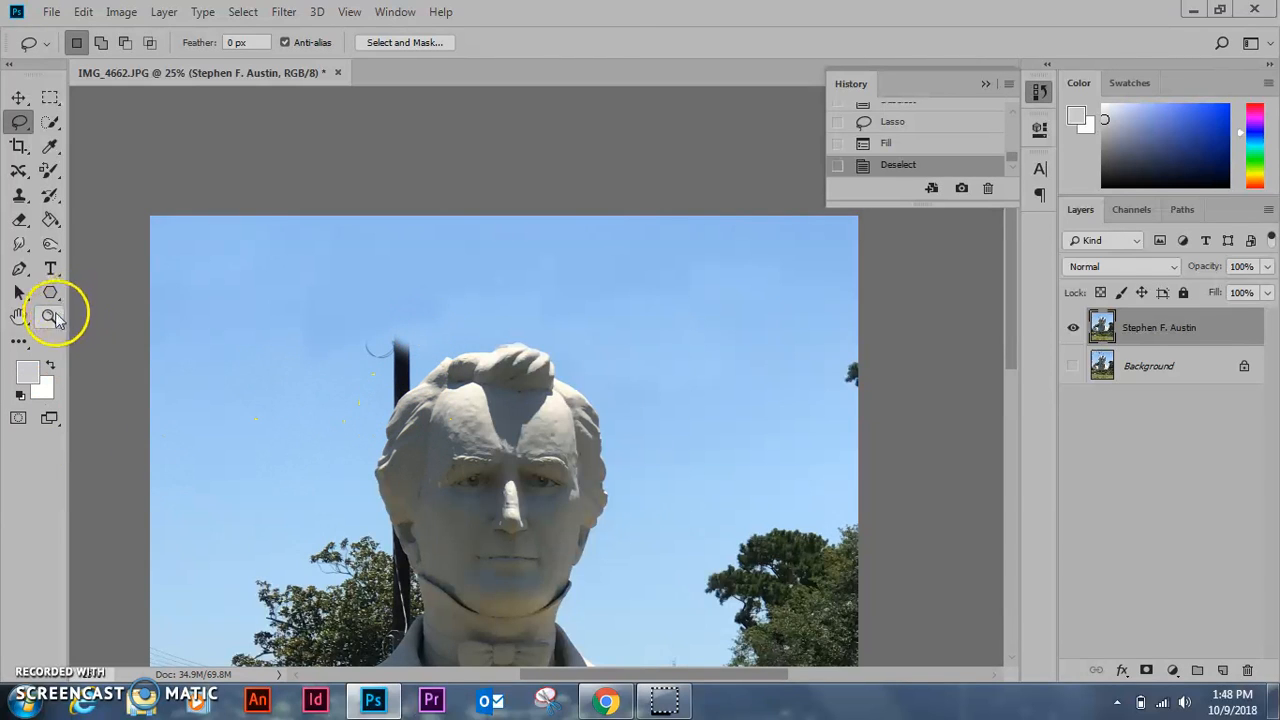
click(49, 316)
drag(374, 330, 449, 400)
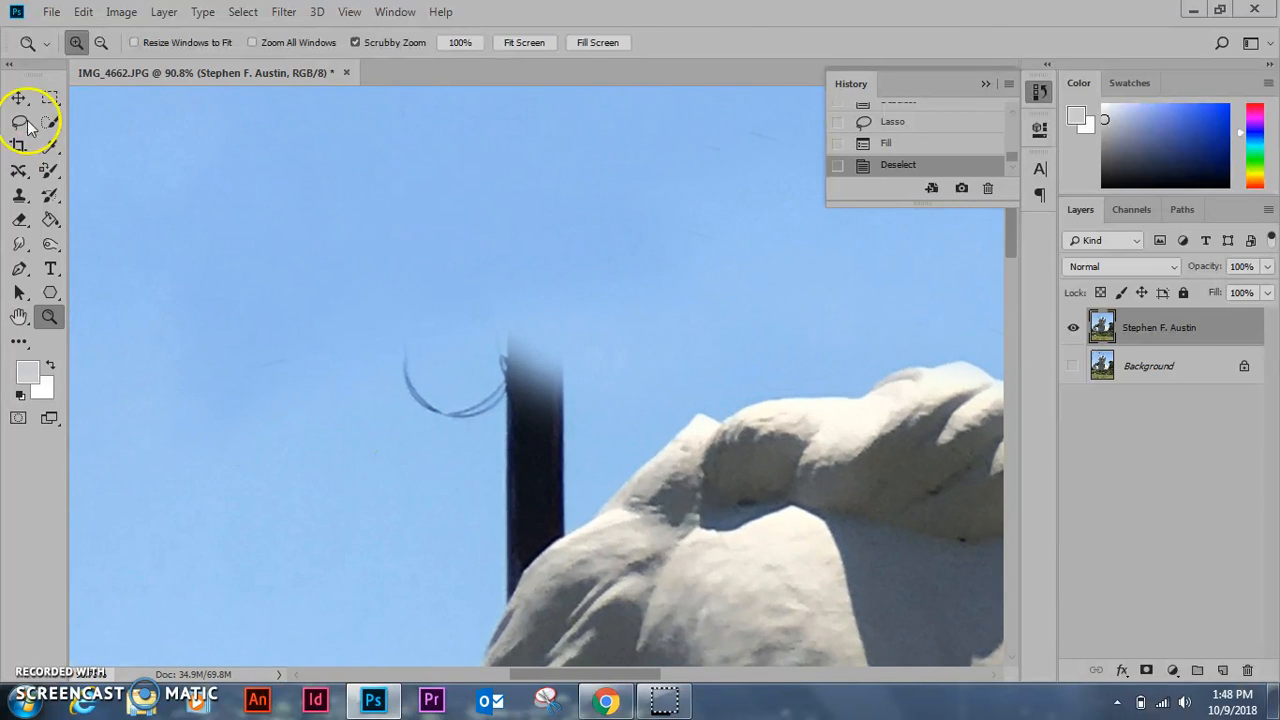
drag(27, 125, 125, 140)
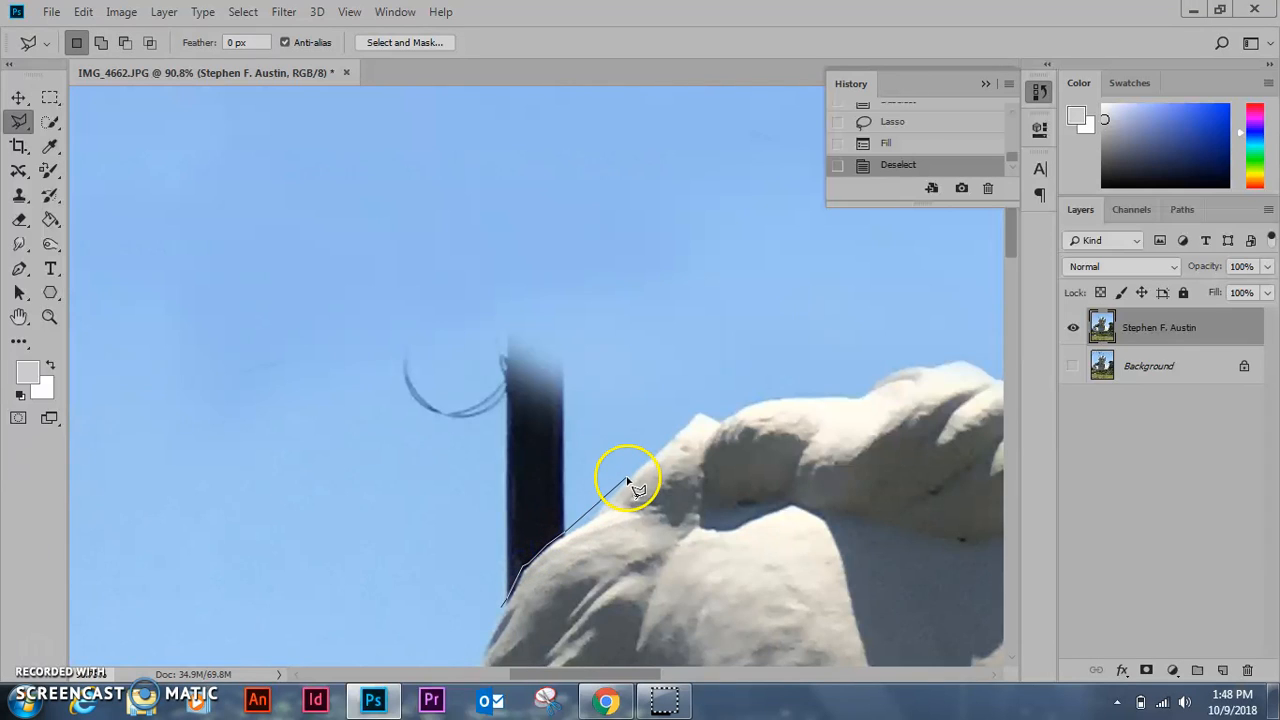
click(581, 505)
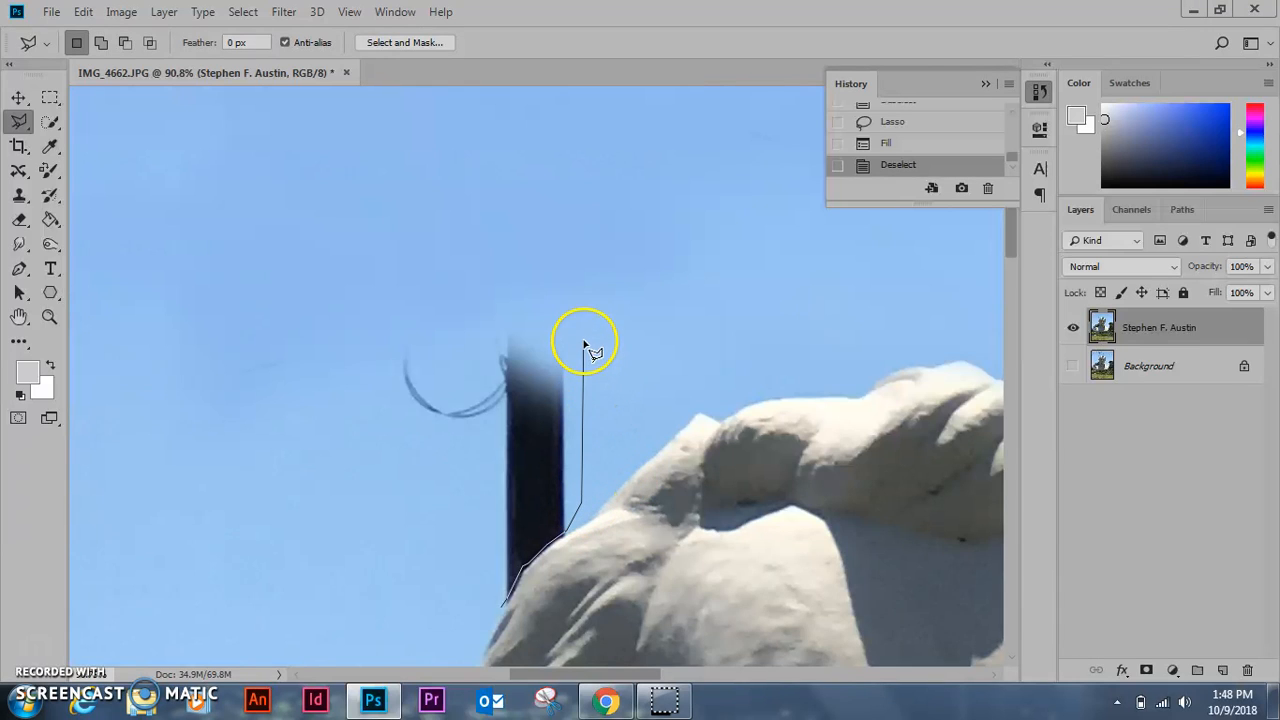
click(583, 343)
click(553, 278)
click(464, 276)
click(362, 334)
click(404, 468)
double_click(475, 571)
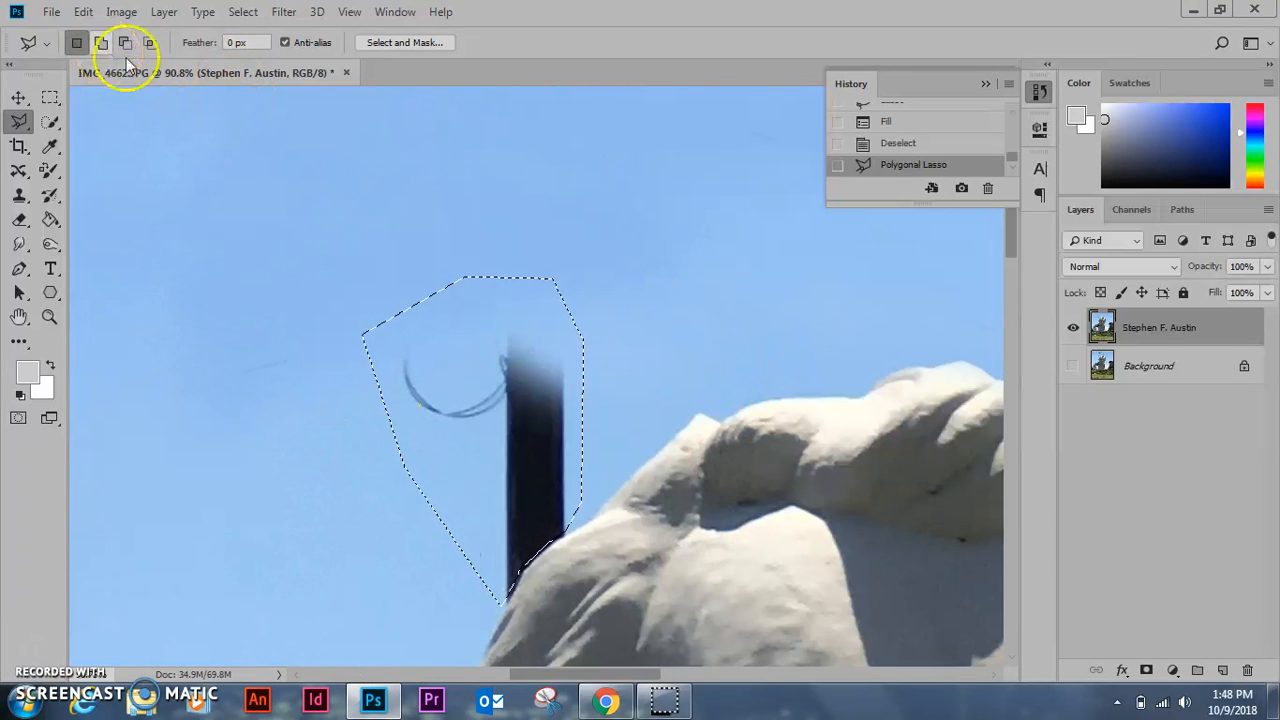
Set the Polygonal Lasso's feather to 3 px.
click(235, 40)
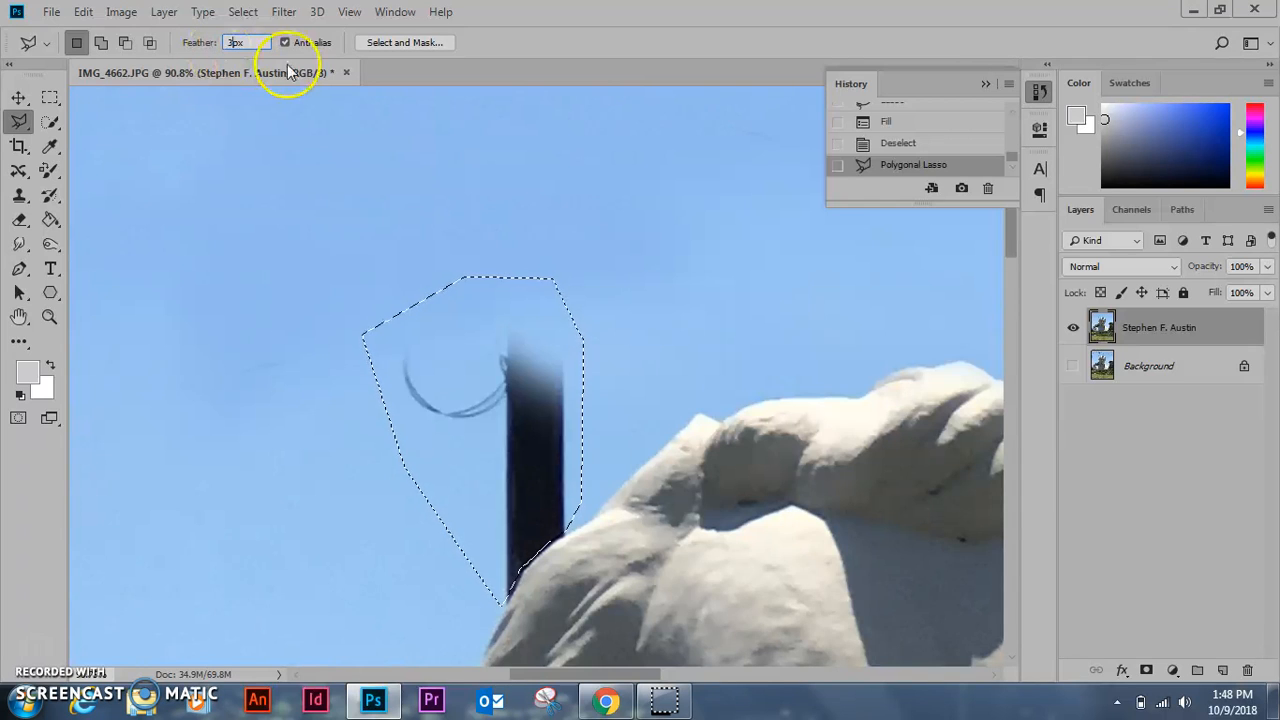
text(3px)
key(Return)
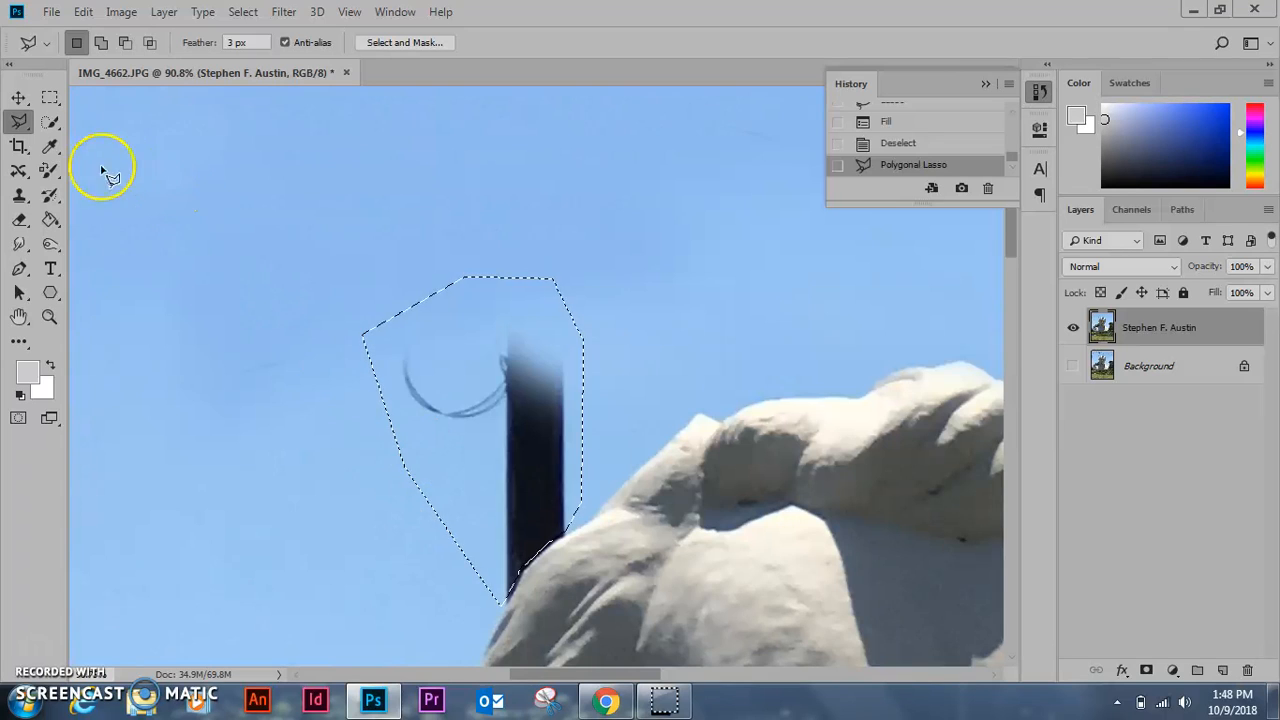
Sample clean sky left of the head and clone it over the pole top and wire loop inside the selection.
click(48, 317)
click(463, 237)
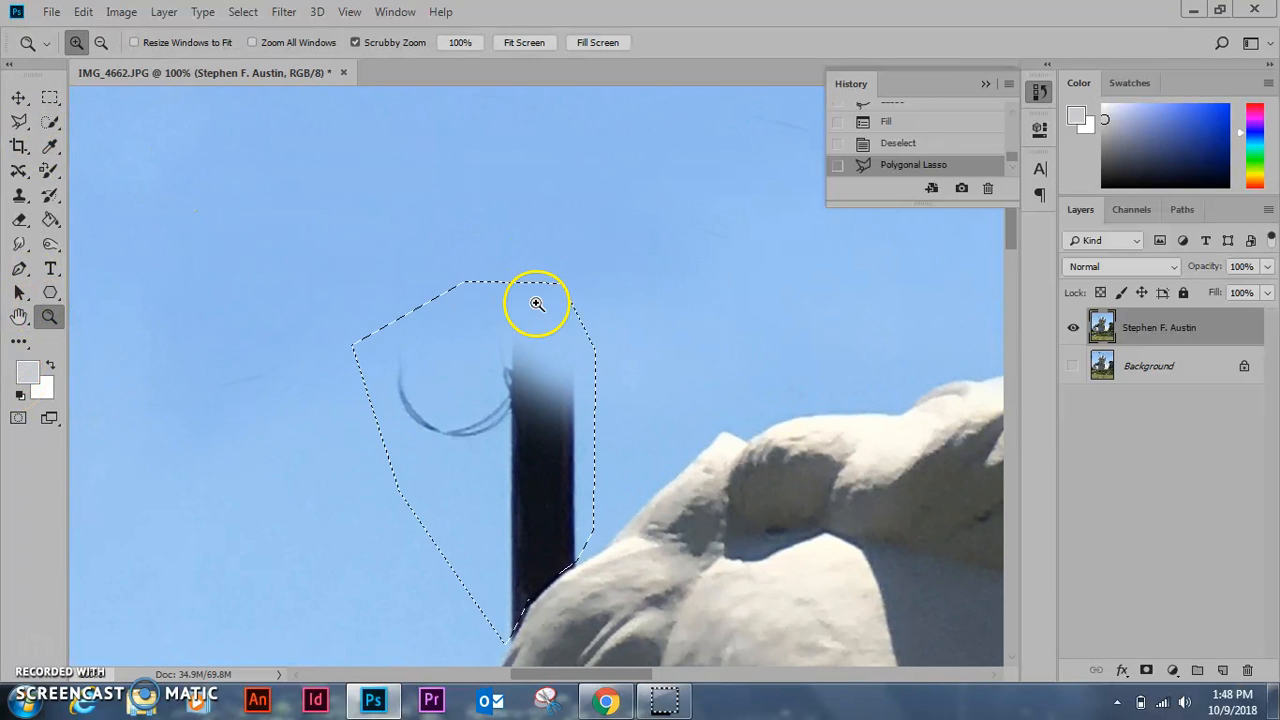
key(alt)
click(611, 400)
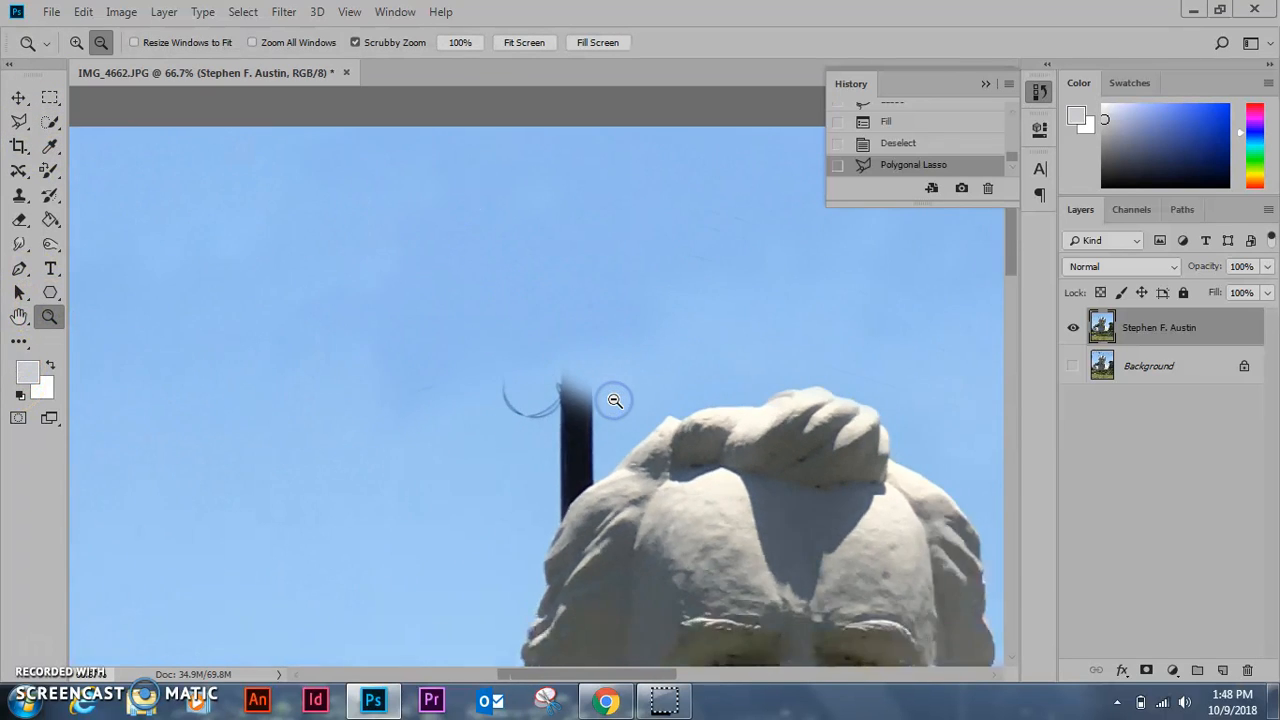
click(612, 400)
click(613, 399)
click(613, 399)
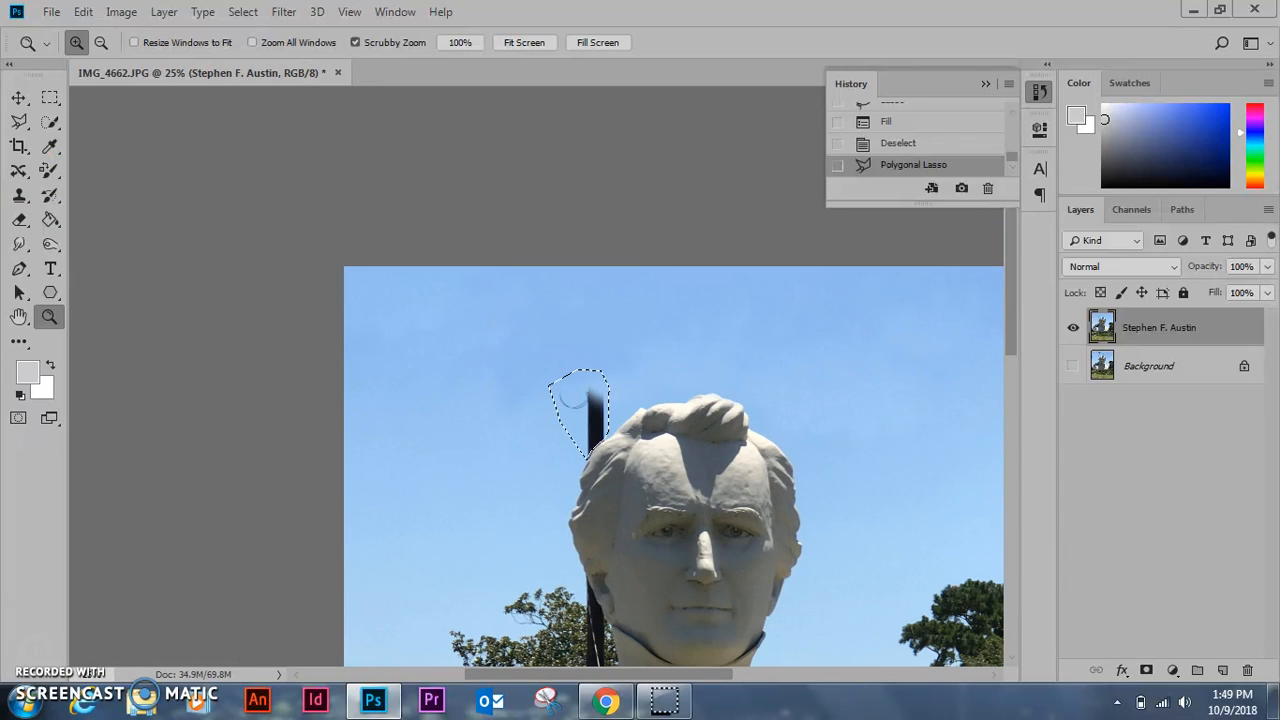
click(19, 196)
right_click(18, 199)
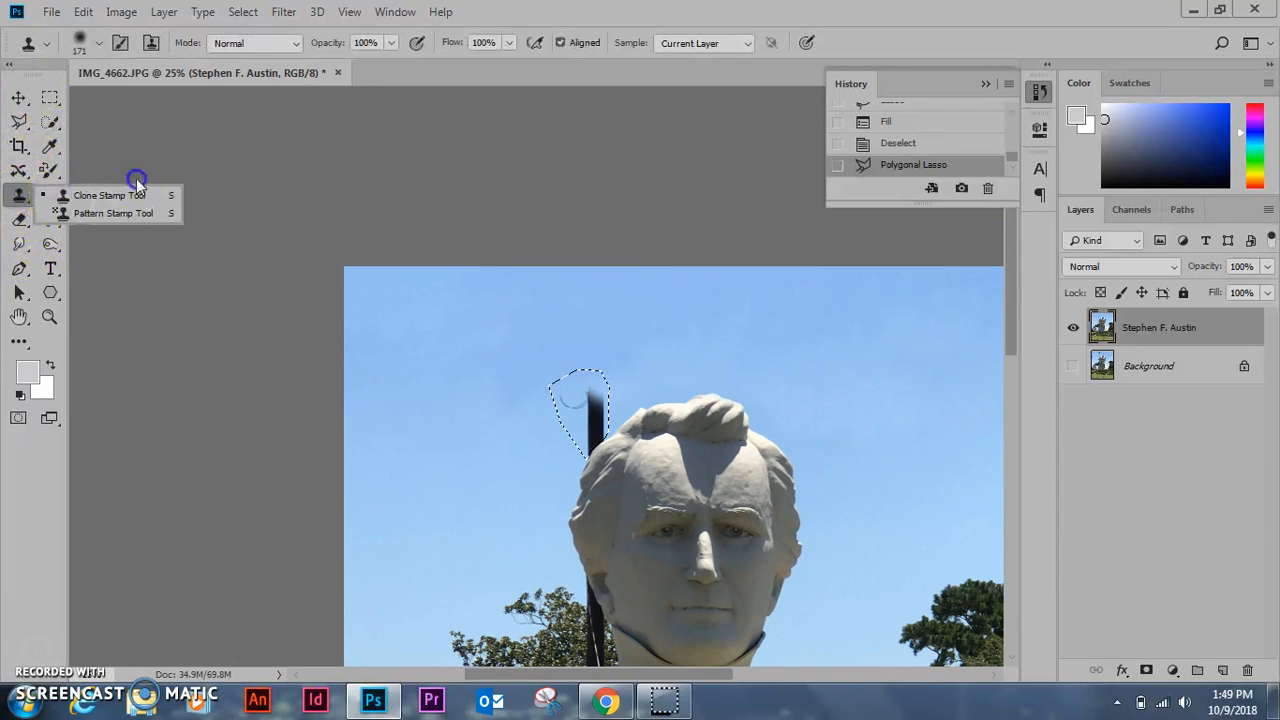
click(131, 189)
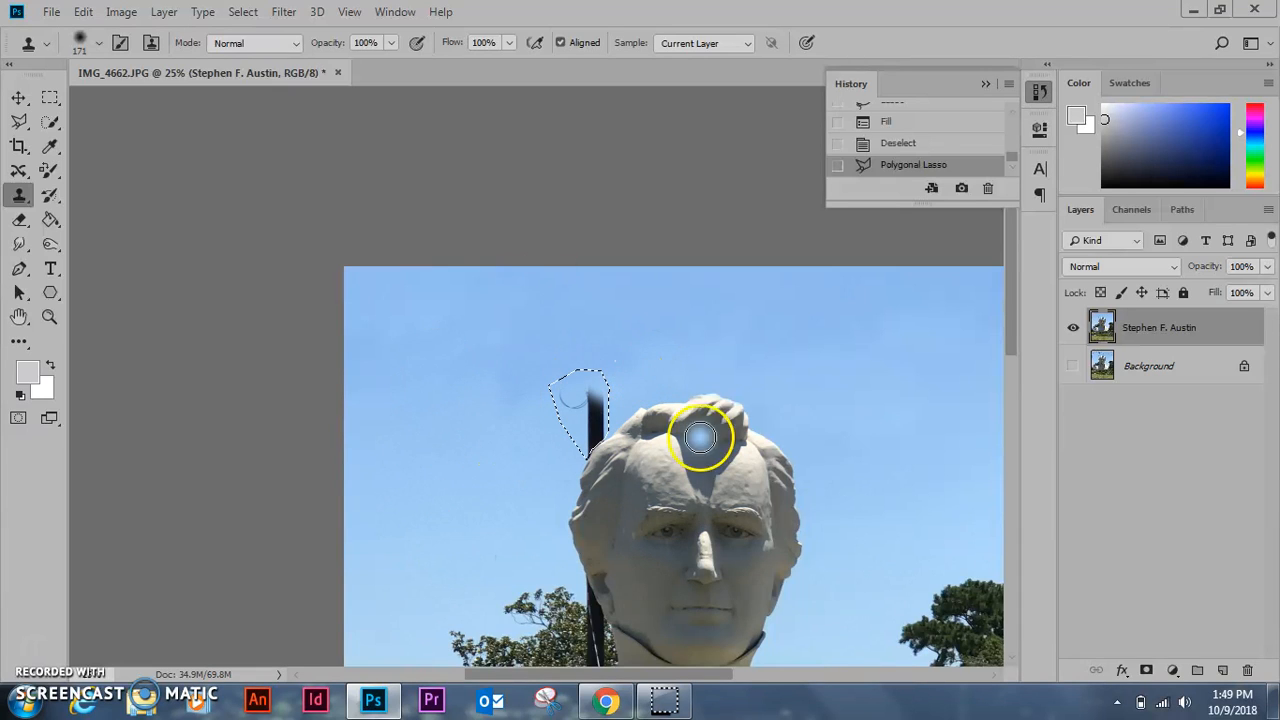
alt+click(468, 430)
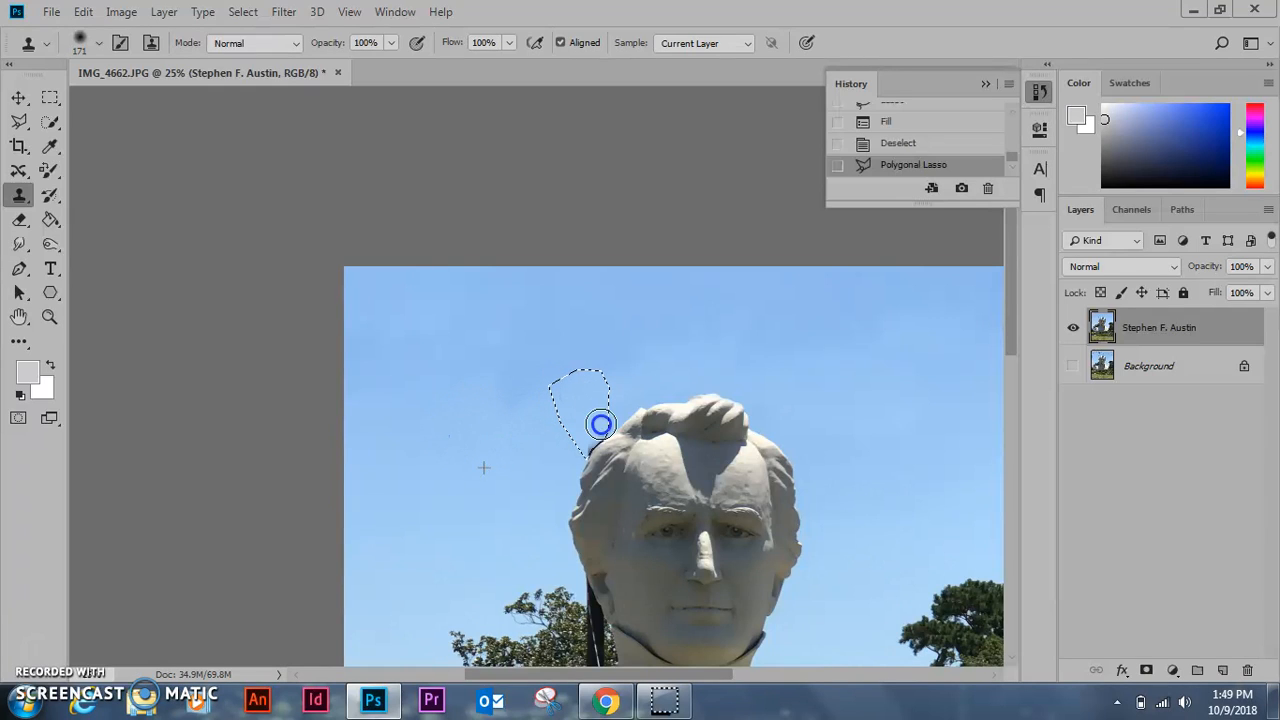
click(605, 380)
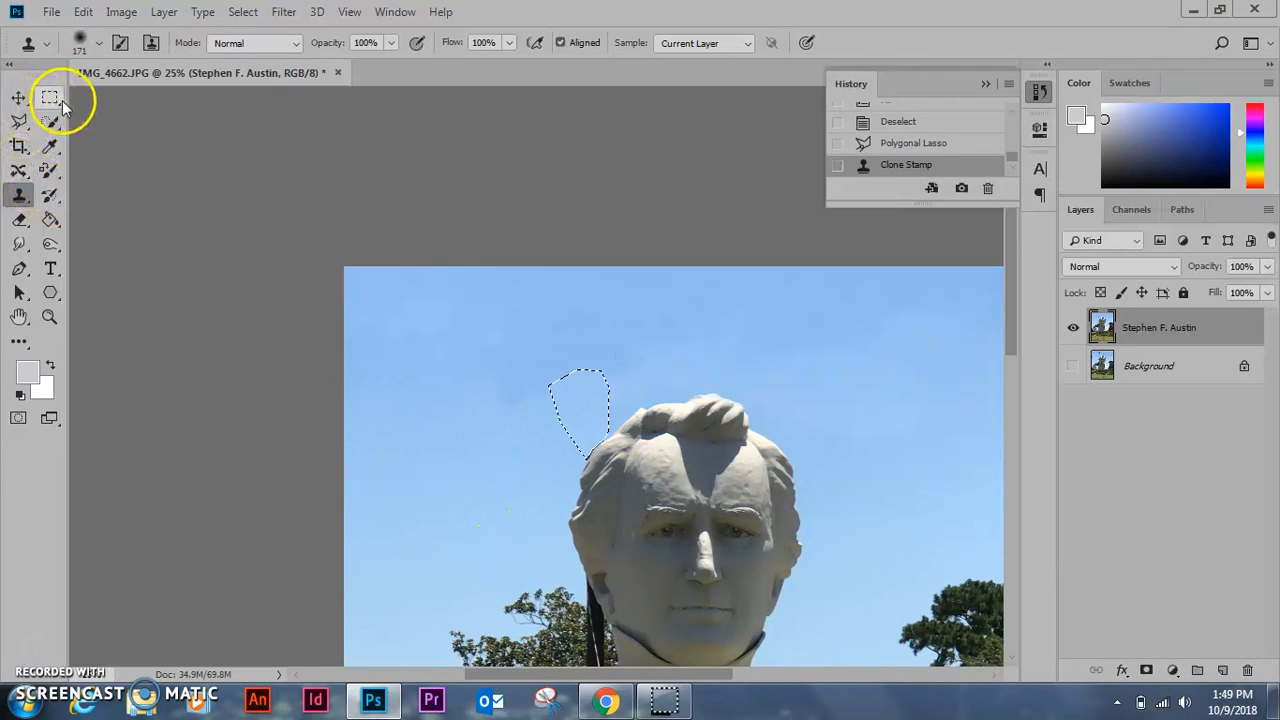
Deselect the cloned sky area beside the statue's hair.
click(121, 11)
mouse_move(162, 12)
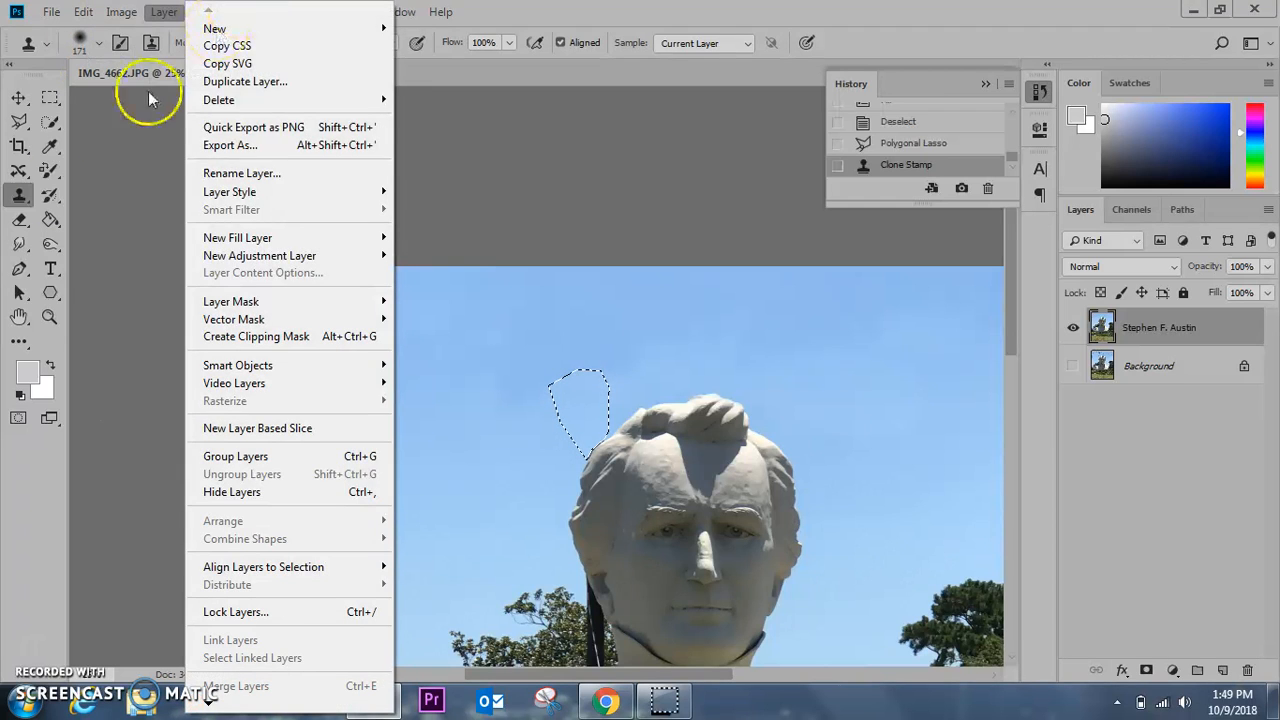
click(148, 91)
click(242, 11)
click(250, 49)
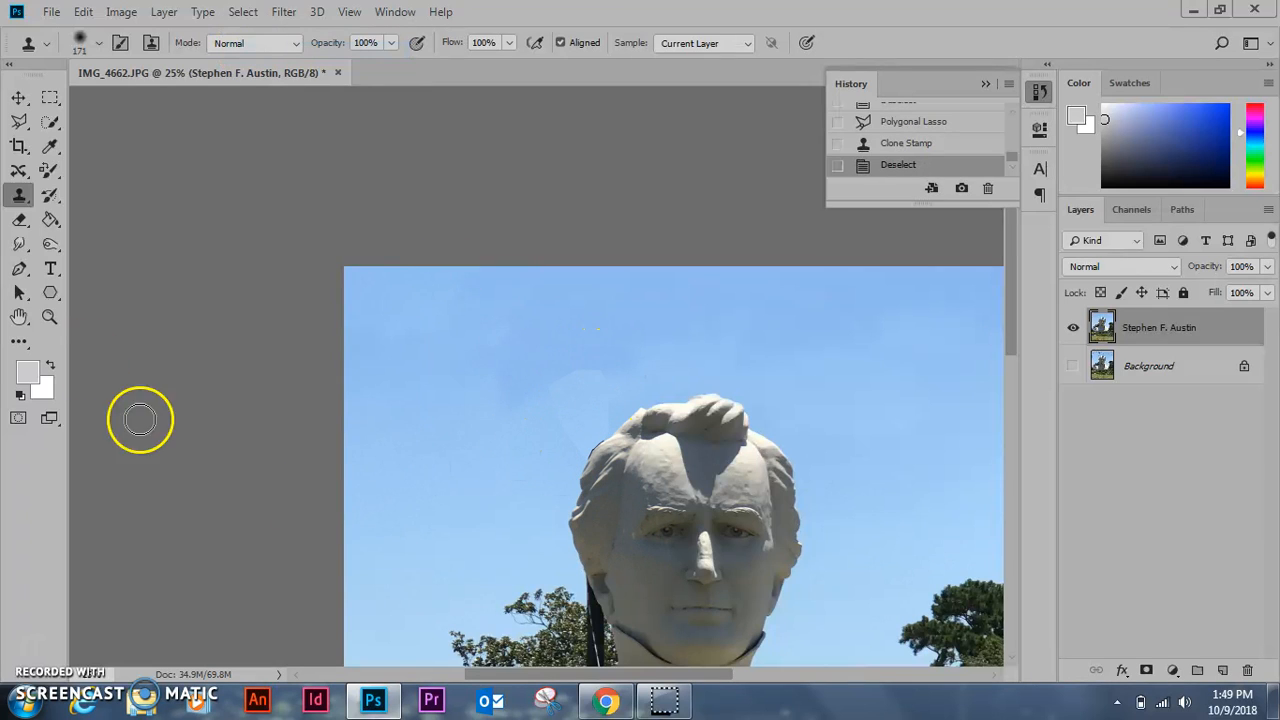
Lasso the mismatched cloned patch beside the hair with the freehand Lasso, apply a Content-Aware fill, and deselect.
click(19, 121)
click(83, 112)
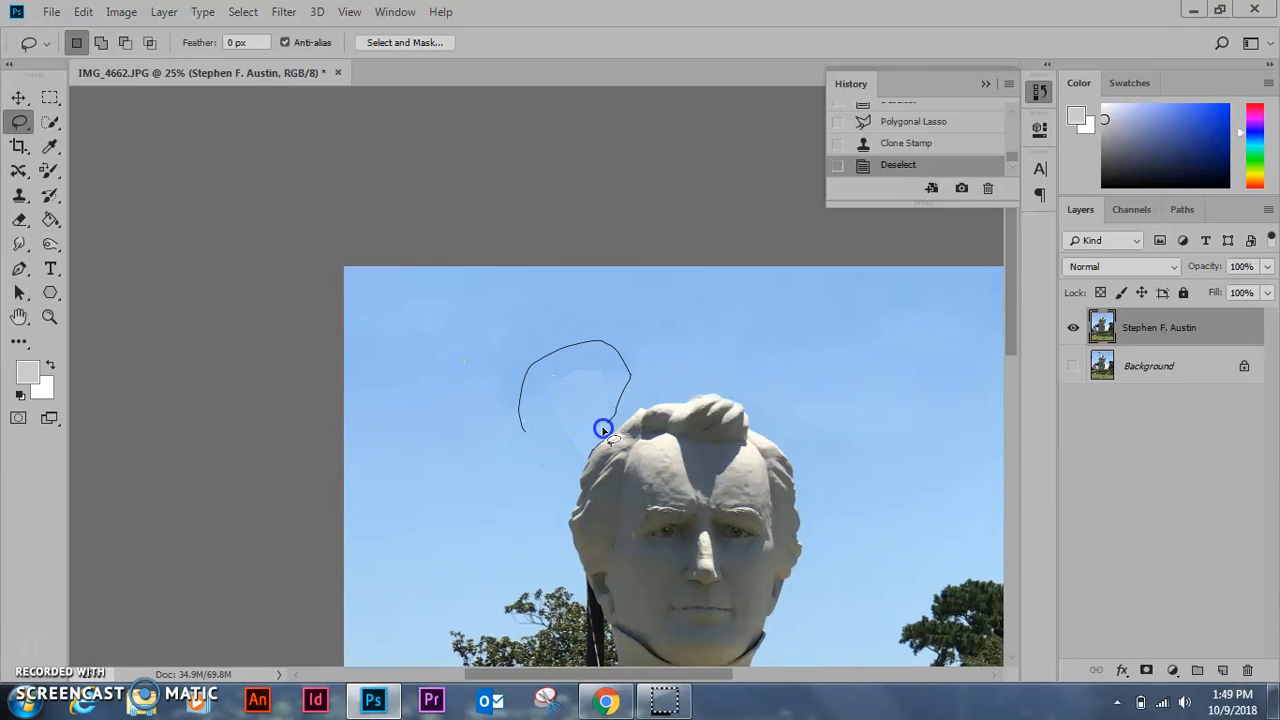
drag(524, 441, 520, 405)
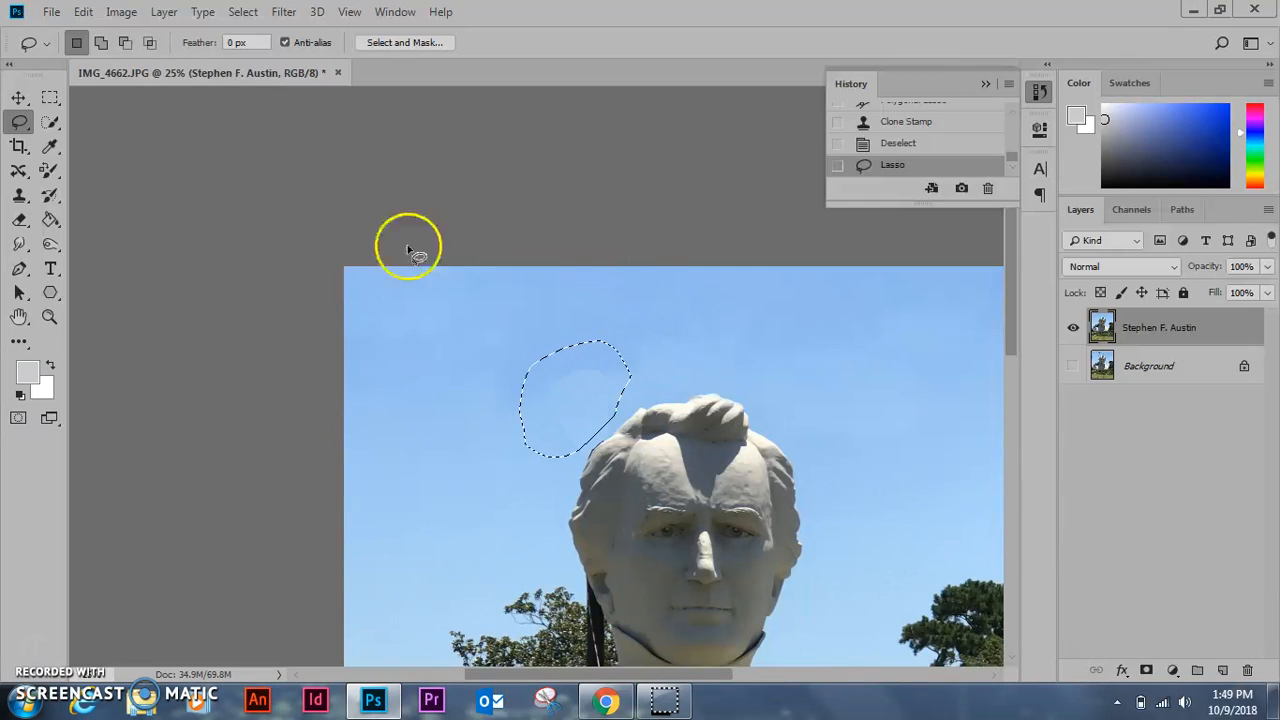
click(83, 12)
click(110, 302)
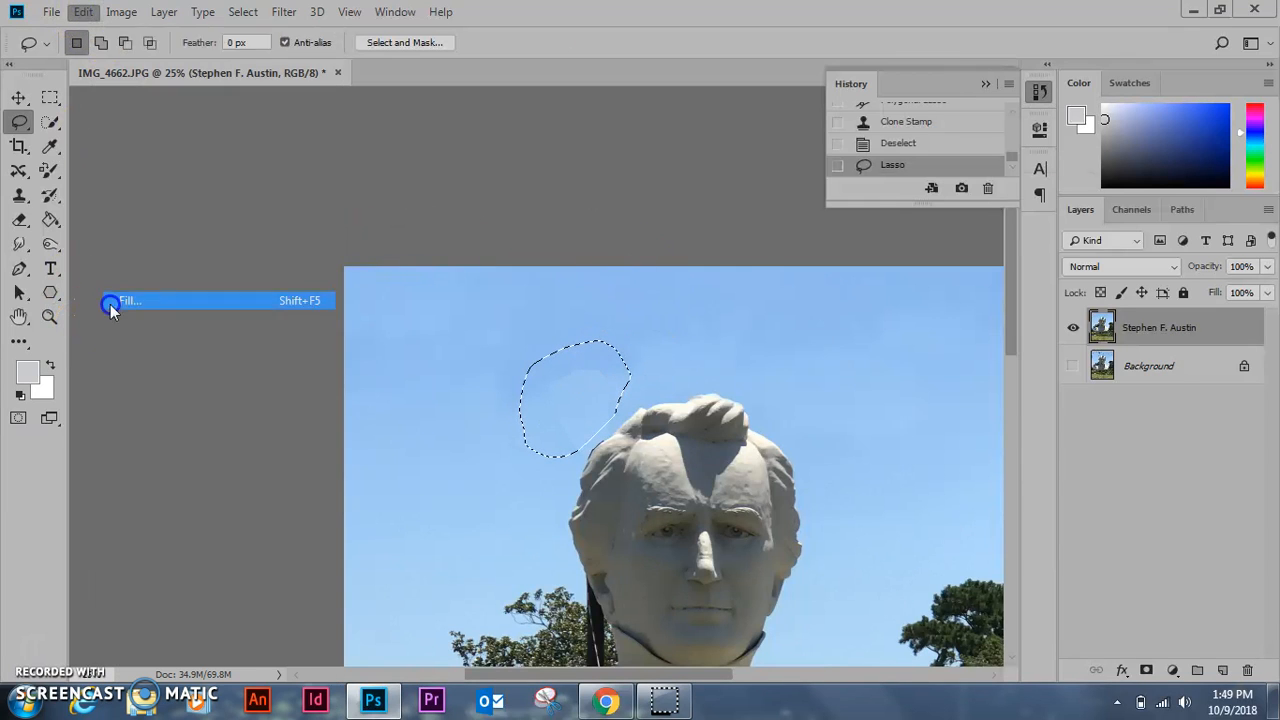
click(1059, 220)
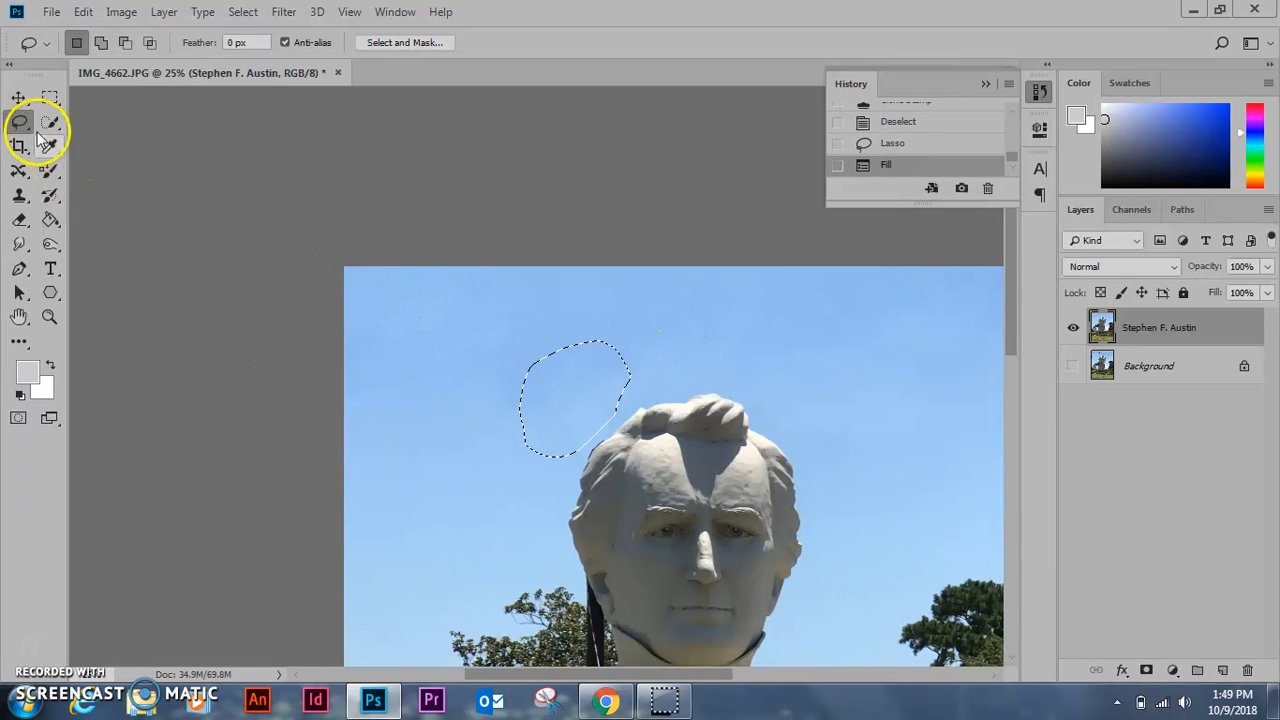
click(50, 97)
click(206, 184)
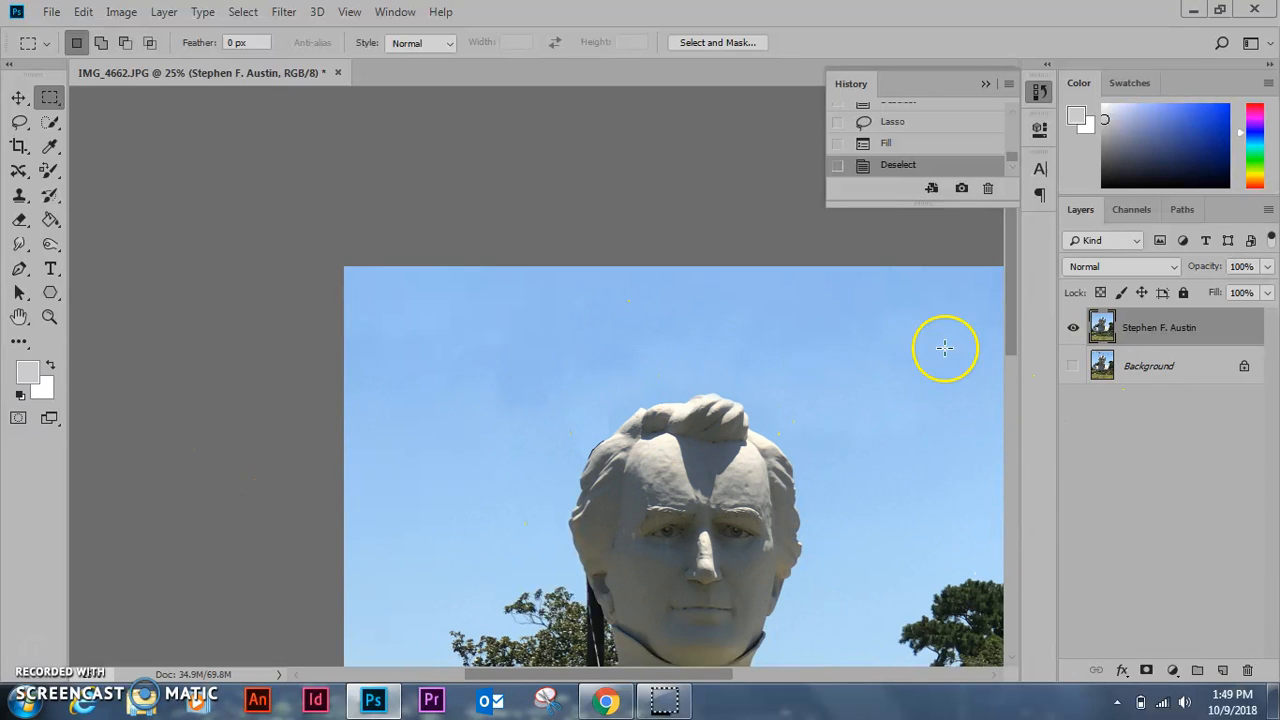
Begin a Polygonal Lasso outline around the dark pole beside the neck, tracing the statue's ear, jaw and collar down to the shoulder.
drag(1006, 328, 986, 406)
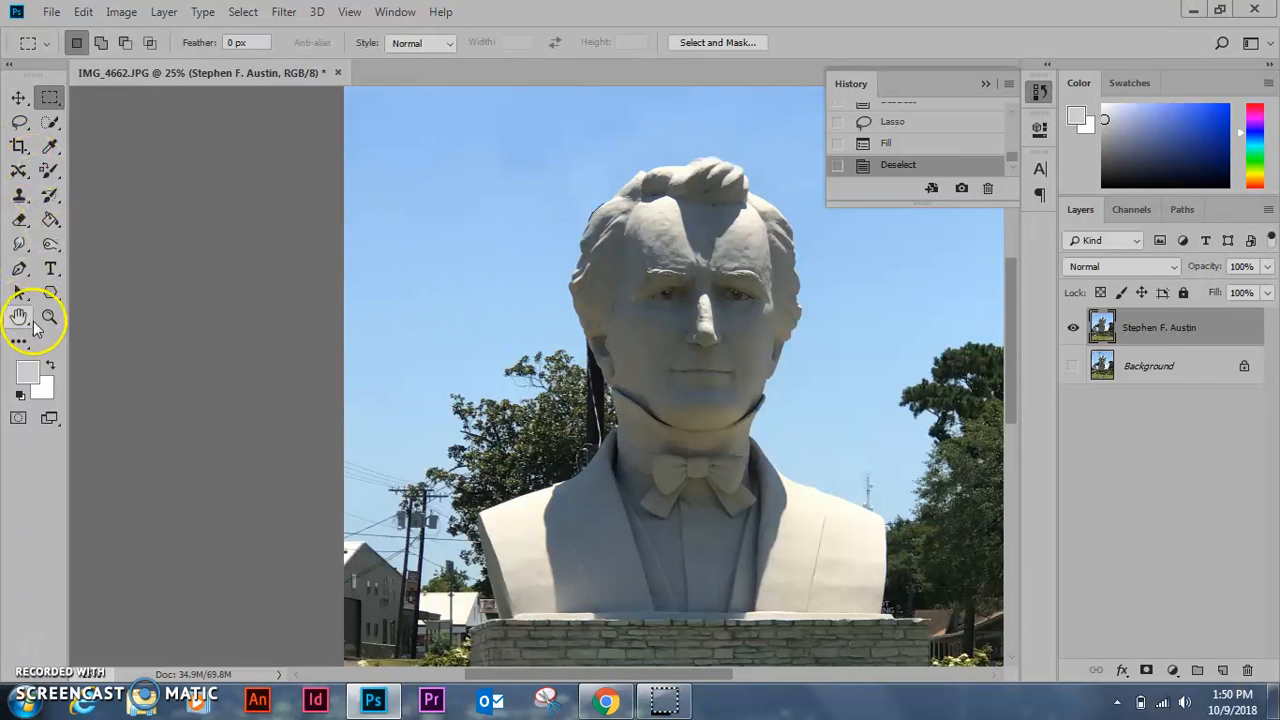
click(49, 316)
click(584, 391)
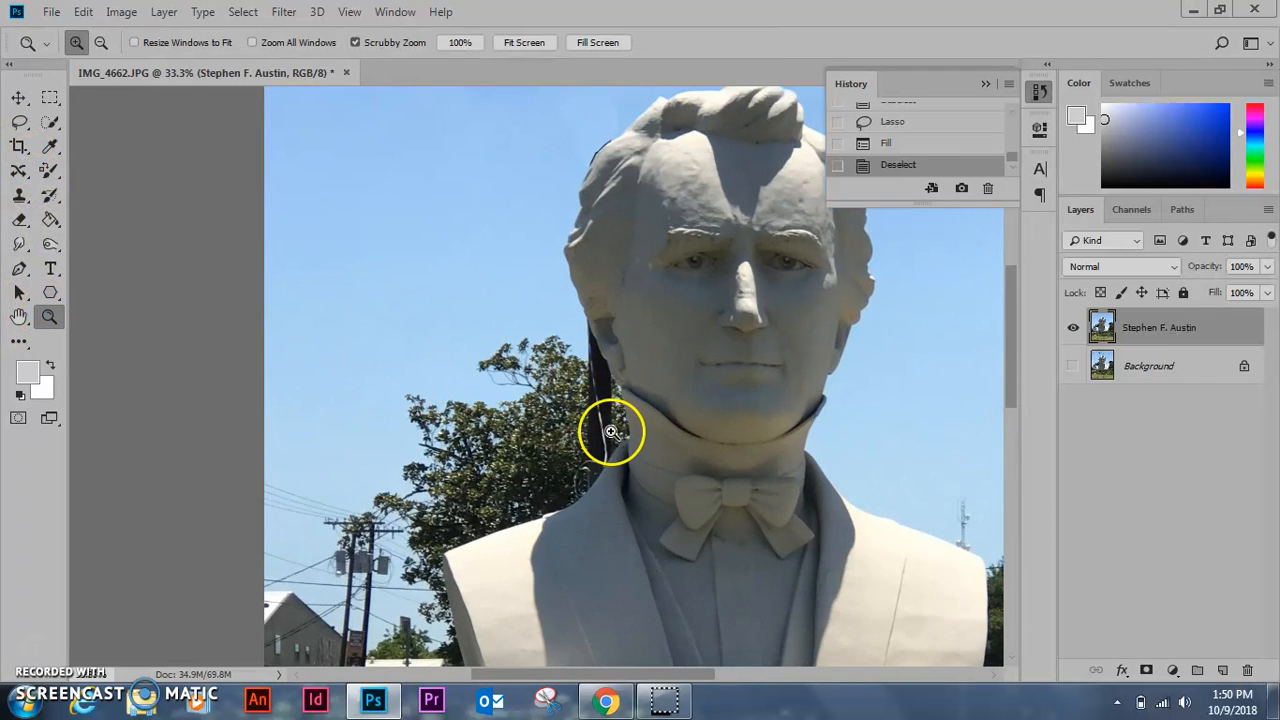
click(606, 422)
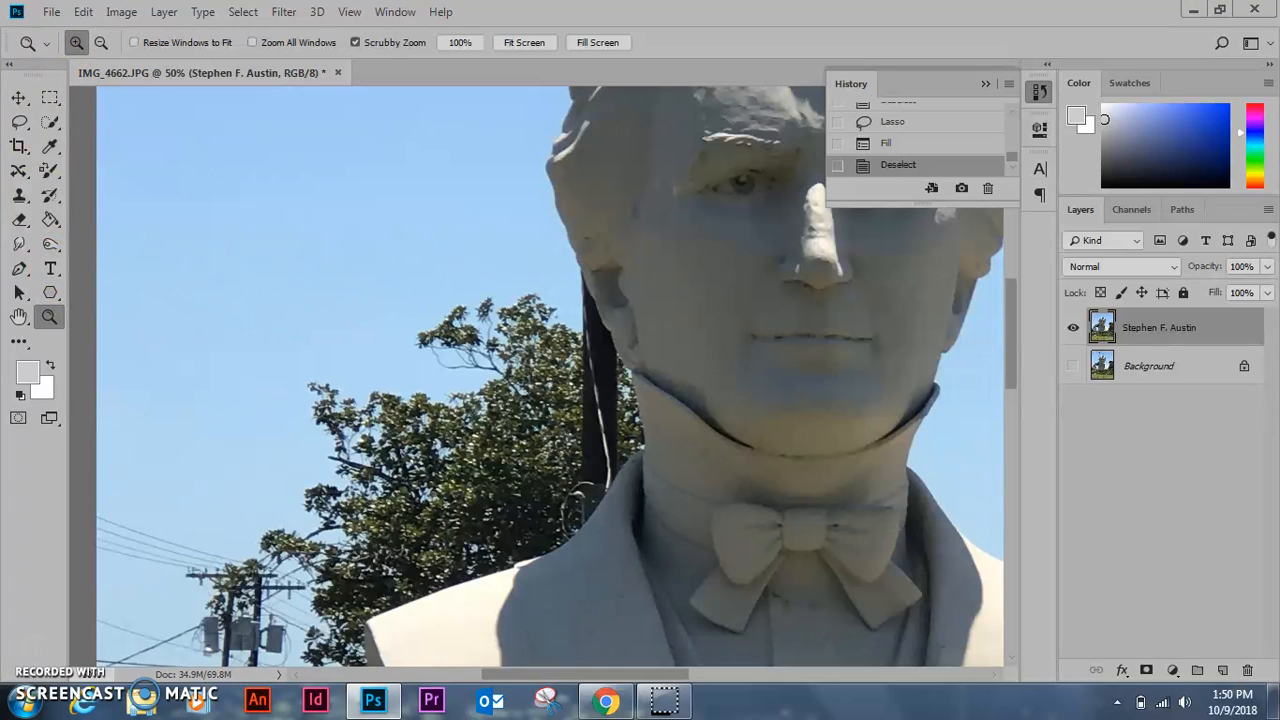
drag(18, 121, 57, 138)
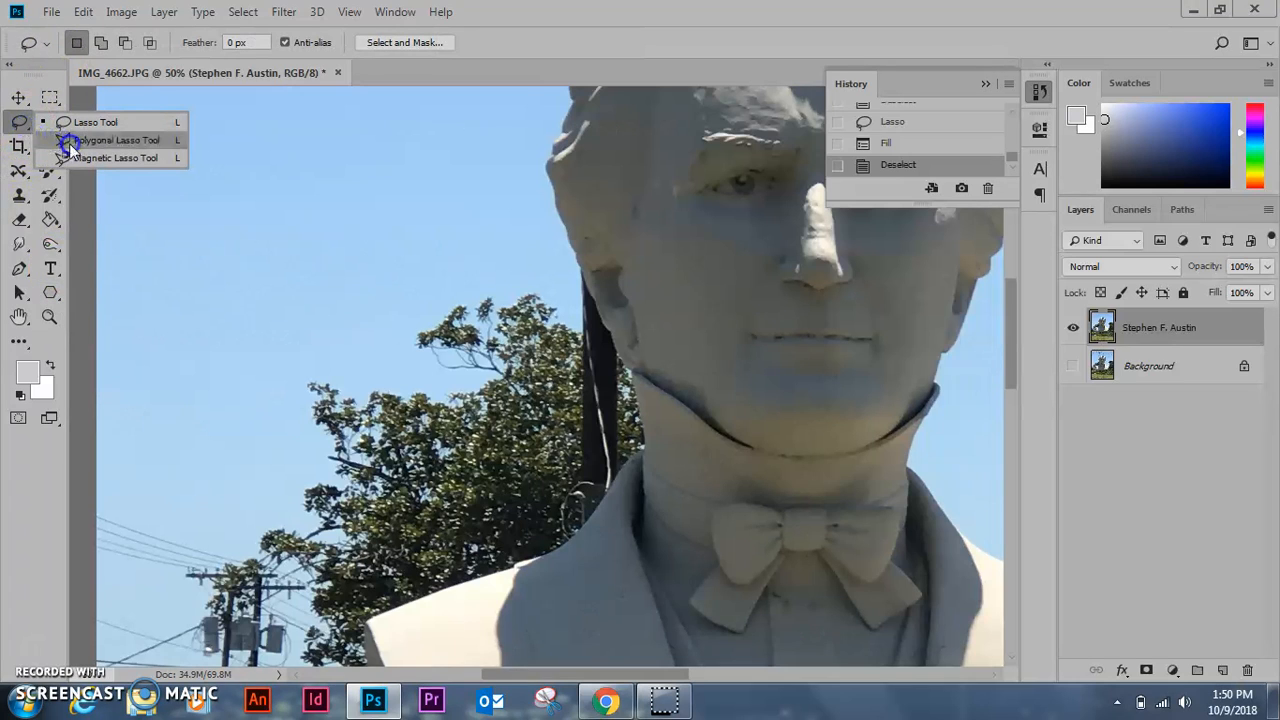
click(69, 143)
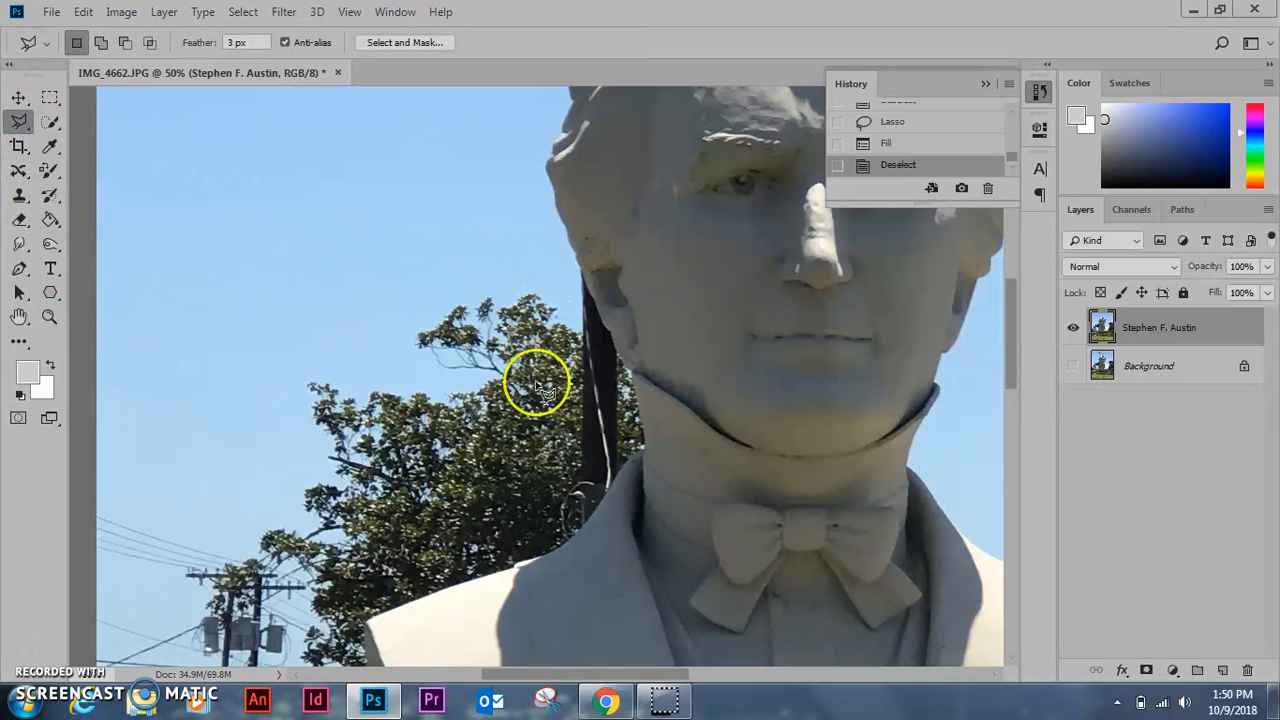
click(49, 316)
click(596, 318)
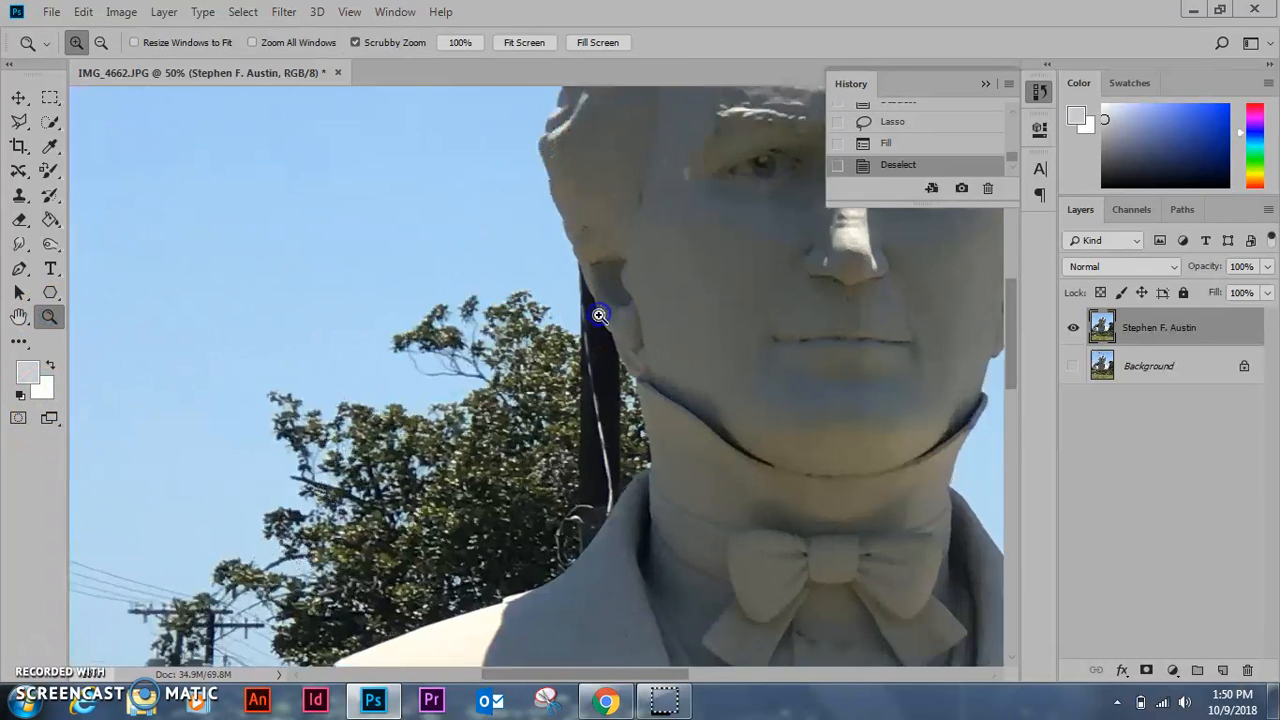
click(596, 320)
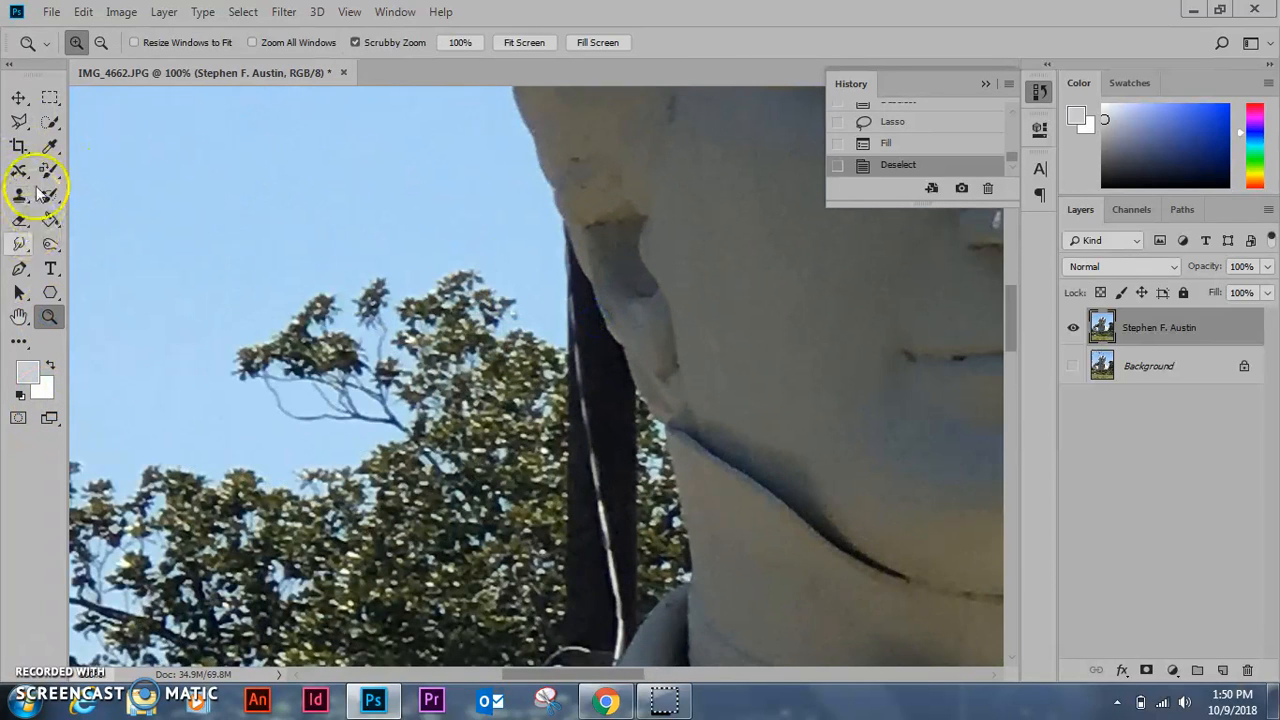
click(18, 121)
right_click(18, 121)
click(100, 138)
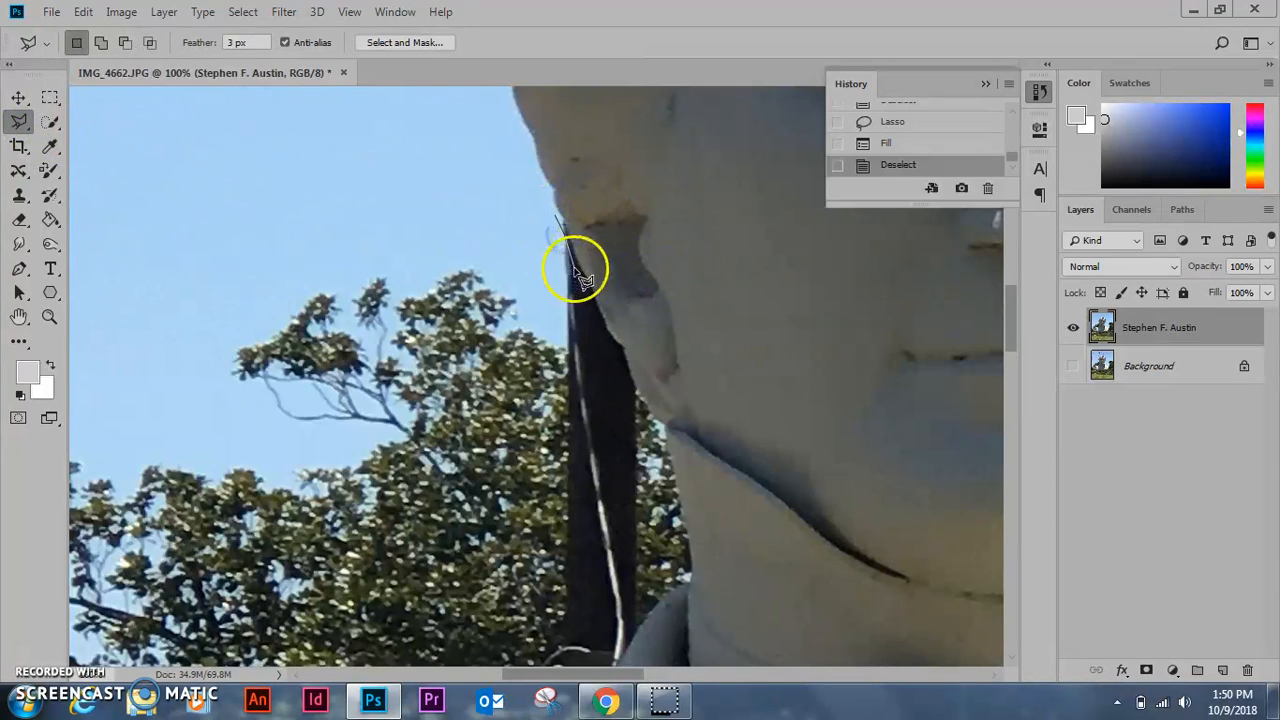
click(604, 321)
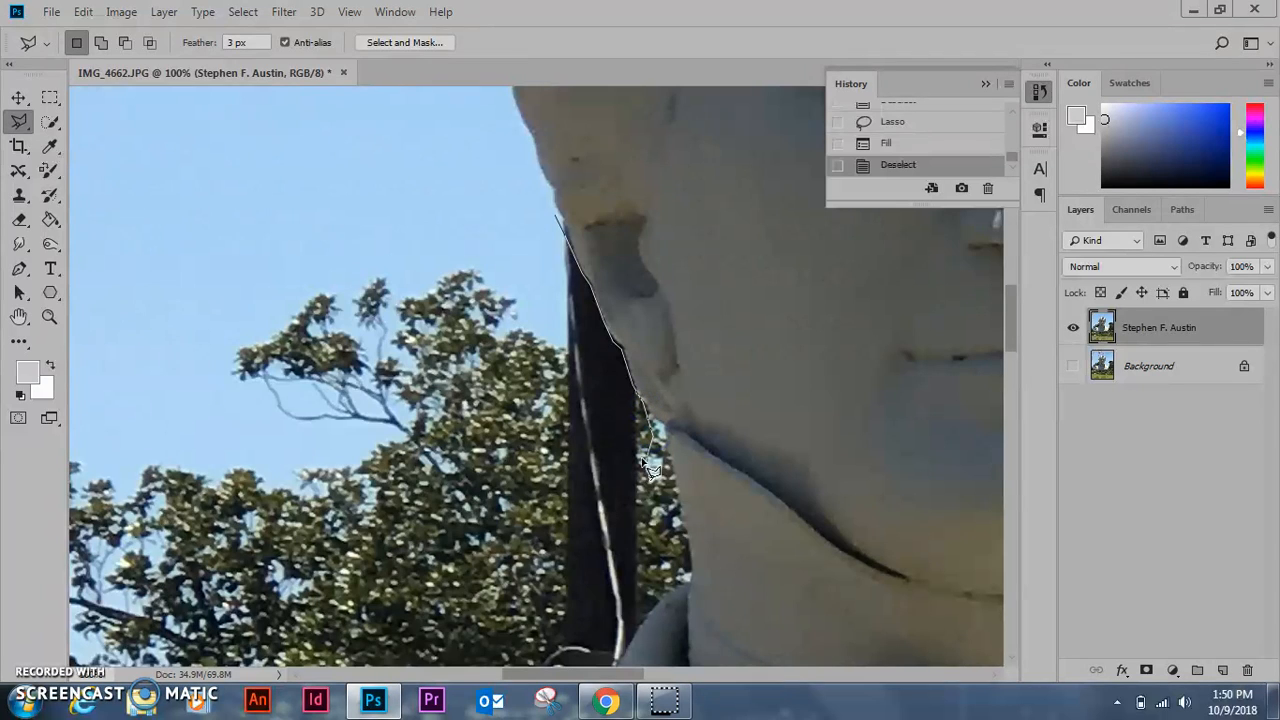
click(662, 588)
click(632, 632)
mouse_move(568, 700)
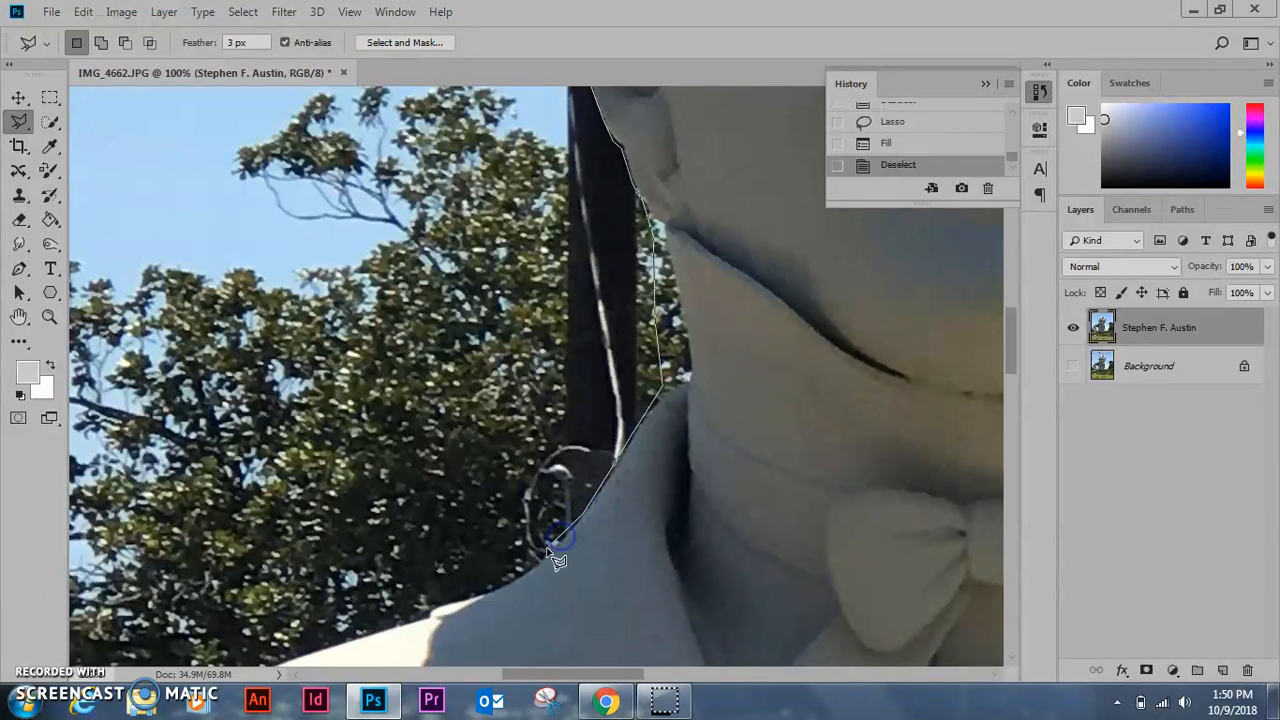
Close the polygonal selection through the tree foliage and the sky above it, back to the edge of the statue's face.
click(418, 548)
click(505, 377)
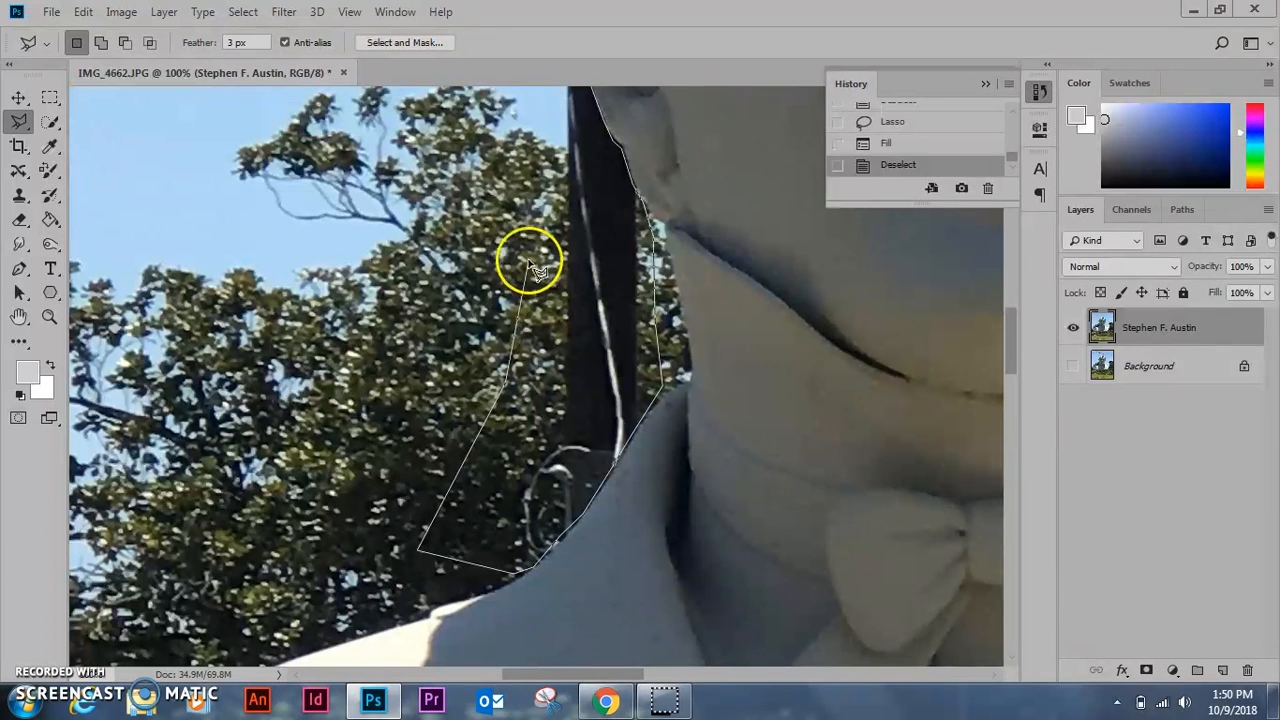
scroll(505, 175, up, 5)
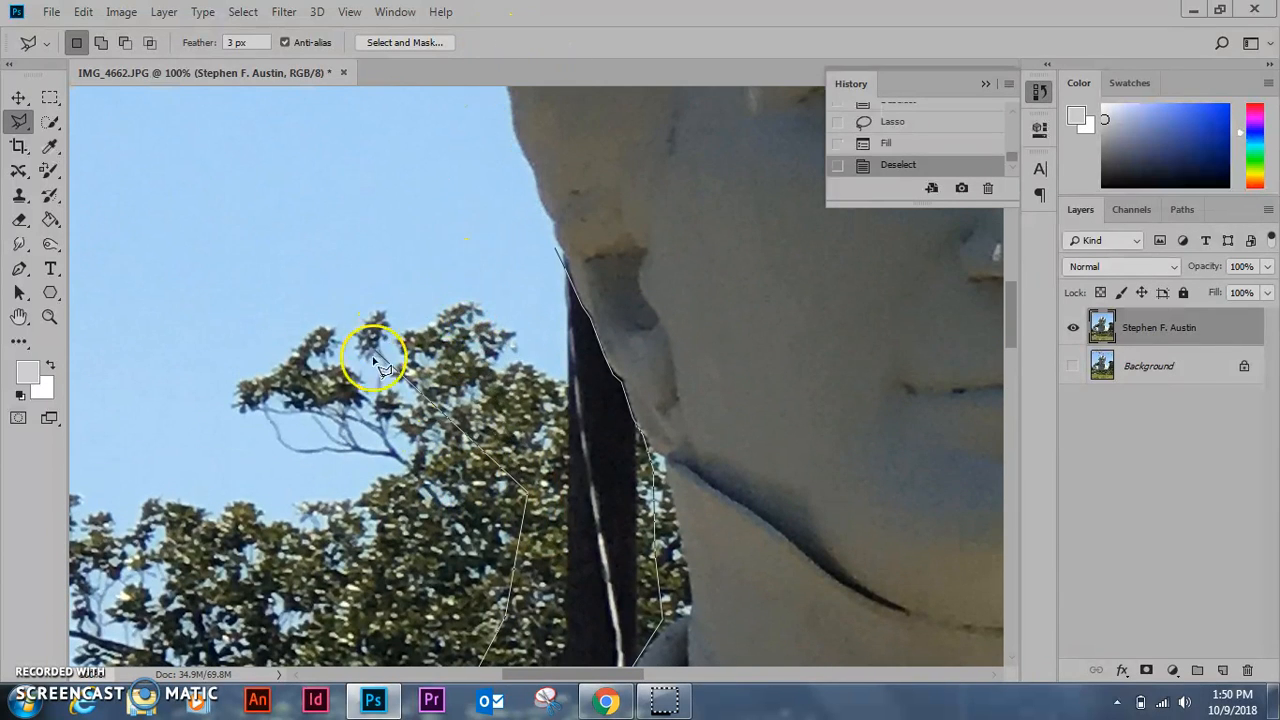
click(441, 439)
click(415, 307)
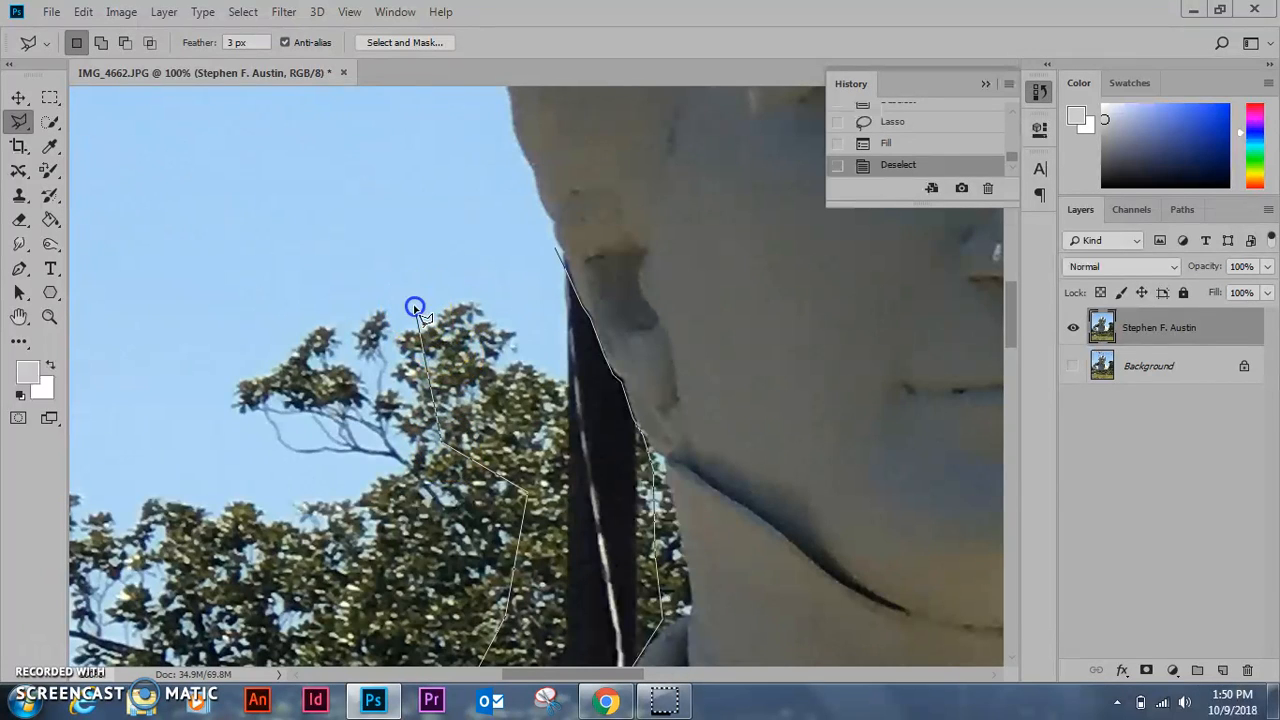
click(541, 208)
scroll(617, 534, down, 5)
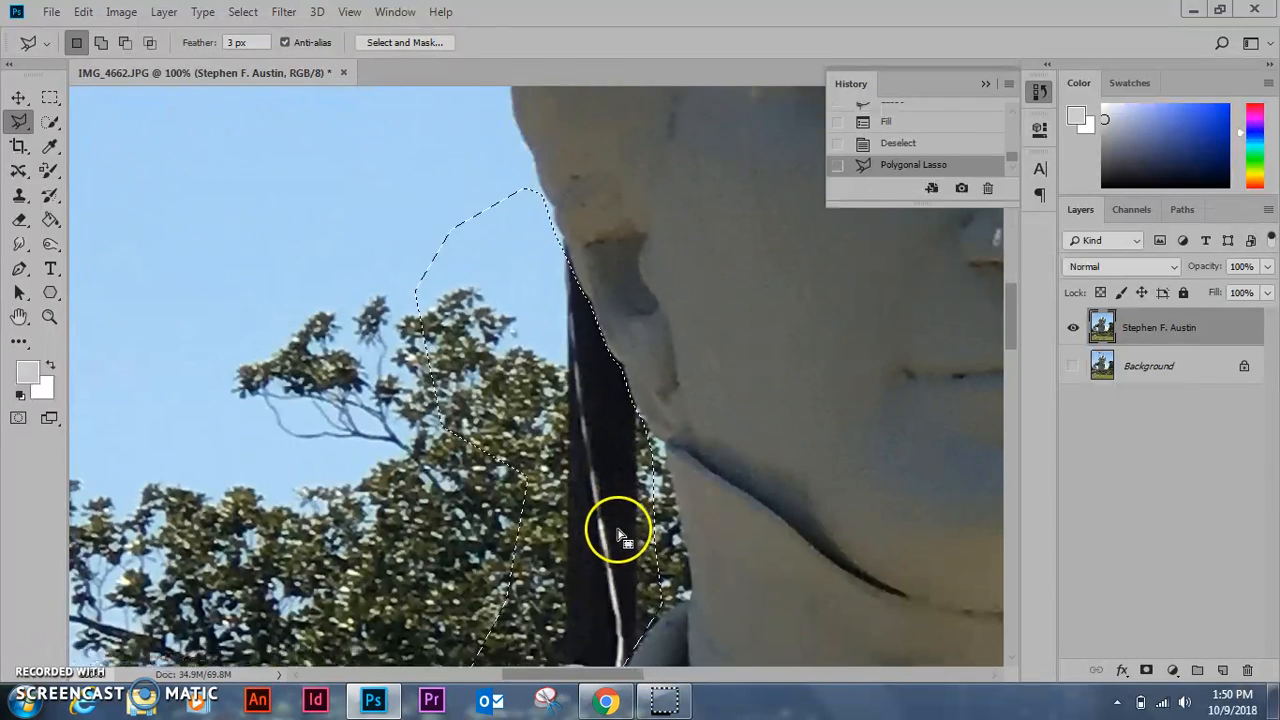
scroll(605, 575, up, 1)
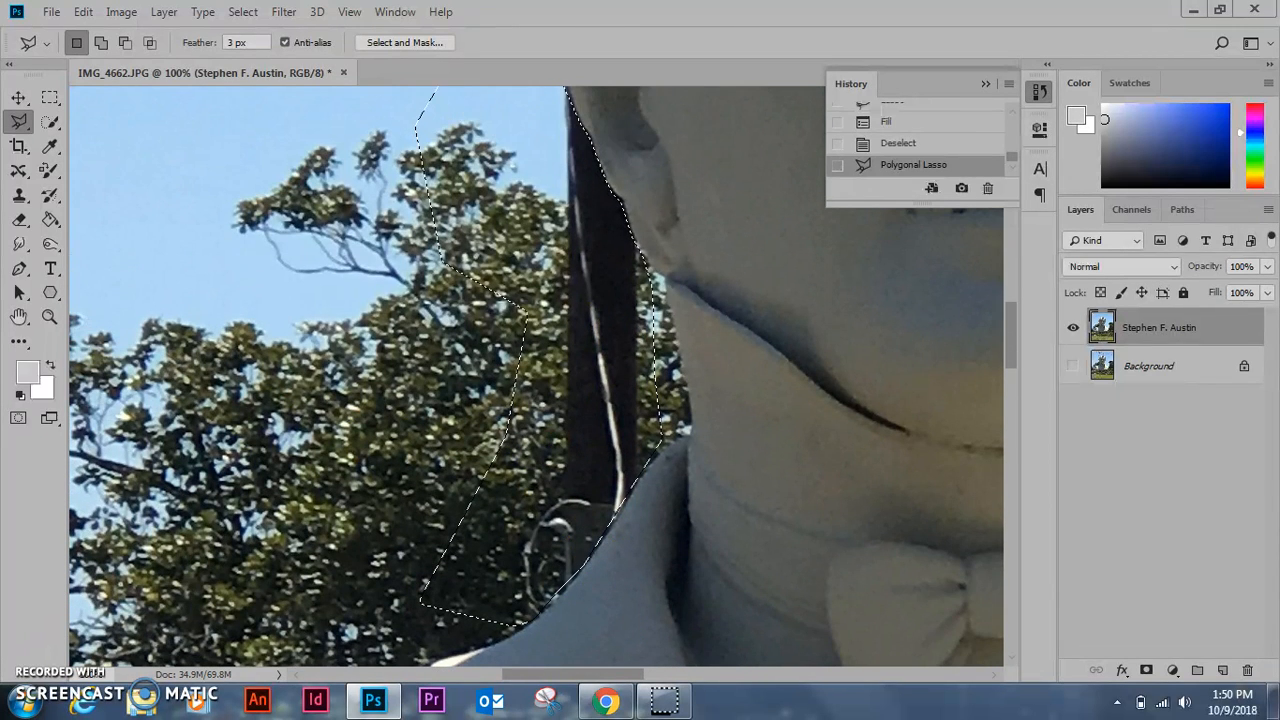
Switch to the Clone Stamp and set its brush size to 81 px.
drag(20, 210, 91, 194)
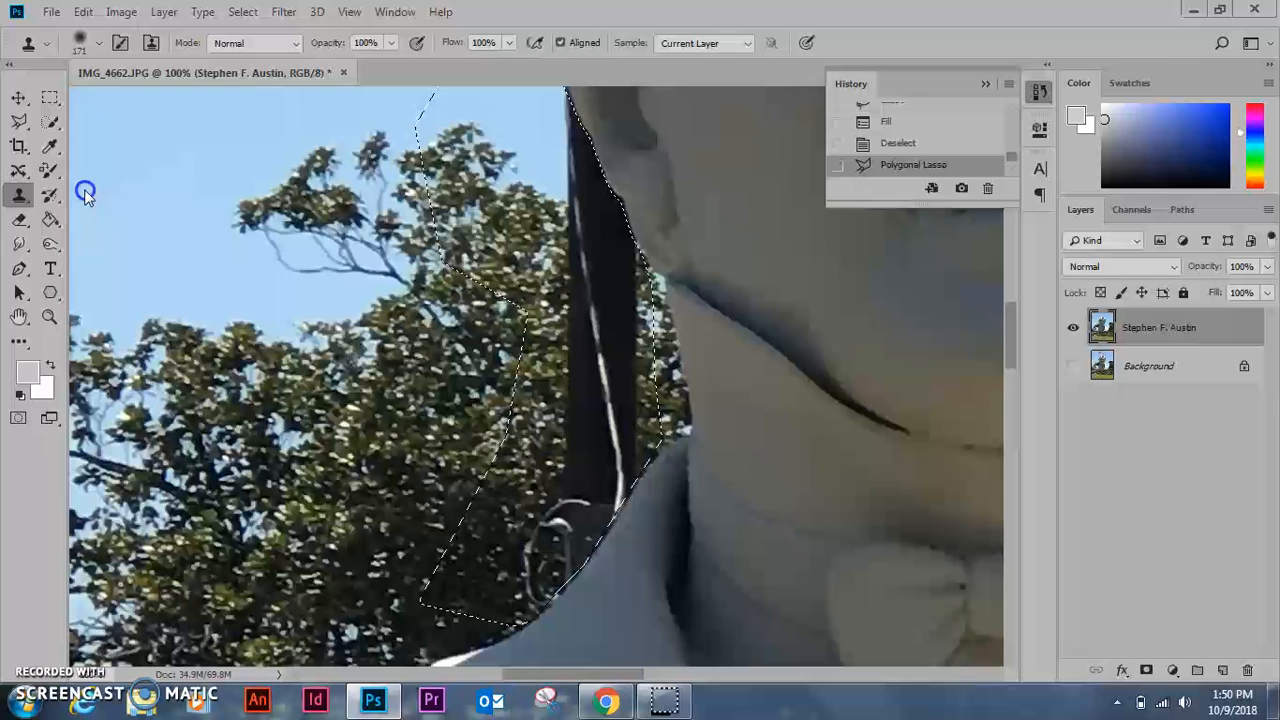
click(96, 43)
drag(155, 106, 138, 104)
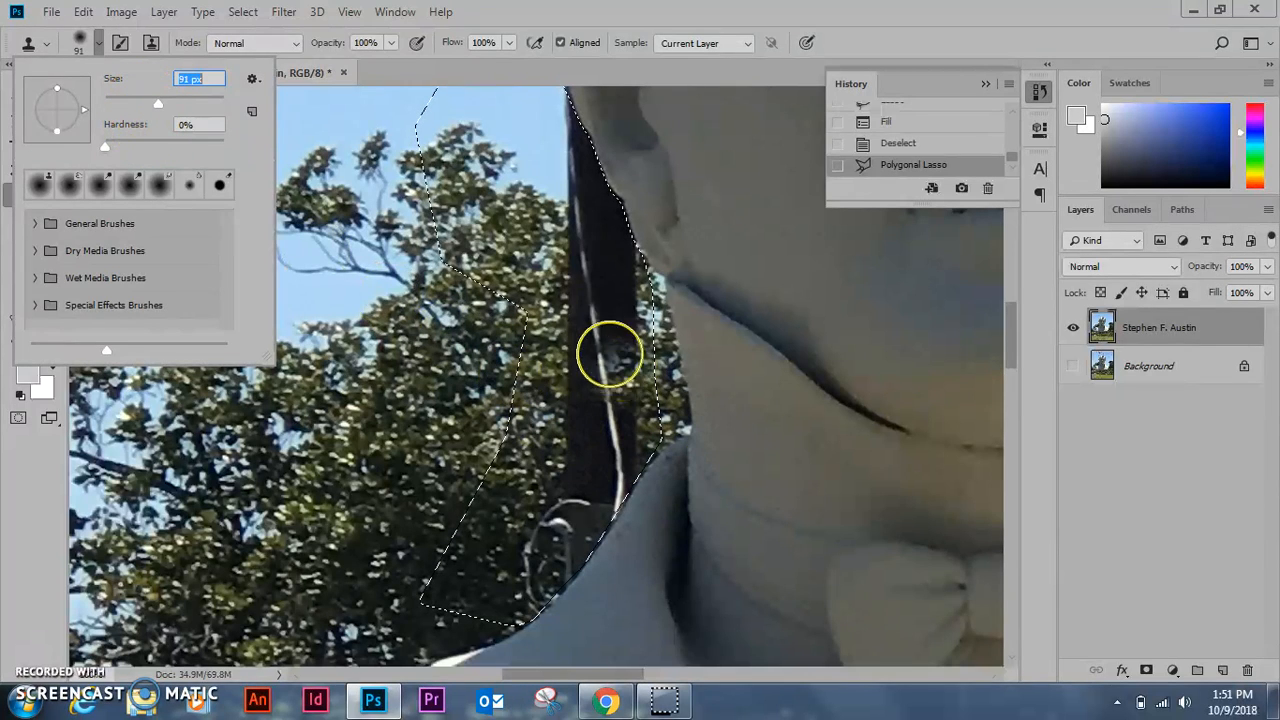
drag(153, 107, 153, 106)
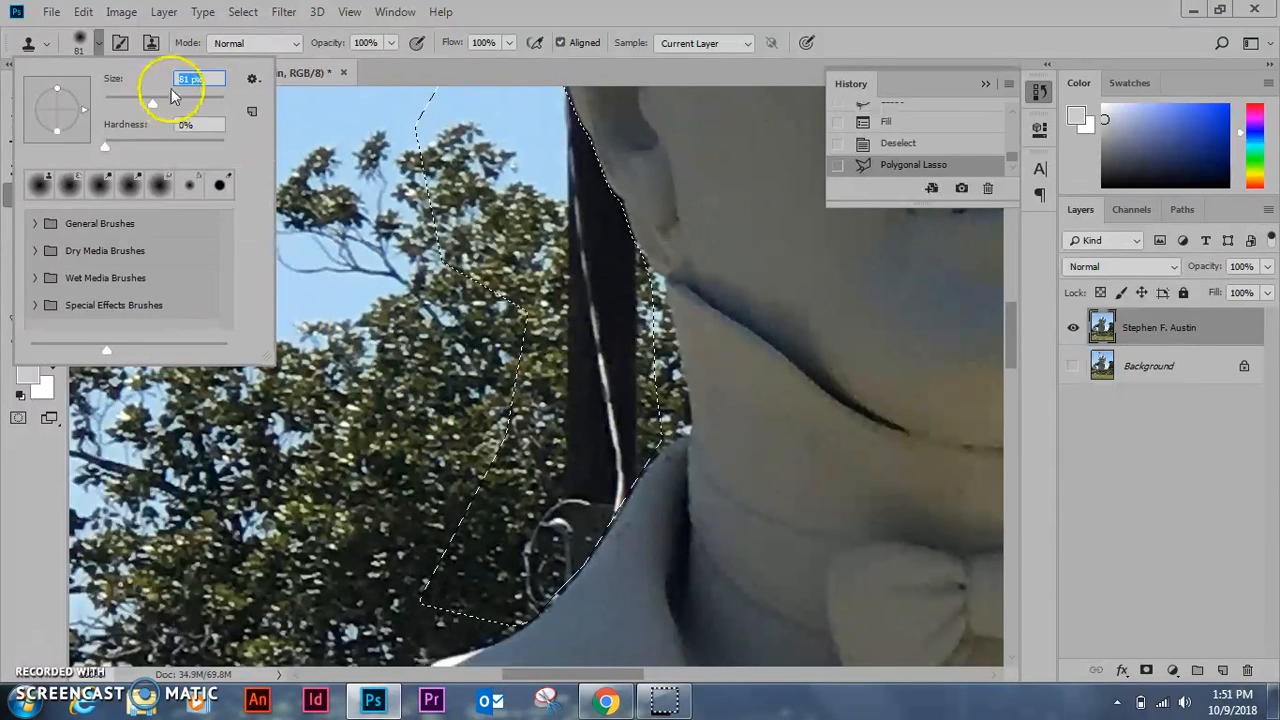
click(80, 43)
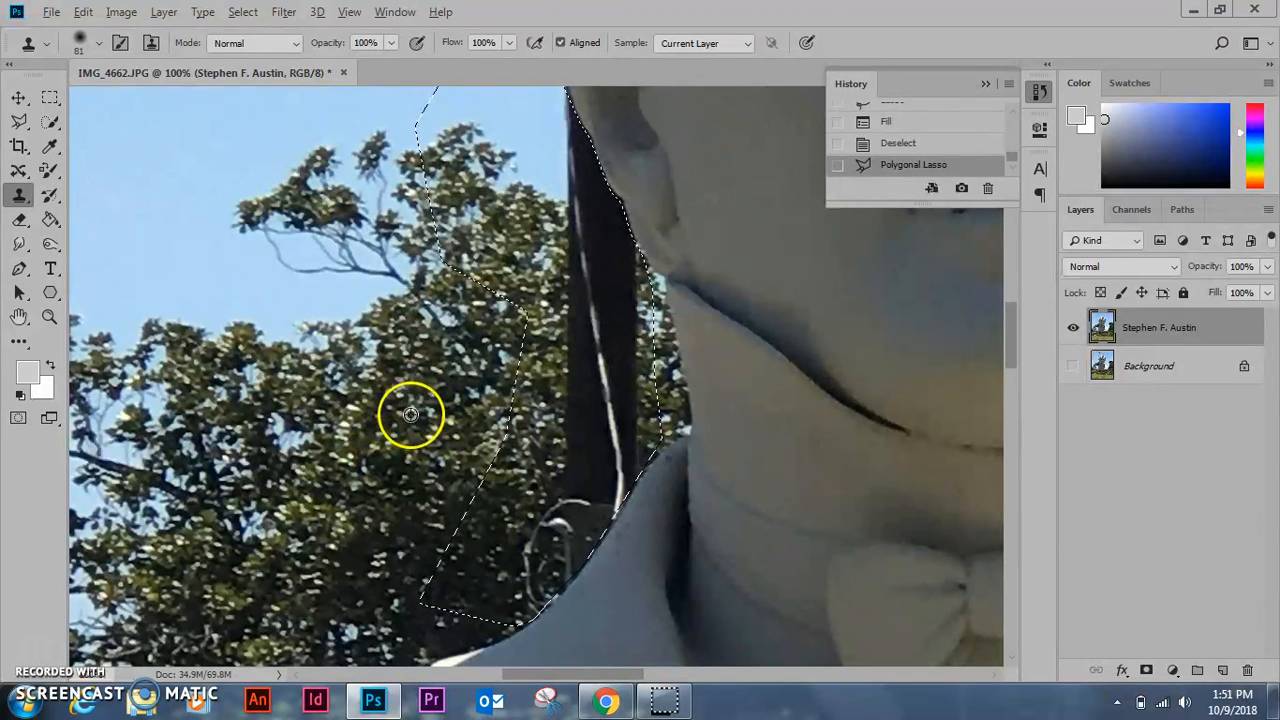
Sample the tree foliage and clone it over the wire loop and the pole inside the selection, working upward from the collar.
mouse_move(368, 519)
mouse_down()
mouse_move(457, 432)
mouse_move(424, 476)
mouse_move(549, 533)
mouse_move(343, 429)
mouse_move(656, 456)
mouse_move(401, 652)
mouse_move(566, 574)
mouse_up()
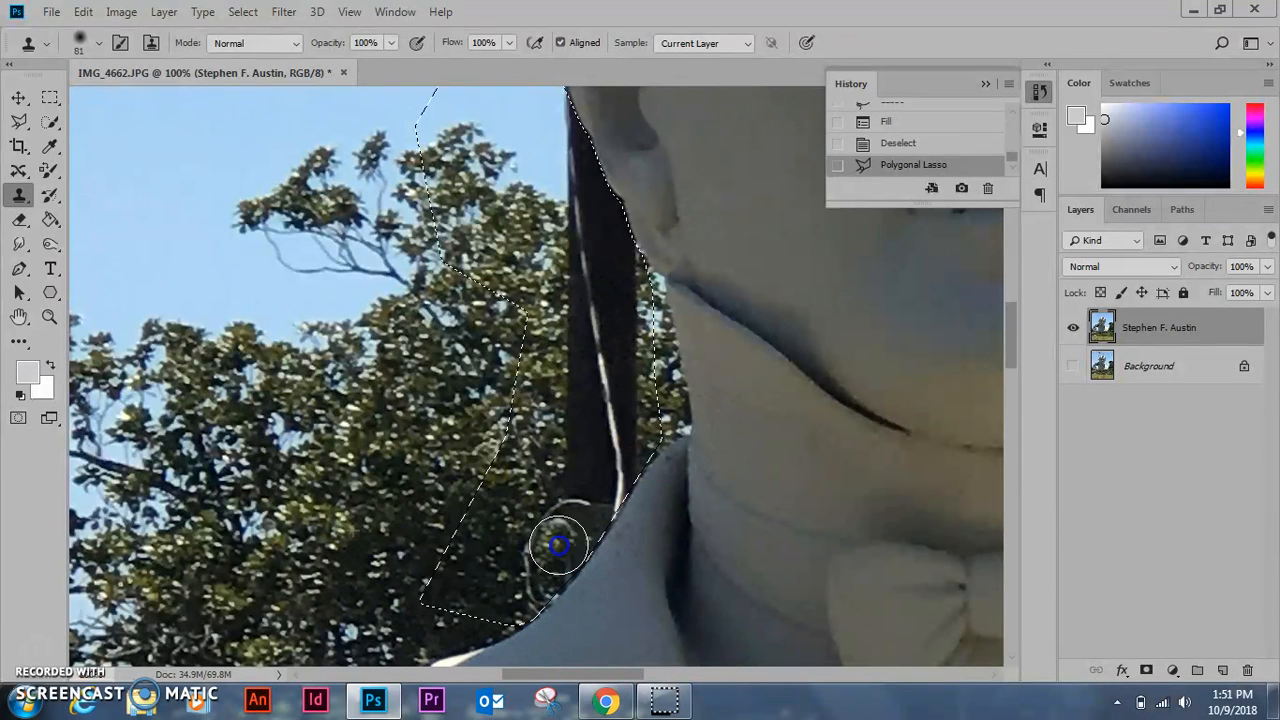
drag(585, 484, 587, 474)
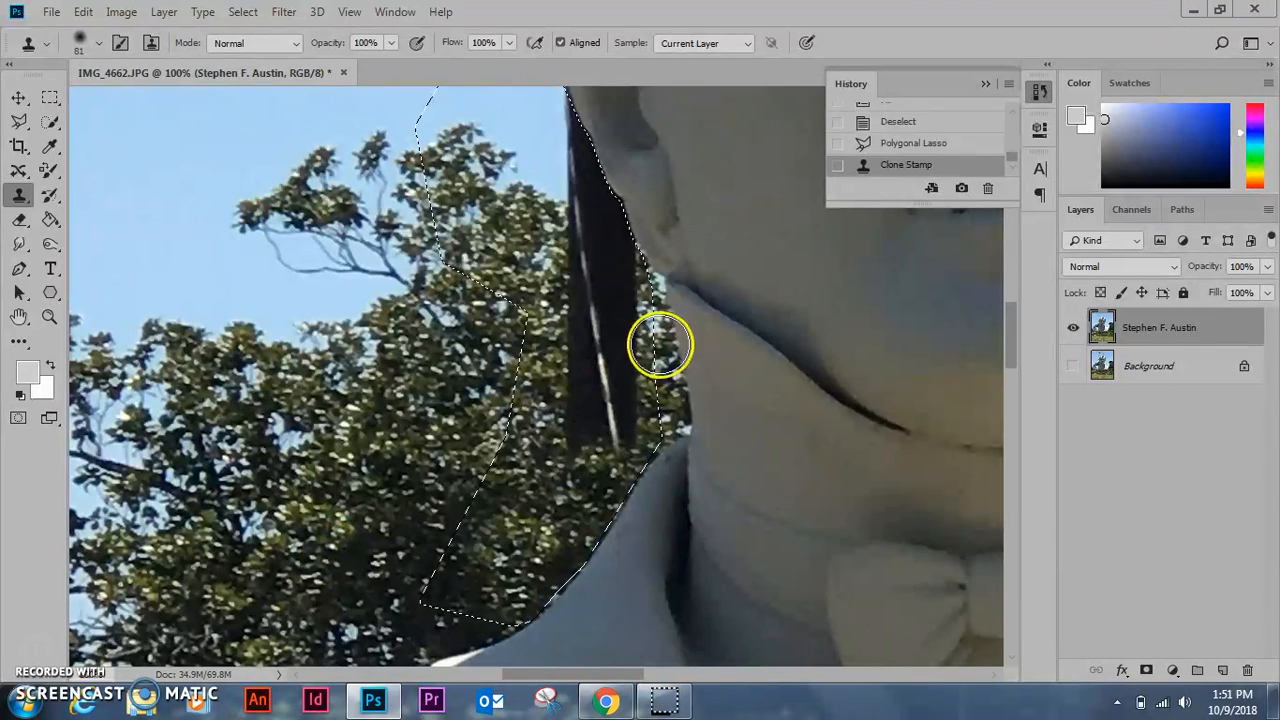
drag(607, 420, 602, 447)
drag(606, 378, 602, 234)
Resample foliage near the treetop and clone it over the remaining pole beside the ear, blending the leaves into the sky.
alt+click(393, 415)
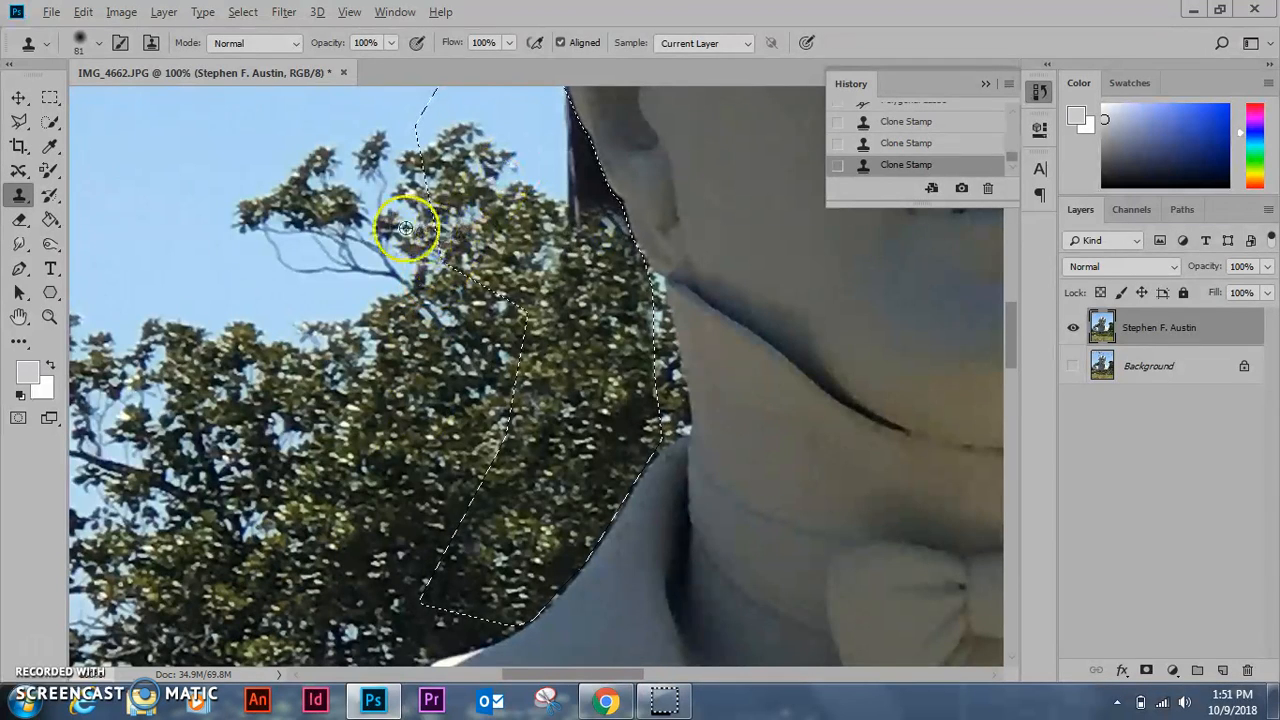
alt+click(291, 402)
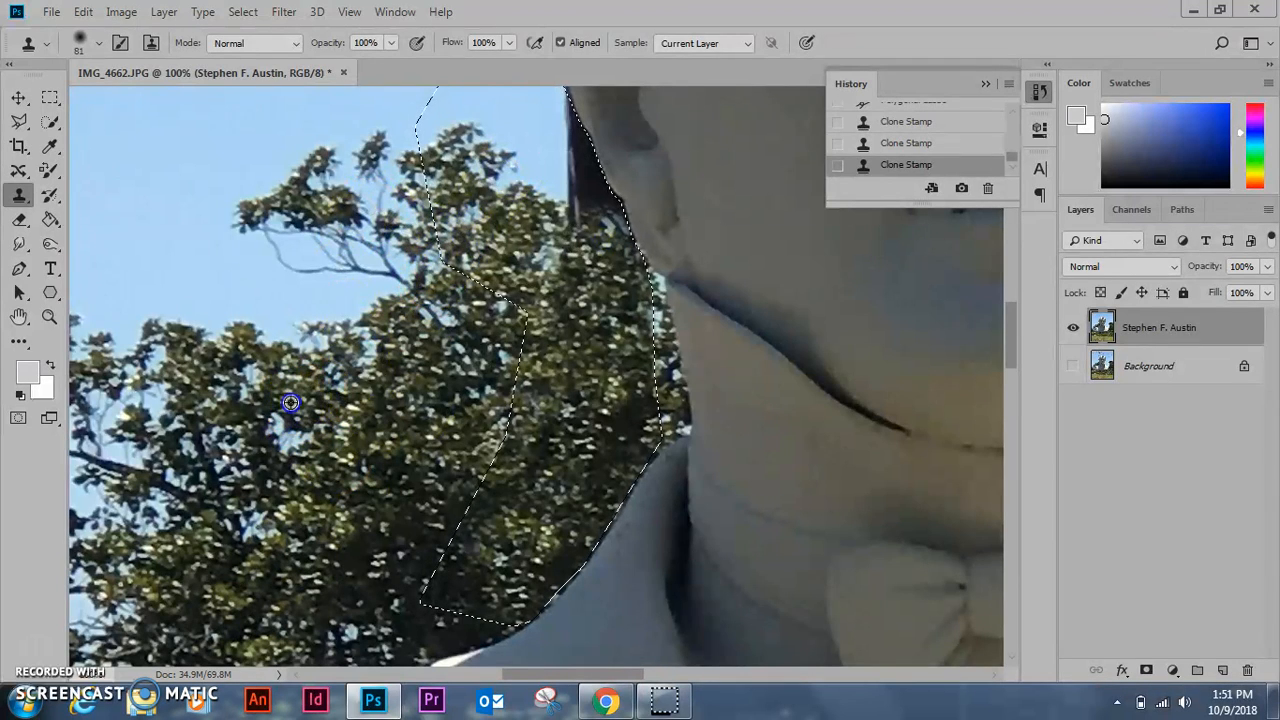
drag(618, 151, 559, 149)
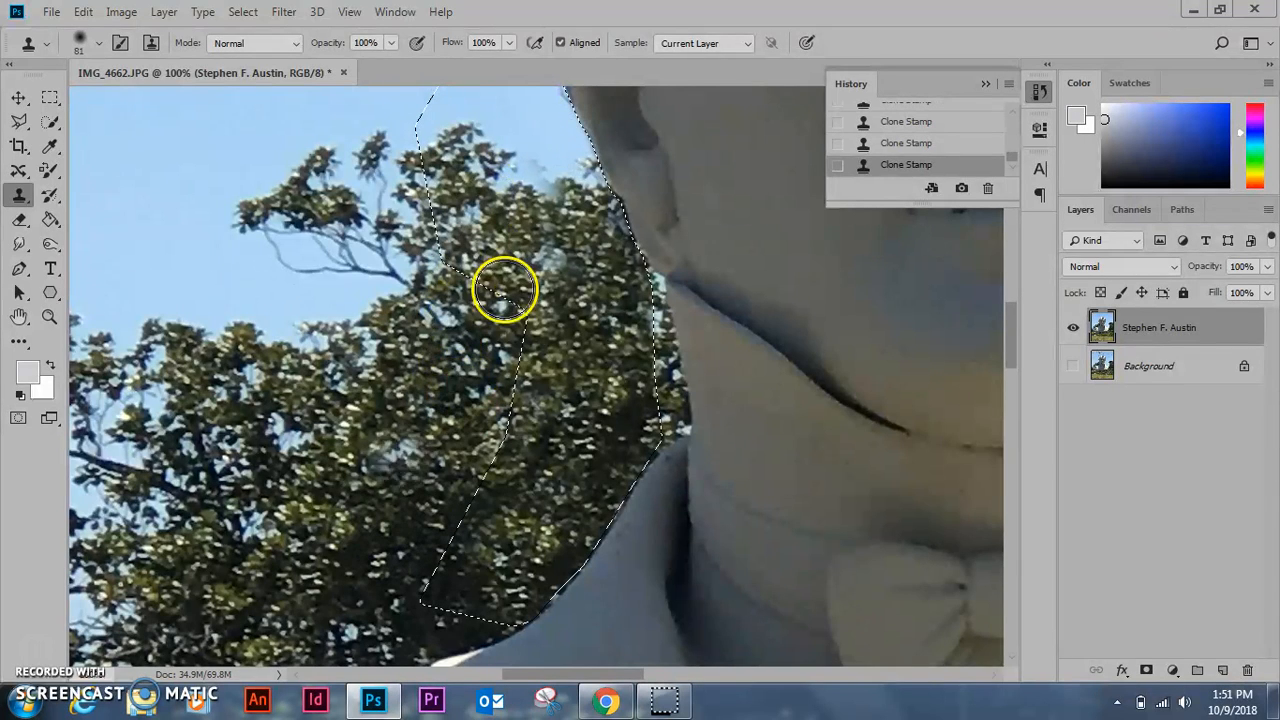
drag(561, 249, 530, 196)
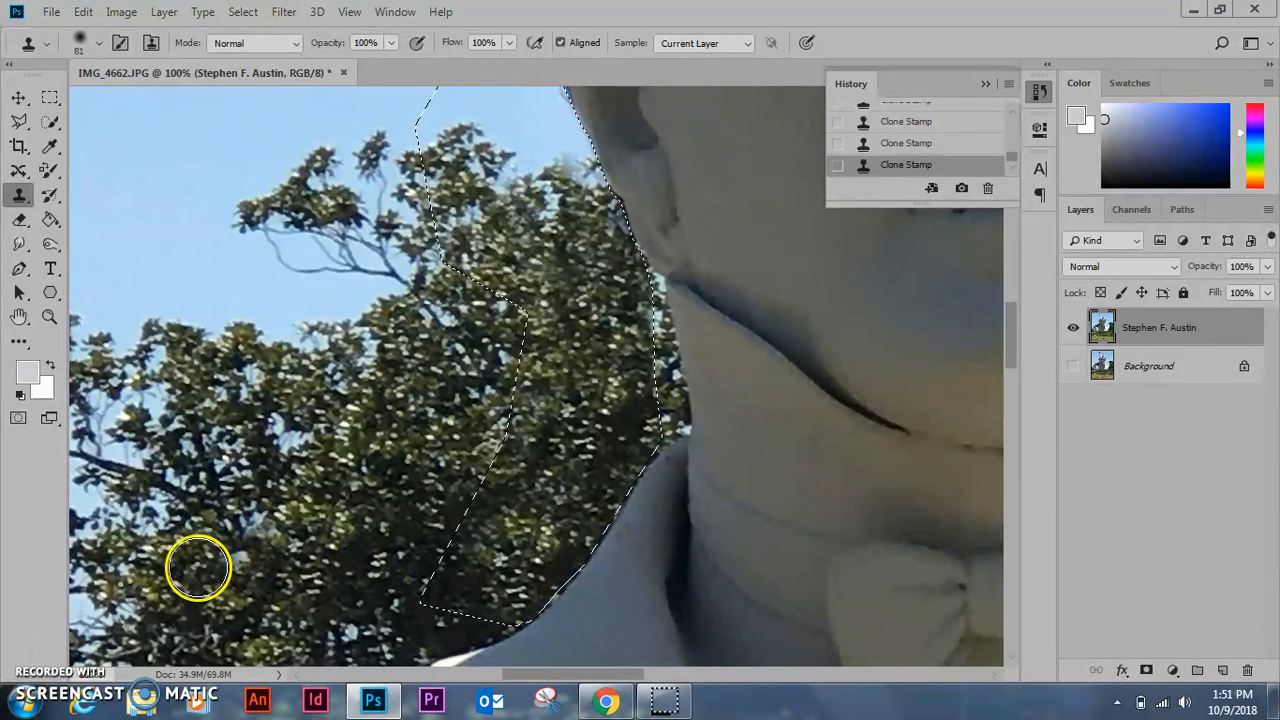
Deselect the cloned tree area with the whole photo in view, and switch to the Rectangular Marquee tool.
click(49, 317)
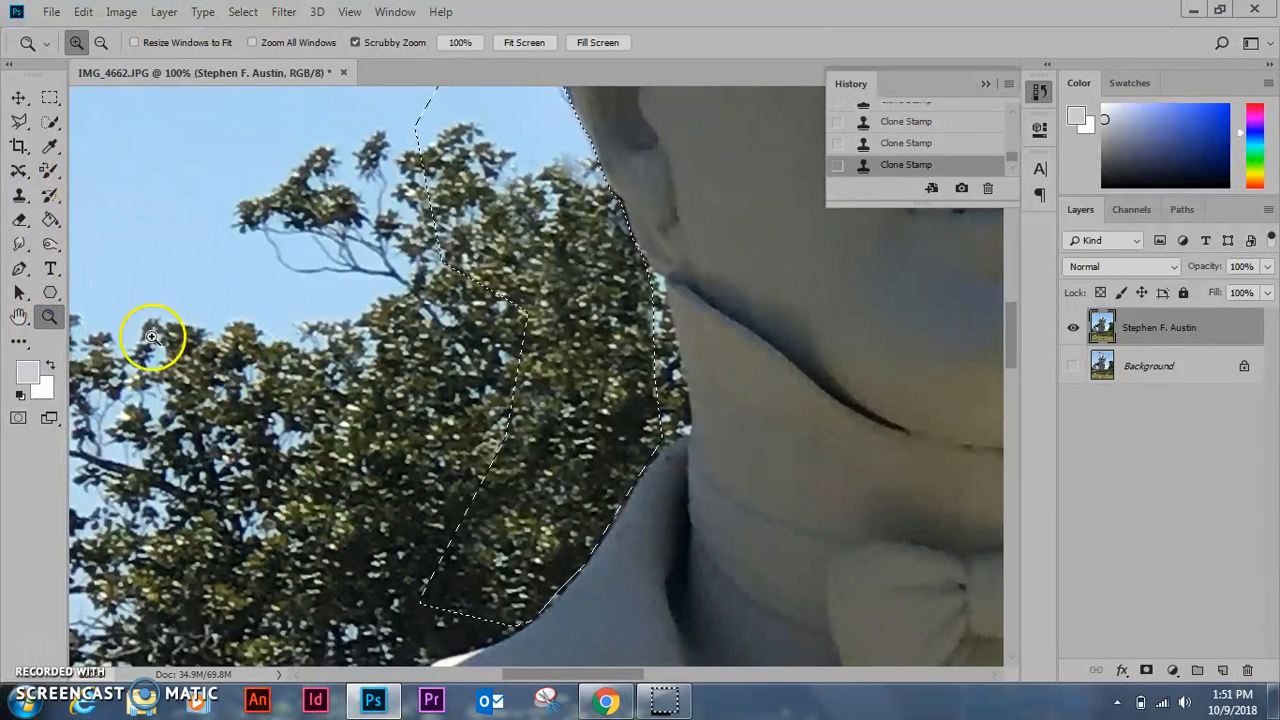
alt+click(403, 451)
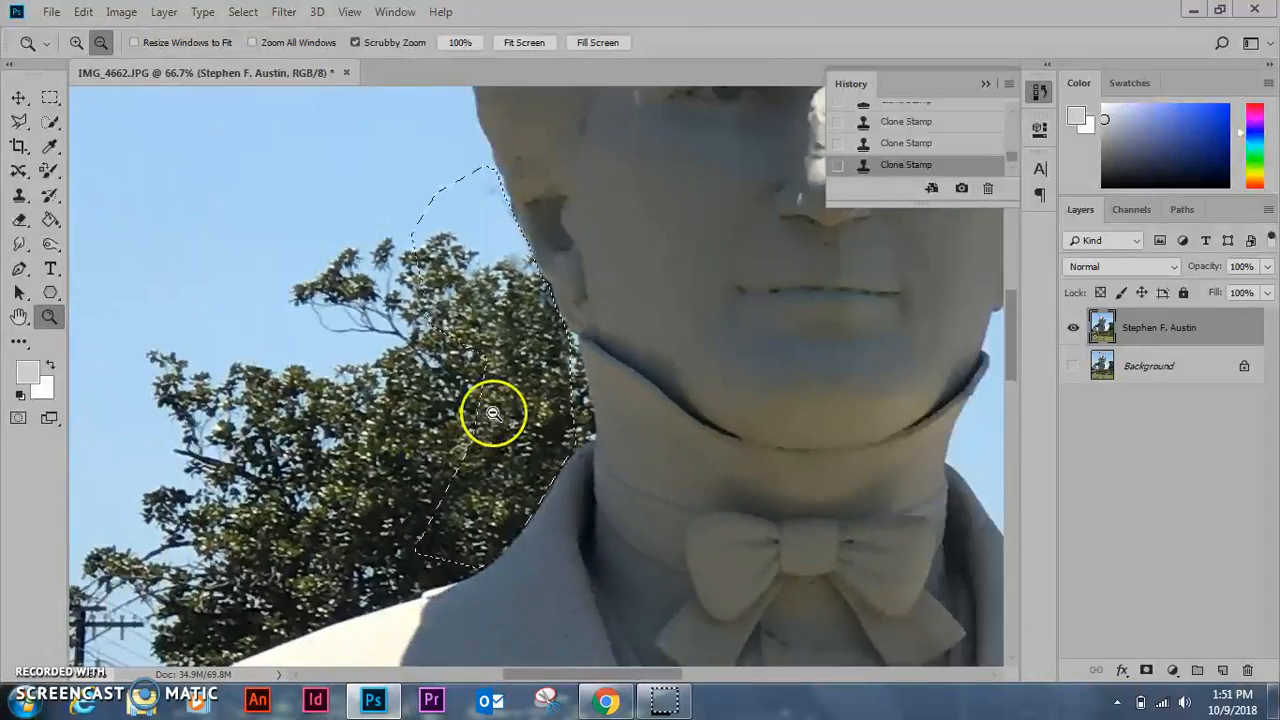
alt+click(493, 413)
alt+click(575, 426)
alt+click(576, 426)
alt+click(579, 427)
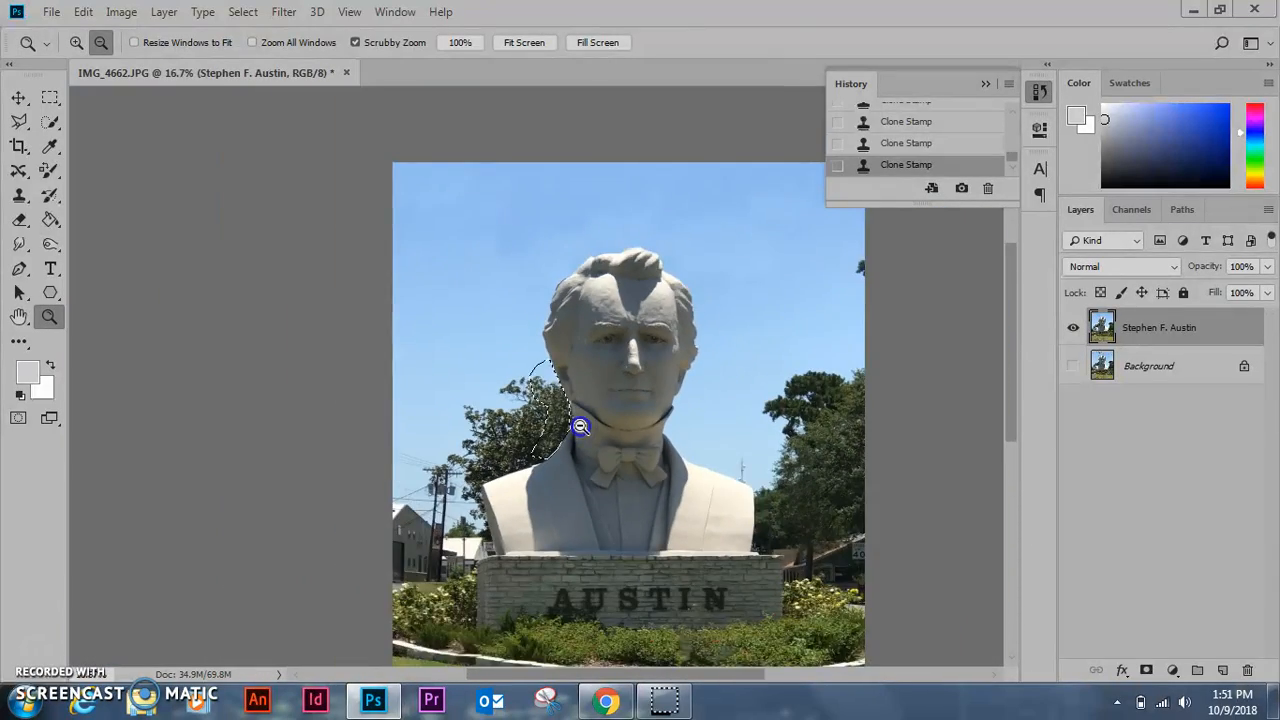
alt+click(579, 427)
click(243, 11)
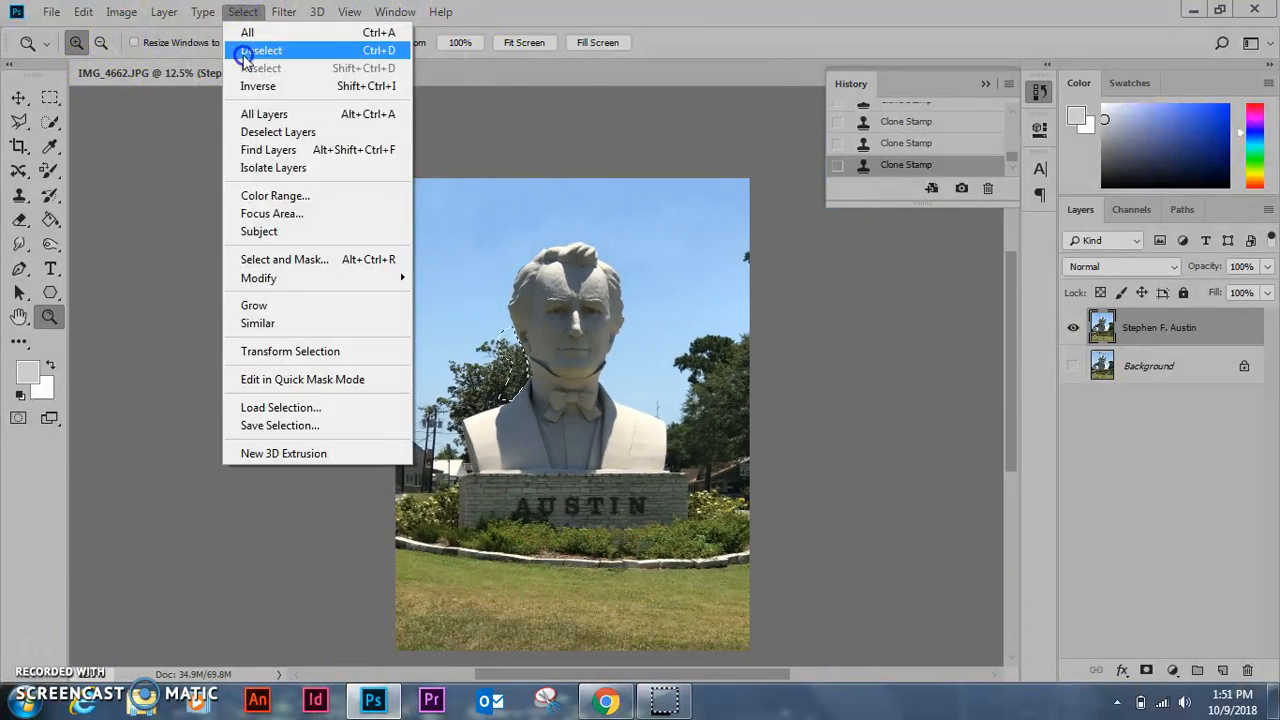
click(244, 56)
click(50, 98)
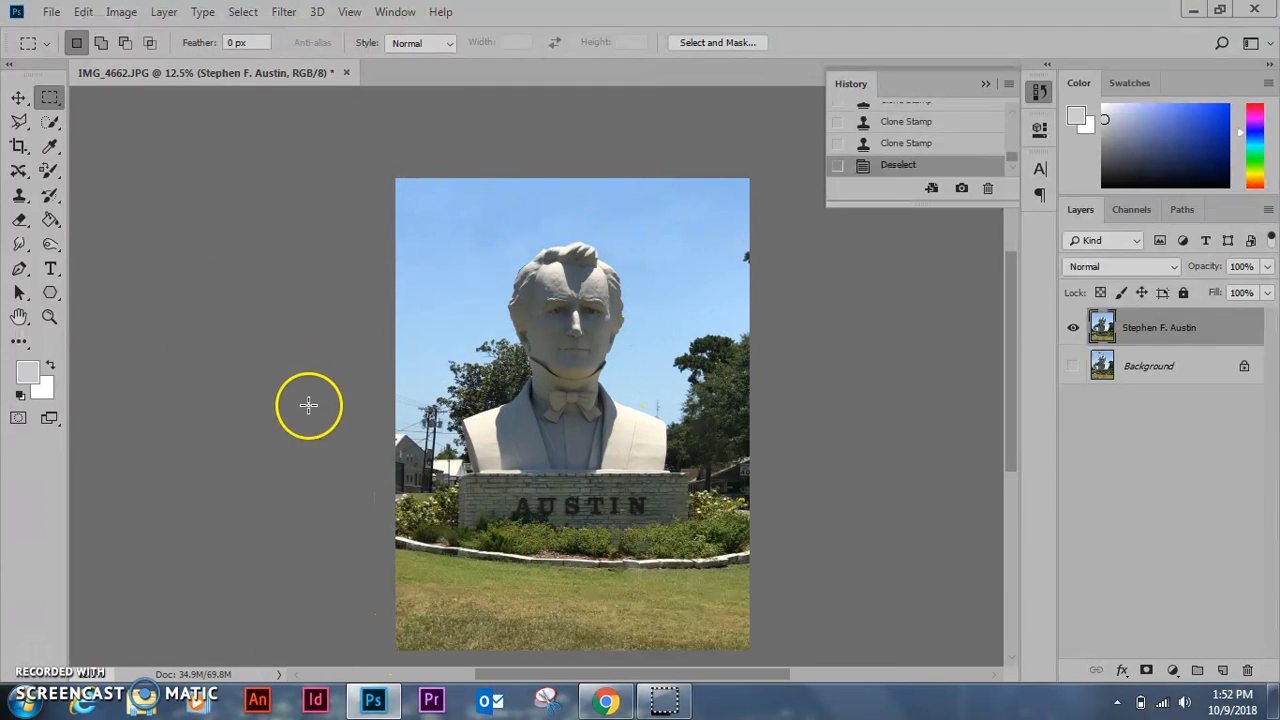
scroll(310, 430, down, 2)
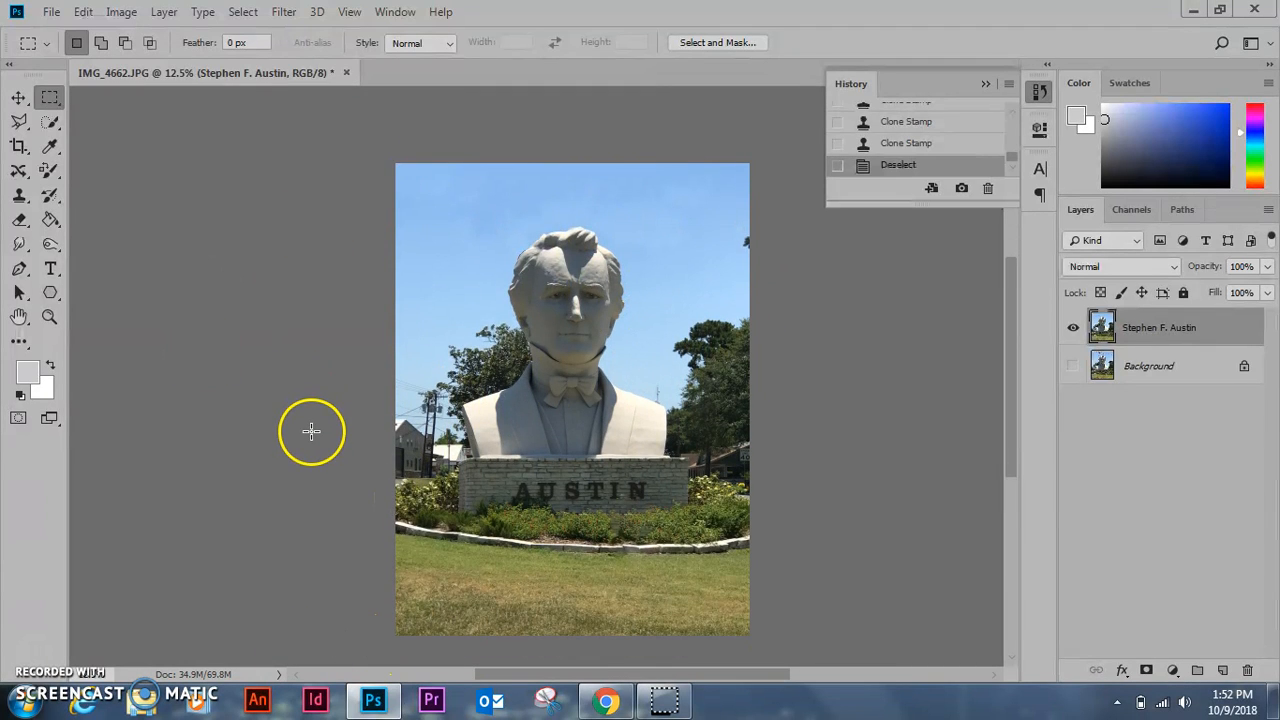
Save a PNG copy in Downloads named "your name stephen F", using the large file size option.
click(51, 12)
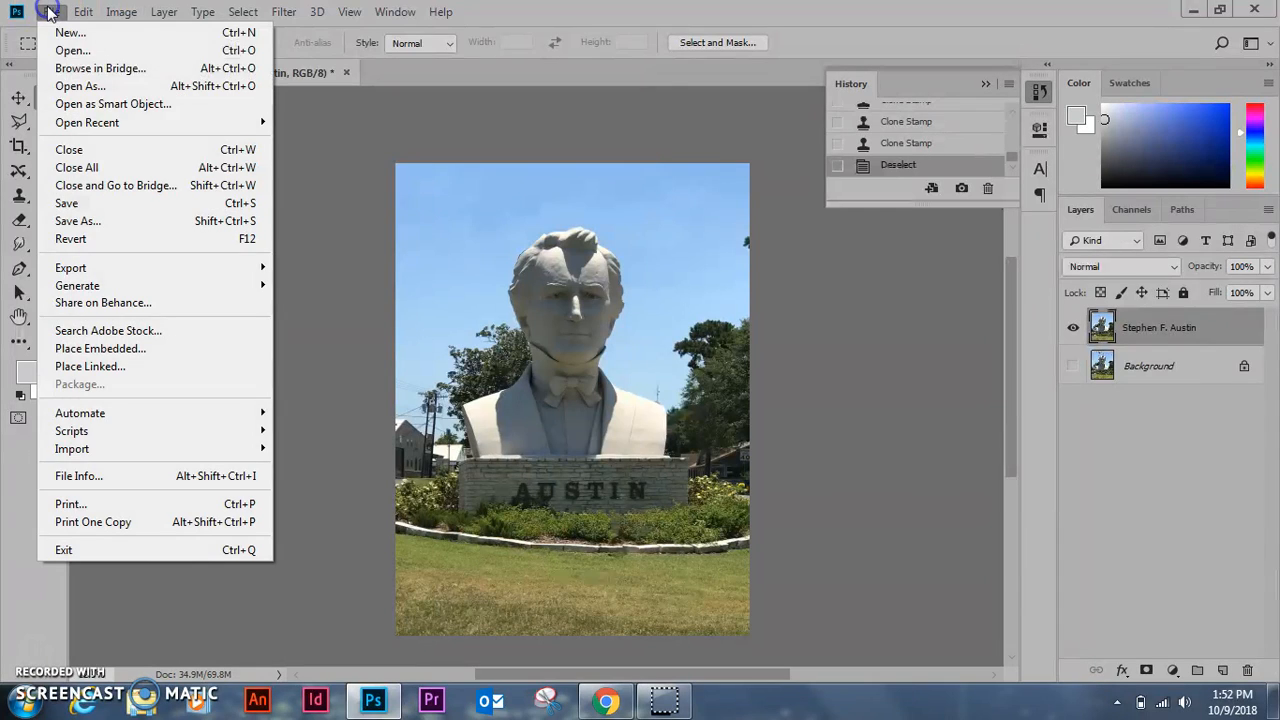
click(95, 222)
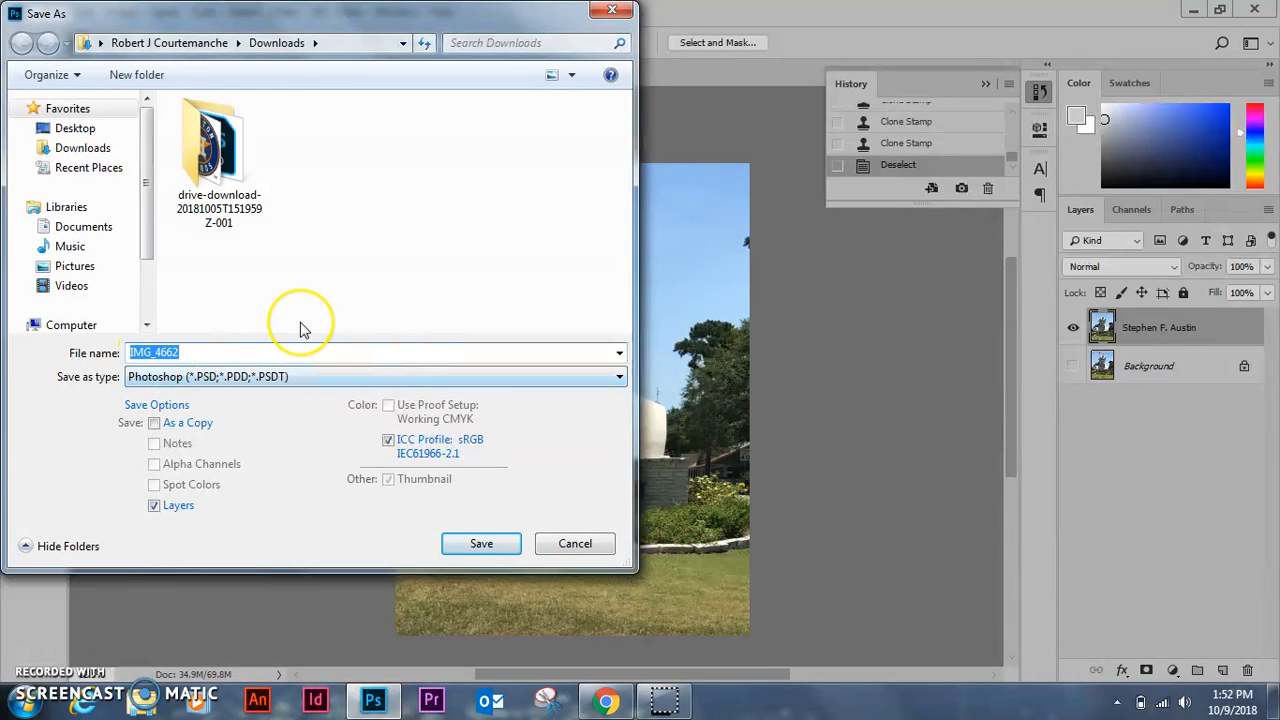
text(your)
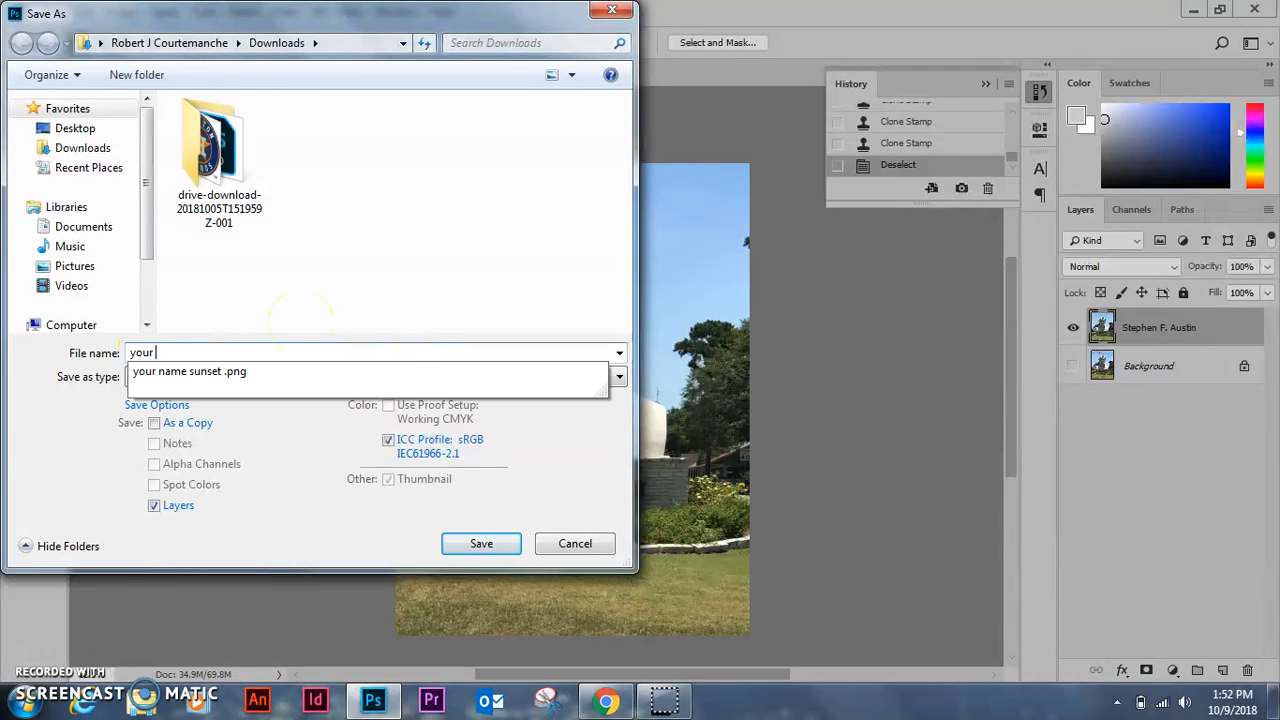
text( name stephen F)
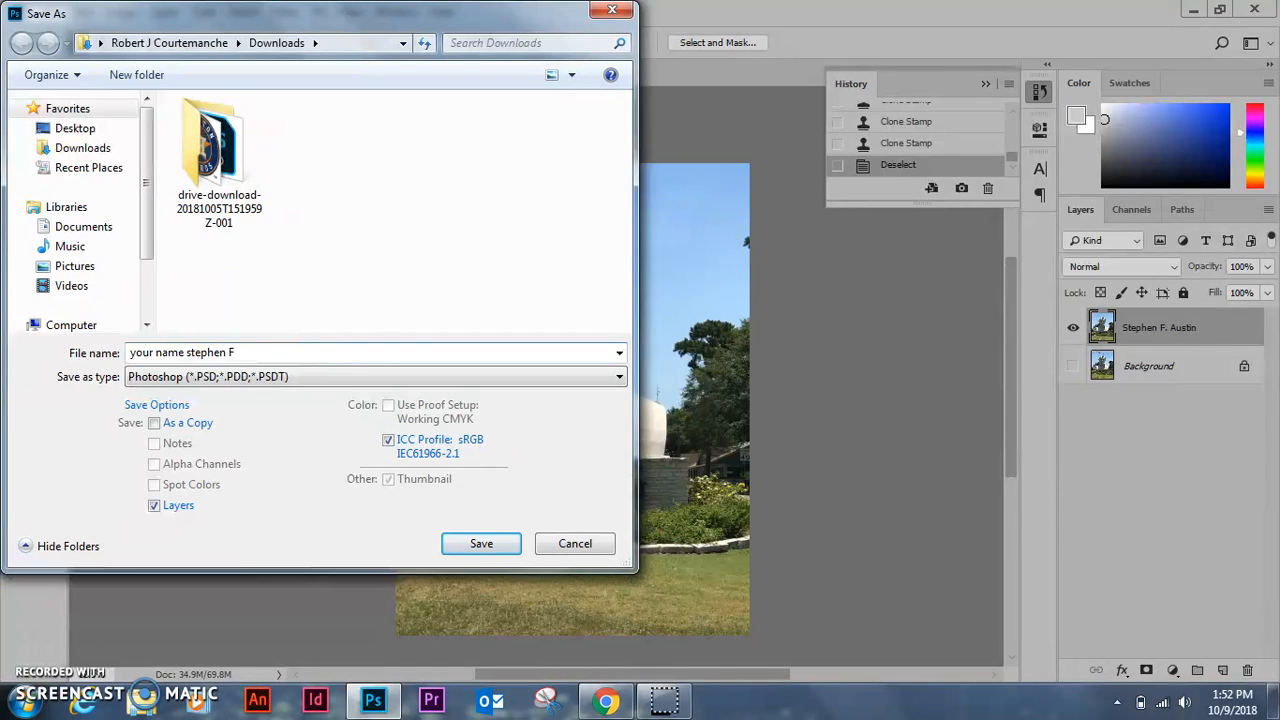
click(337, 377)
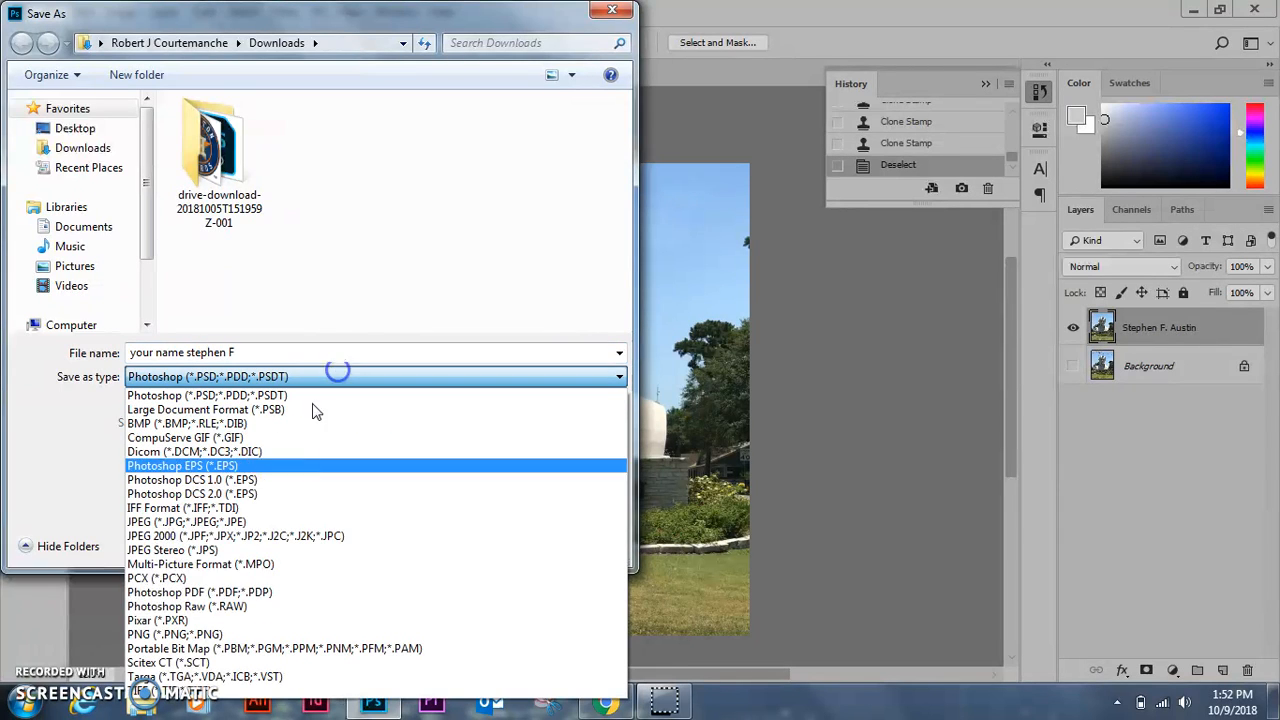
click(196, 634)
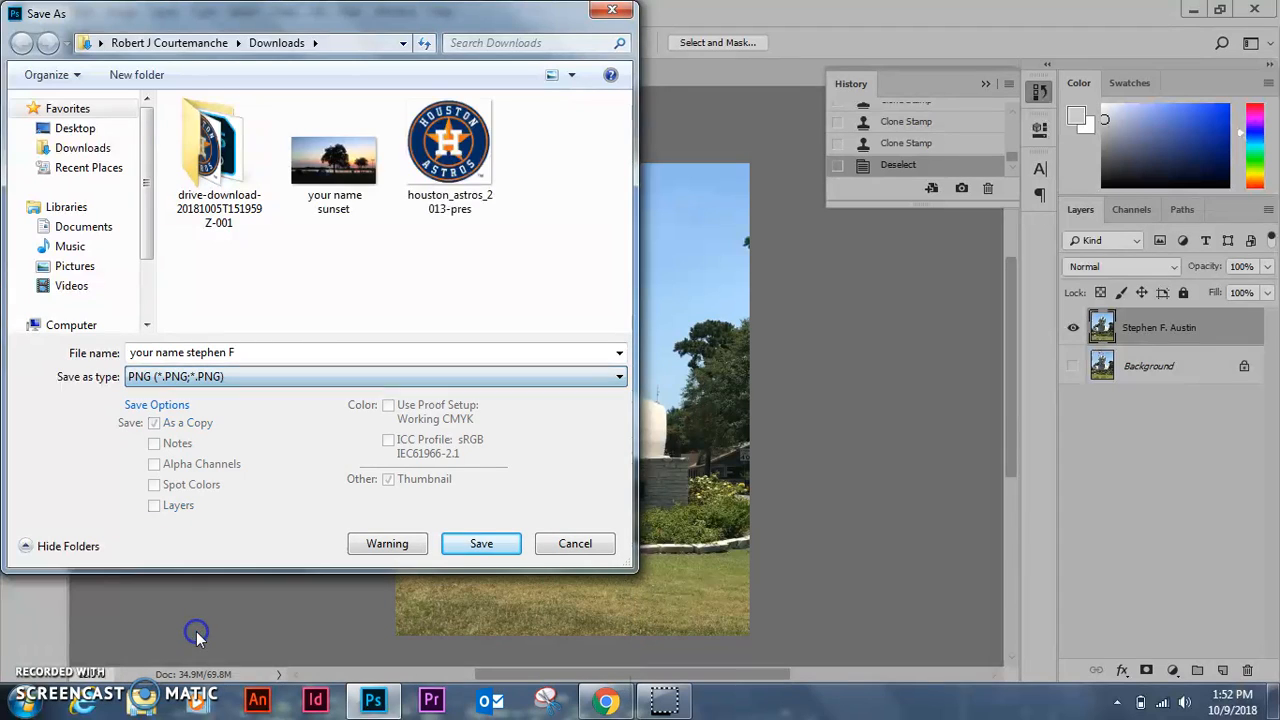
click(482, 545)
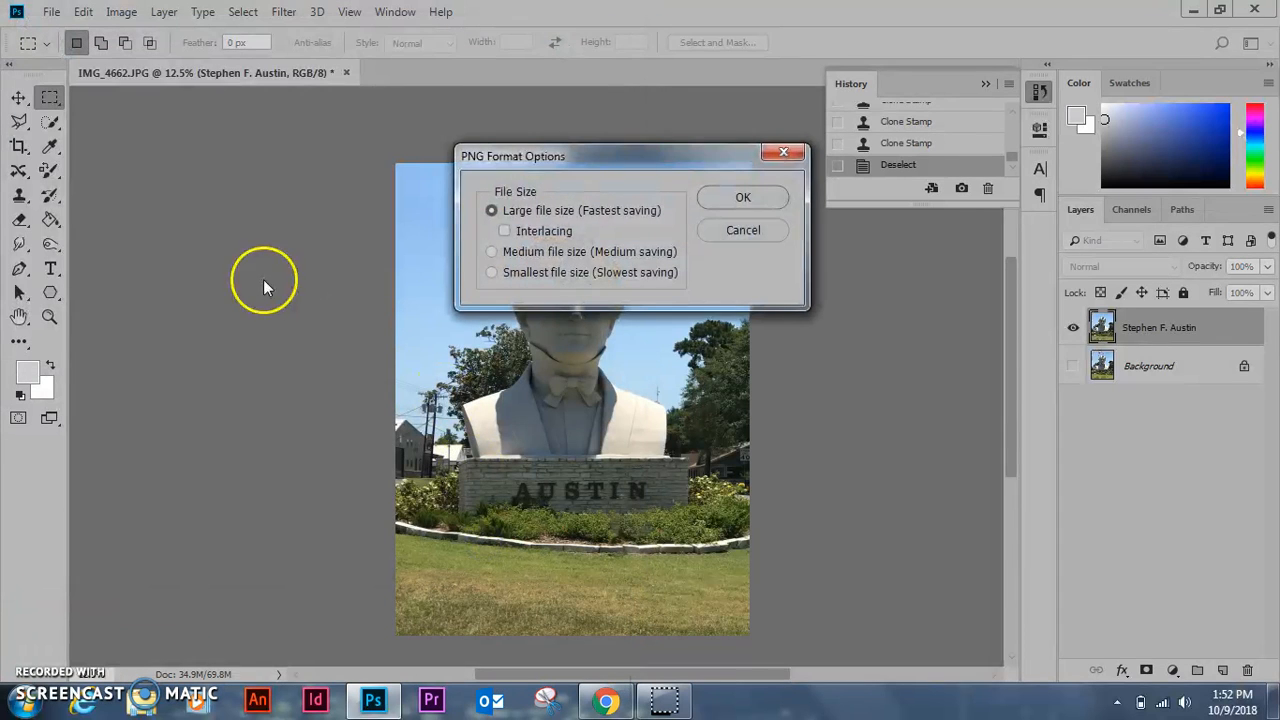
click(748, 200)
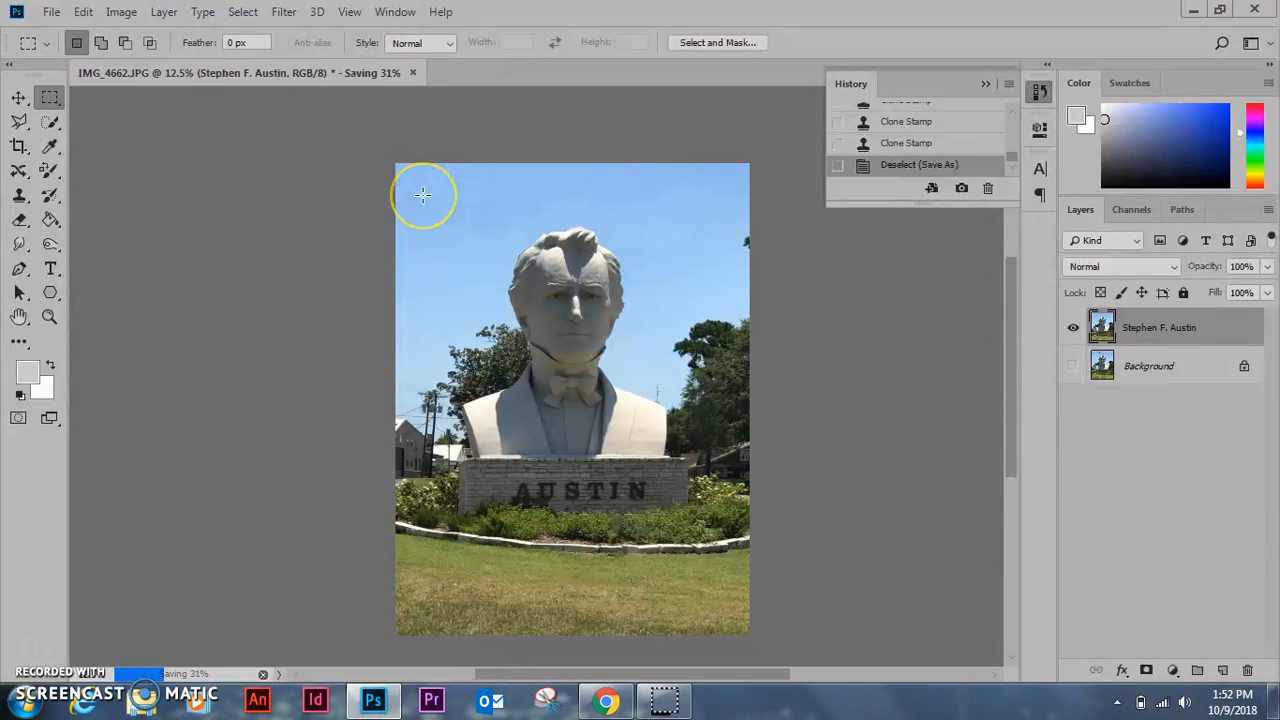